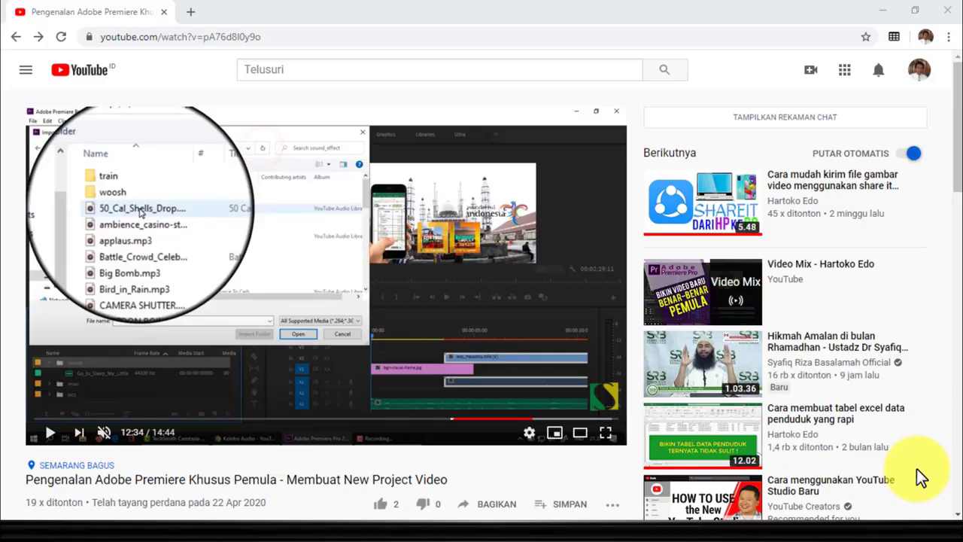
Step: Resume the YouTube Premiere Pro beginner tutorial from about 12:34
{"action": "left_click", "coordinate": [50, 435]}
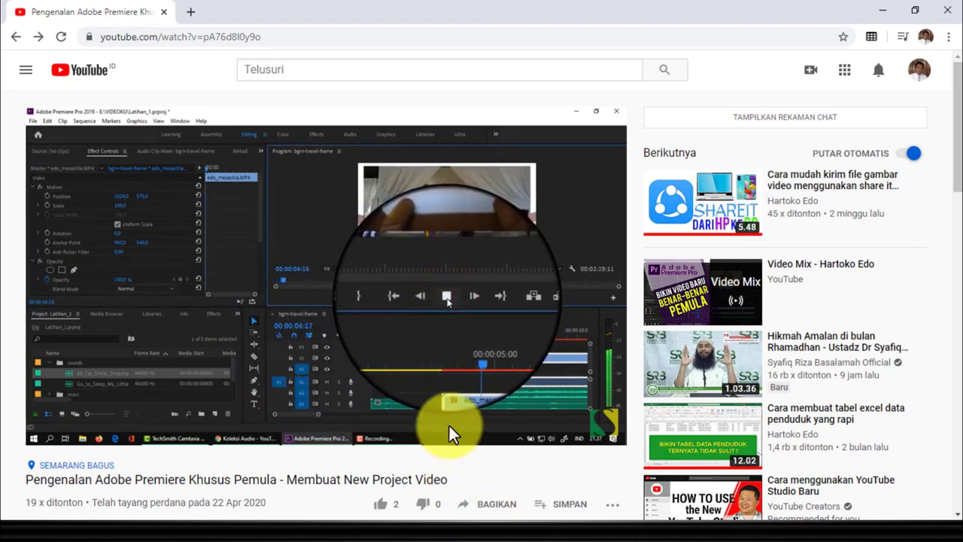
{"action": "mouse_move", "coordinate": [559, 369]}
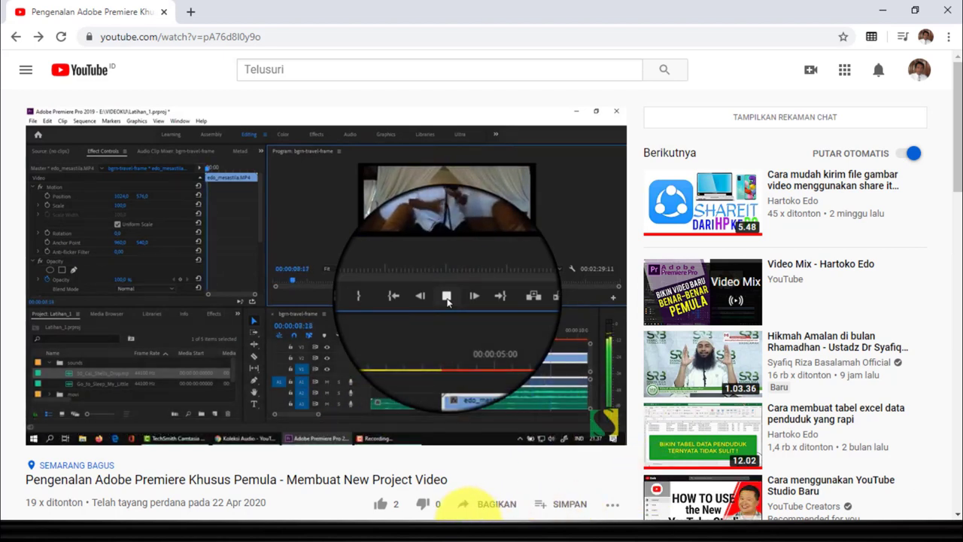
{"action": "mouse_move", "coordinate": [640, 527]}
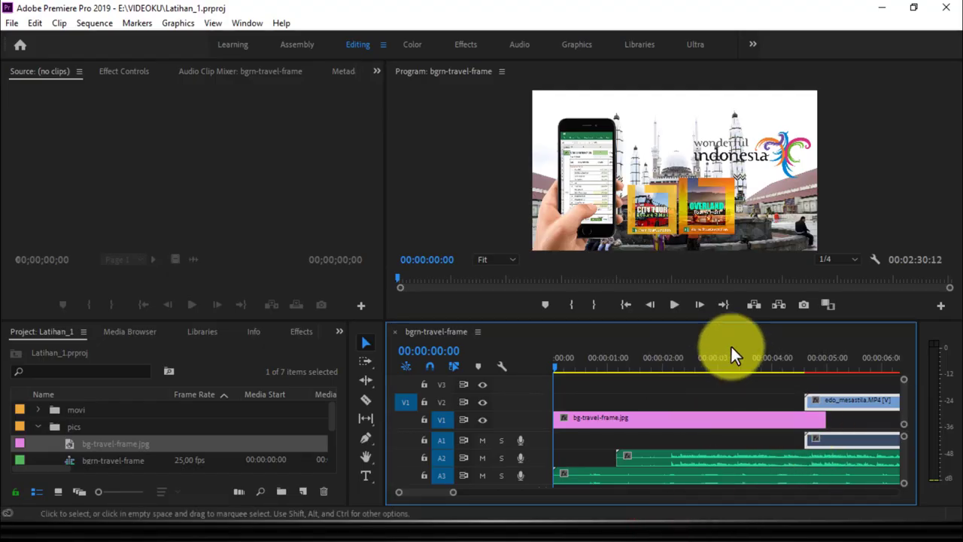
{"action": "left_click", "coordinate": [621, 417]}
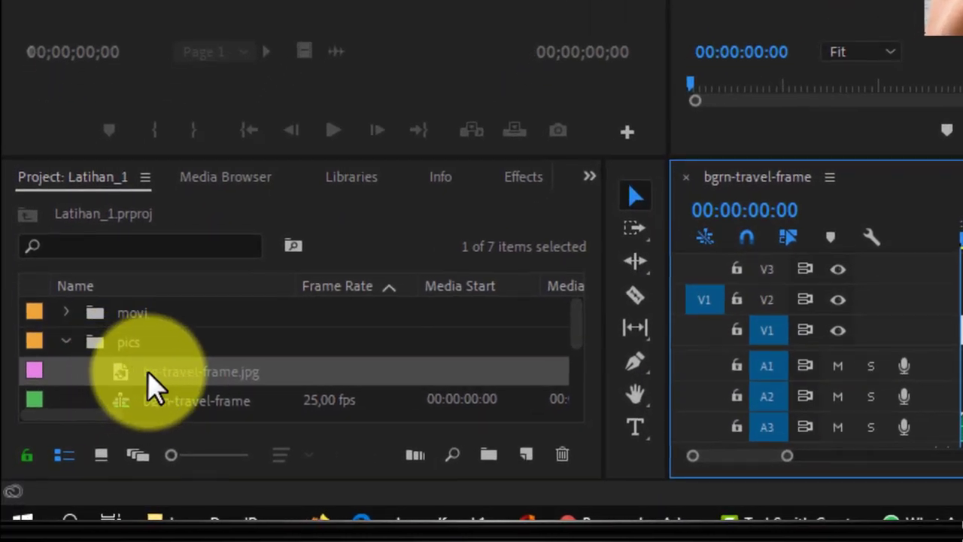
{"action": "left_click_drag", "start_coordinate": [166, 390], "coordinate": [601, 426]}
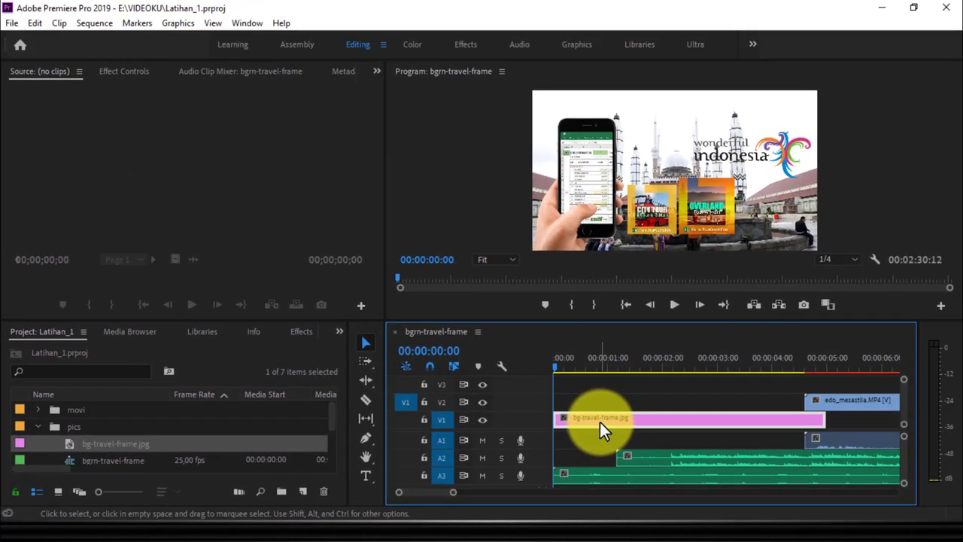
{"action": "left_click", "coordinate": [87, 443]}
Step: Replace the footage of bg-travel-frame.jpg with mesastila-gunung.jpg from the D: drive
{"action": "right_click", "coordinate": [88, 443]}
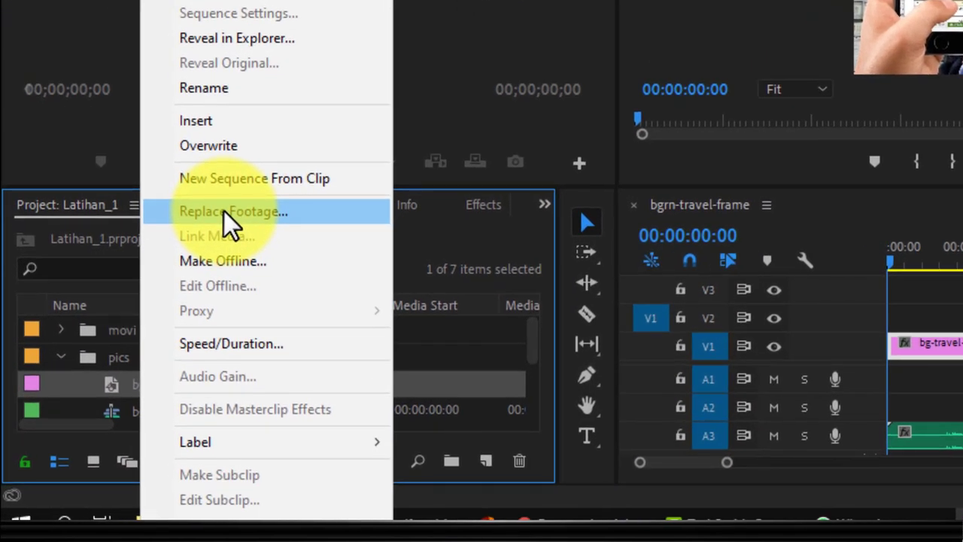
{"action": "left_click", "coordinate": [224, 211]}
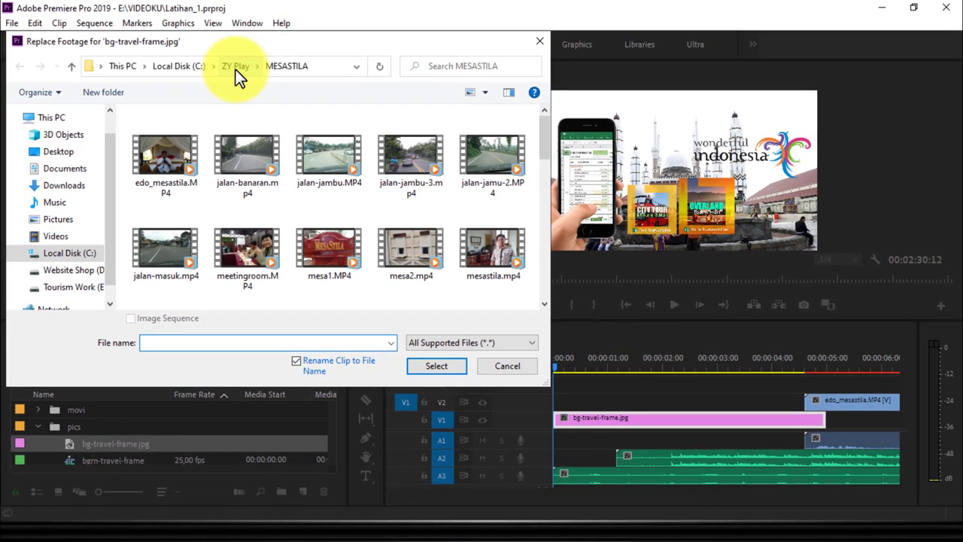
{"action": "scroll", "coordinate": [295, 209], "scroll_direction": "down", "scroll_amount": 2}
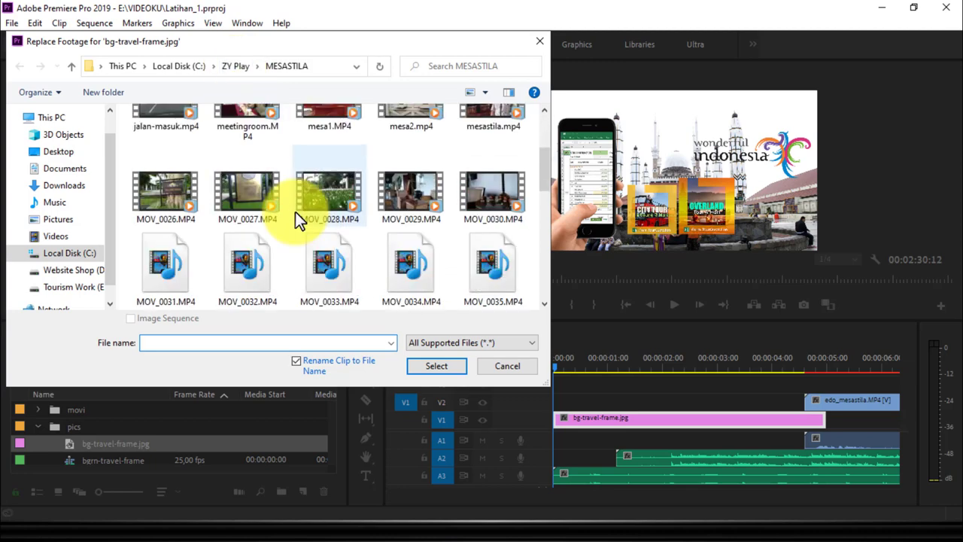
{"action": "scroll", "coordinate": [295, 212], "scroll_direction": "down", "scroll_amount": 3}
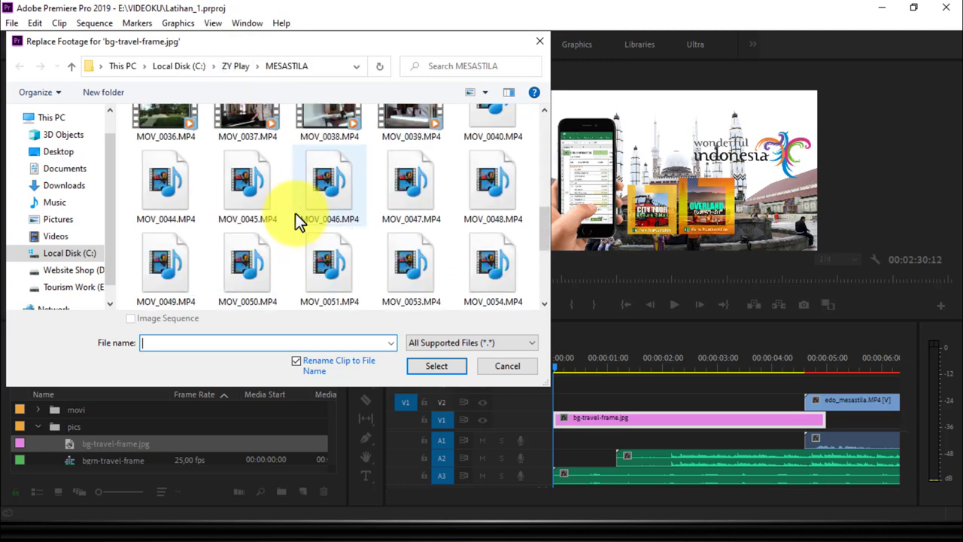
{"action": "scroll", "coordinate": [295, 213], "scroll_direction": "up", "scroll_amount": 10}
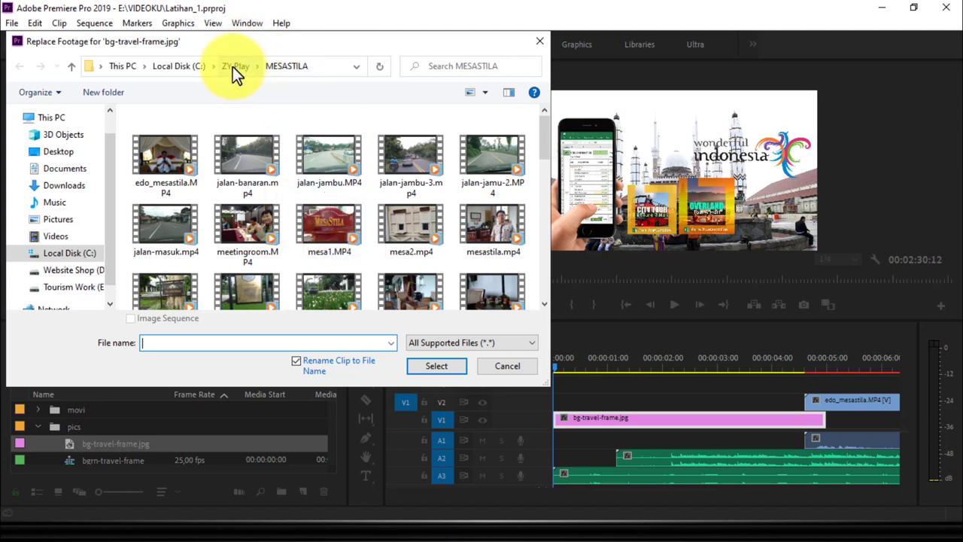
{"action": "left_click", "coordinate": [89, 269]}
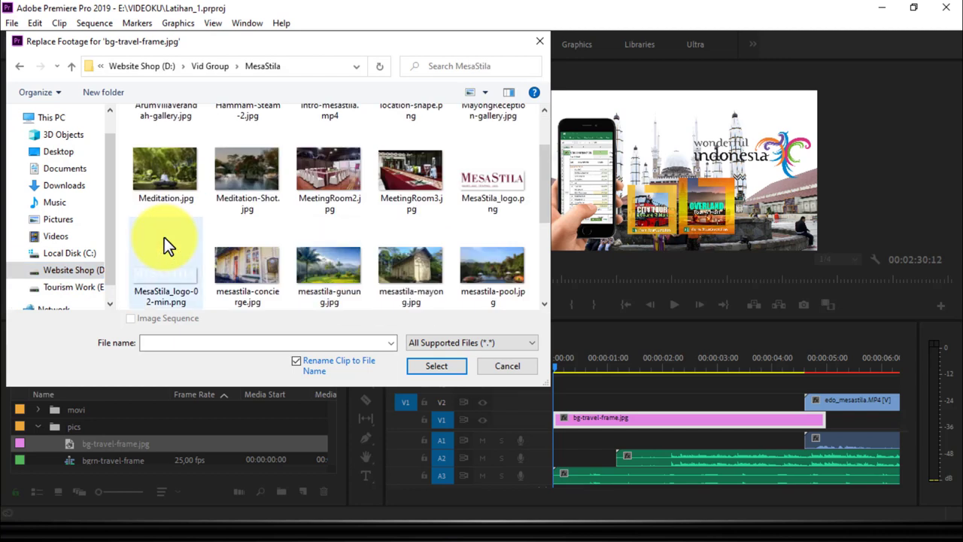
{"action": "left_click", "coordinate": [326, 280]}
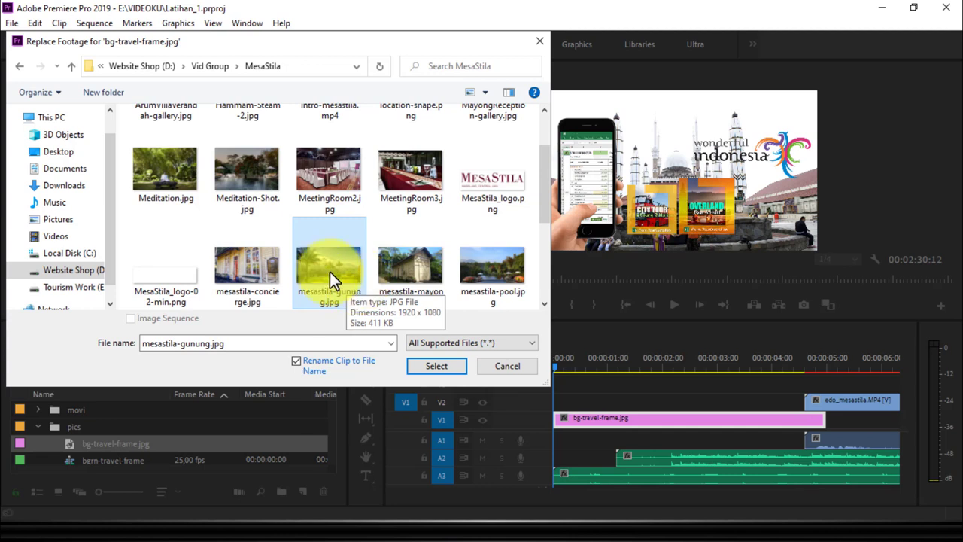
{"action": "left_click", "coordinate": [441, 366]}
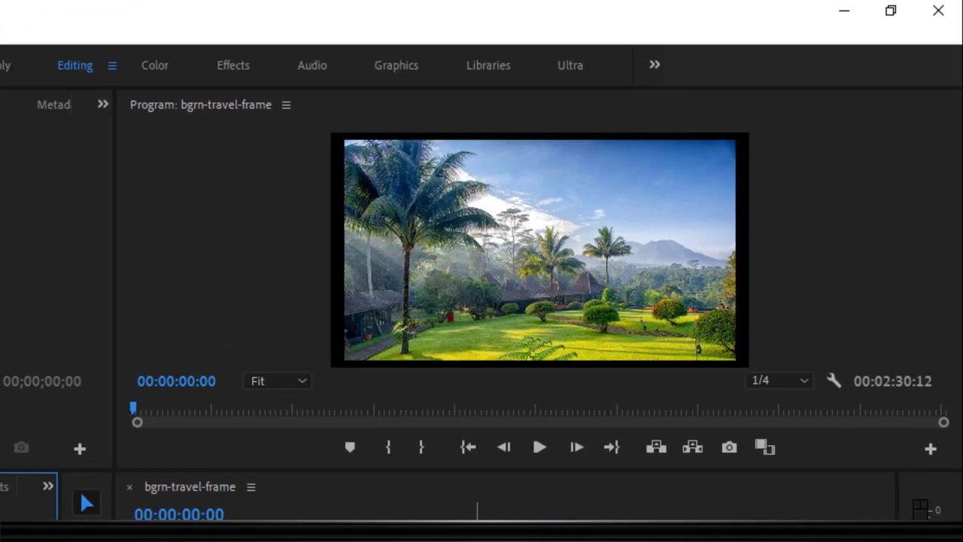
Step: Apply Set to Frame Size to the mesastila-gunung.jpg clip on V1
{"action": "left_click", "coordinate": [608, 443]}
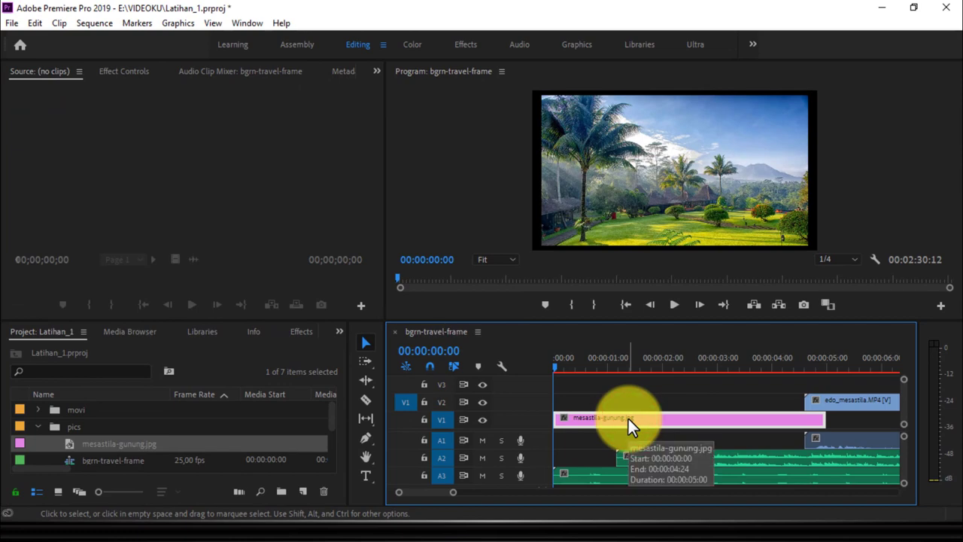
{"action": "right_click", "coordinate": [629, 420]}
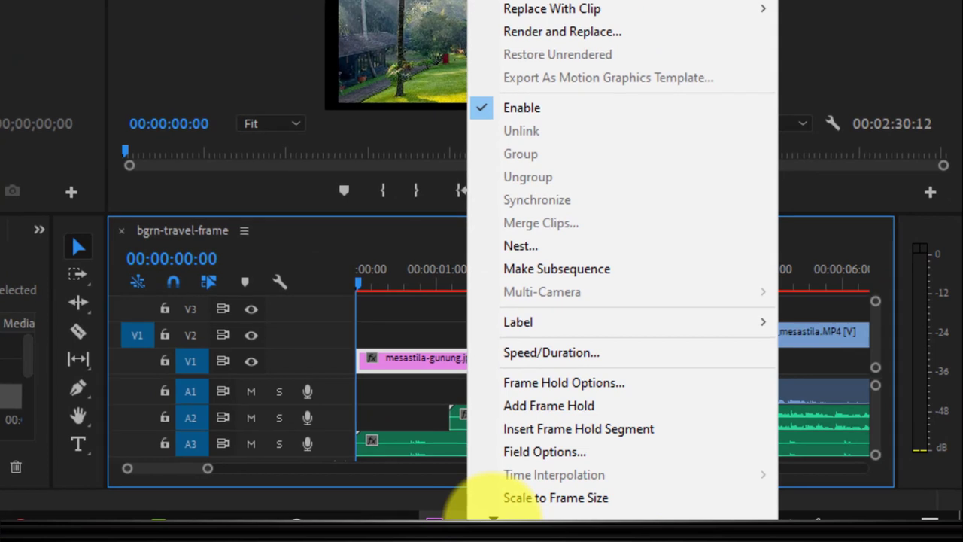
{"action": "mouse_move", "coordinate": [493, 517]}
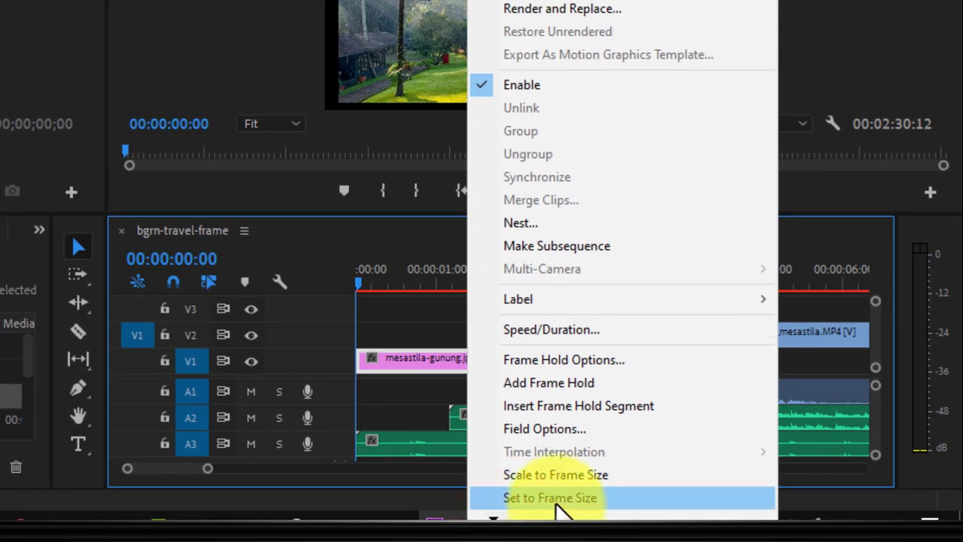
{"action": "left_click", "coordinate": [556, 500]}
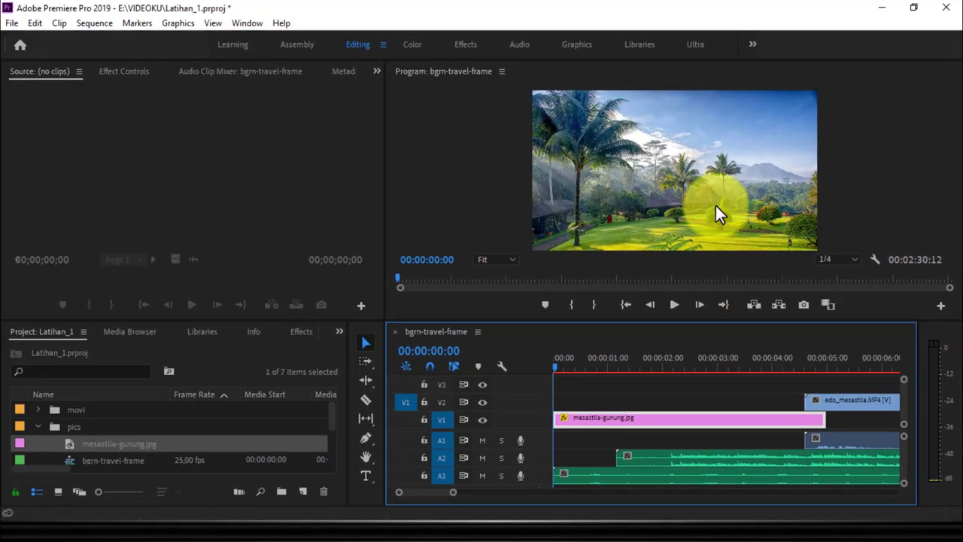
{"action": "left_click", "coordinate": [636, 422]}
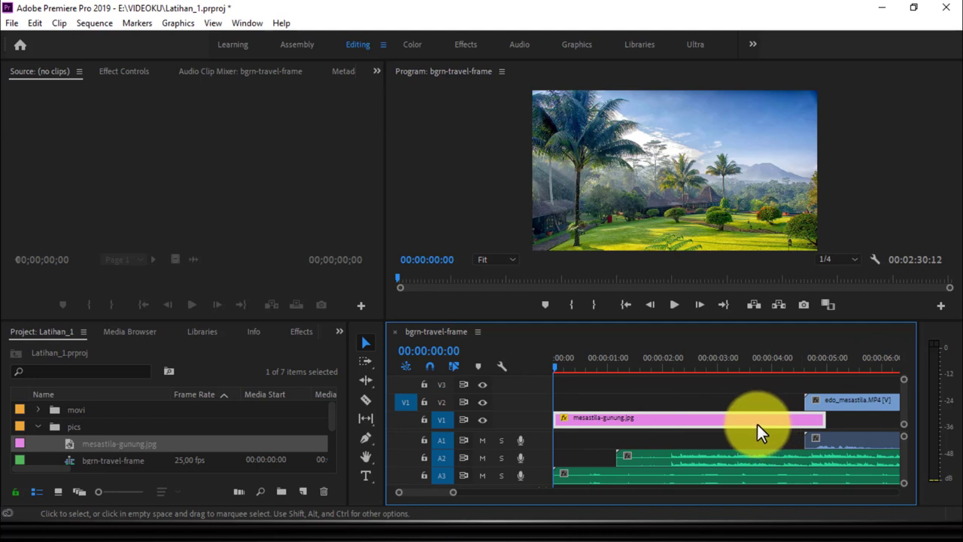
{"action": "mouse_move", "coordinate": [744, 421]}
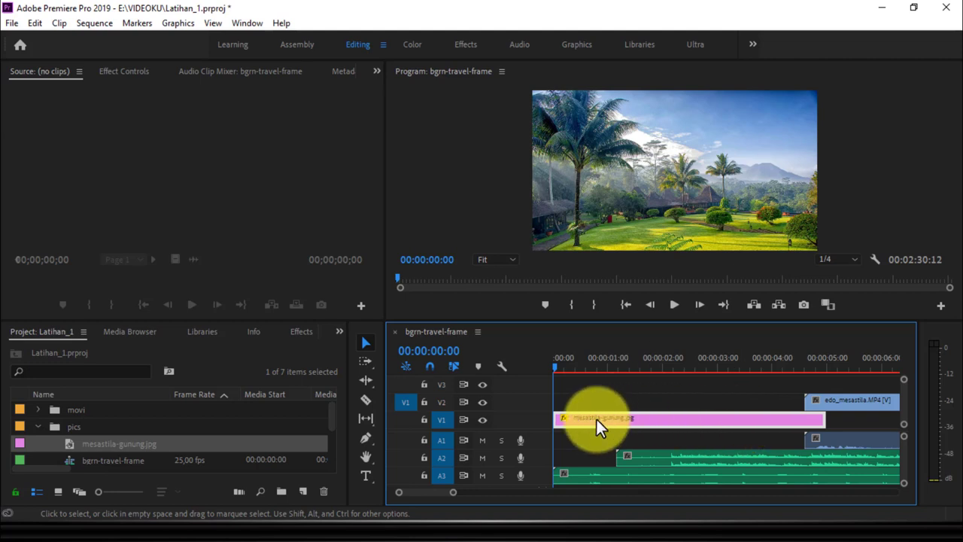
Step: Move the playhead to the 1-second mark and shift the landscape clip later on V1
{"action": "left_click_drag", "start_coordinate": [592, 419], "coordinate": [621, 424]}
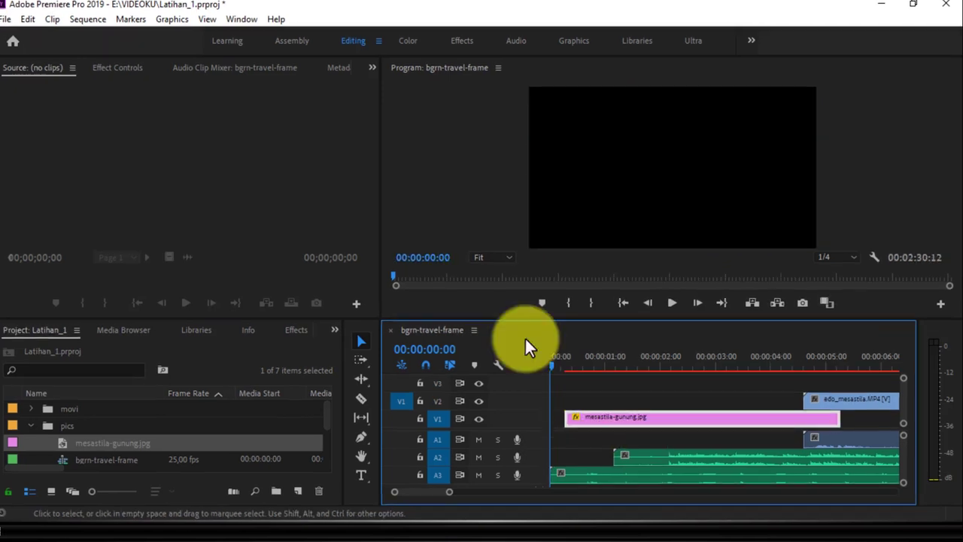
{"action": "left_click", "coordinate": [236, 151]}
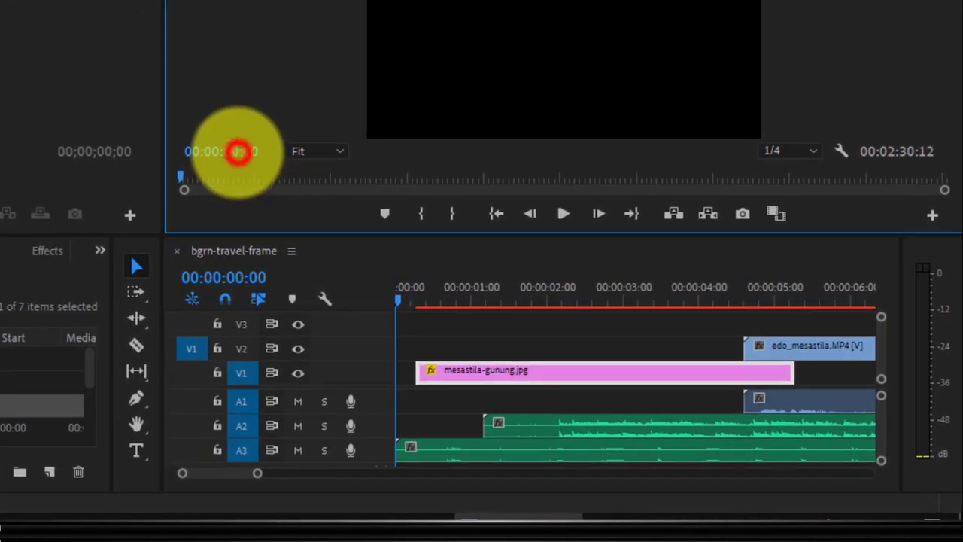
{"action": "left_click", "coordinate": [242, 152]}
{"action": "type", "text": "1"}
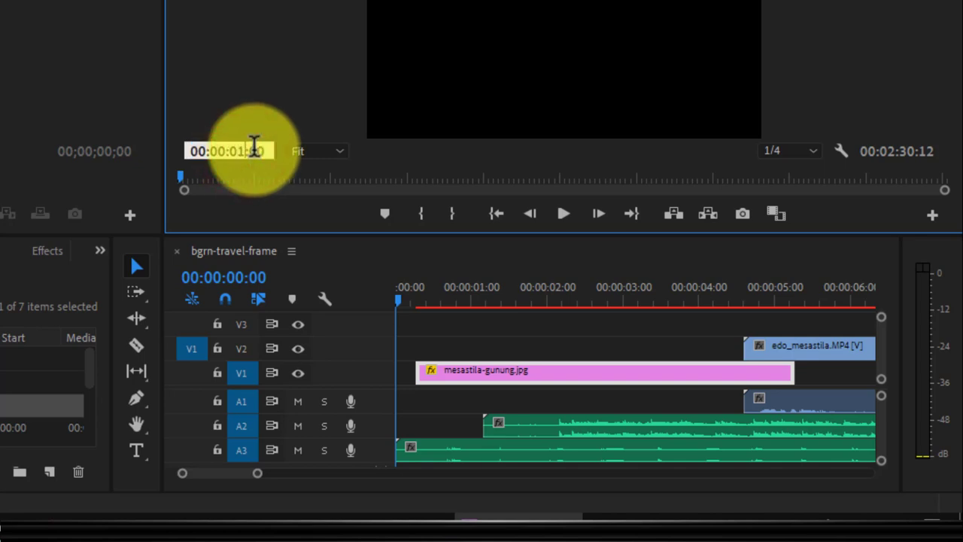
{"action": "key", "text": "Return"}
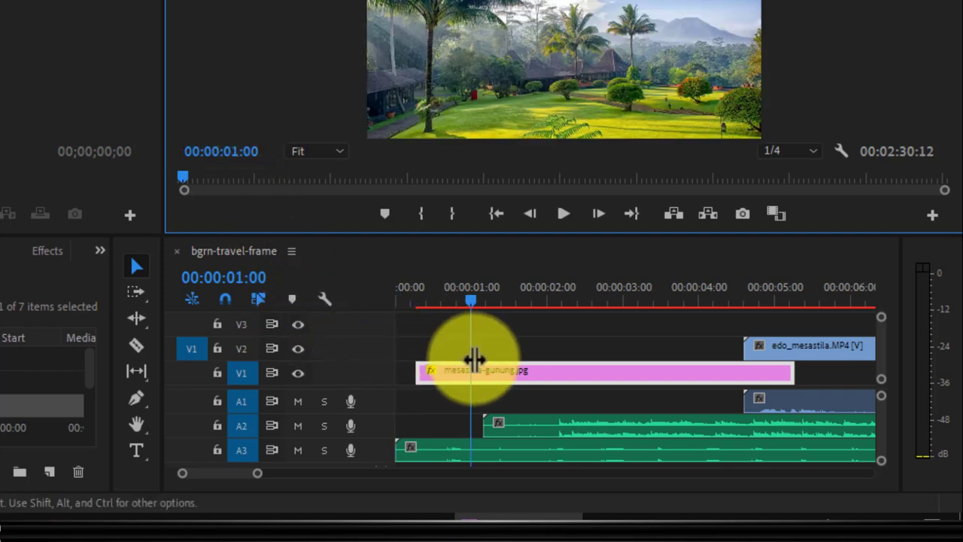
{"action": "left_click_drag", "start_coordinate": [486, 371], "coordinate": [536, 375]}
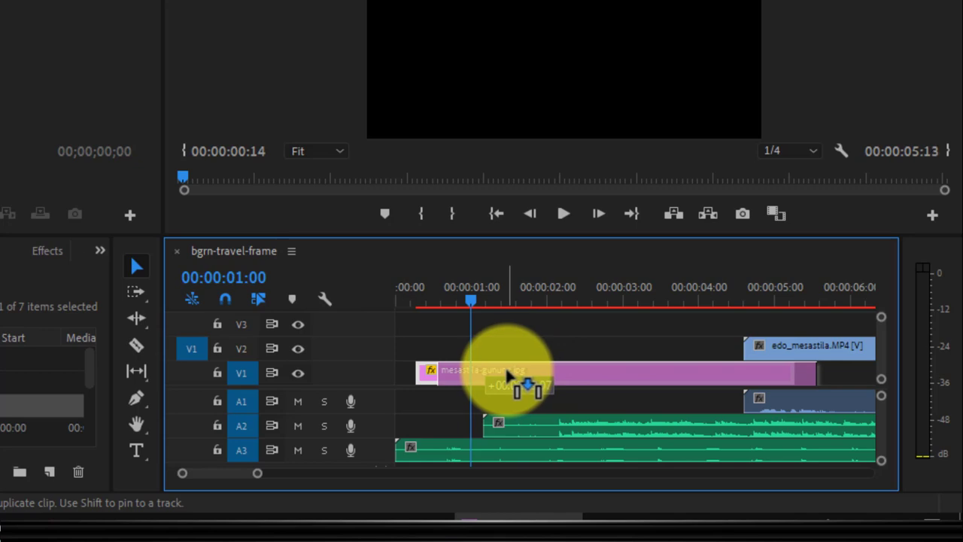
{"action": "left_click_drag", "start_coordinate": [536, 374], "coordinate": [452, 345]}
Step: Set the playhead to 00:00:01:05 and snap the landscape clip's start to it
{"action": "left_click", "coordinate": [264, 151]}
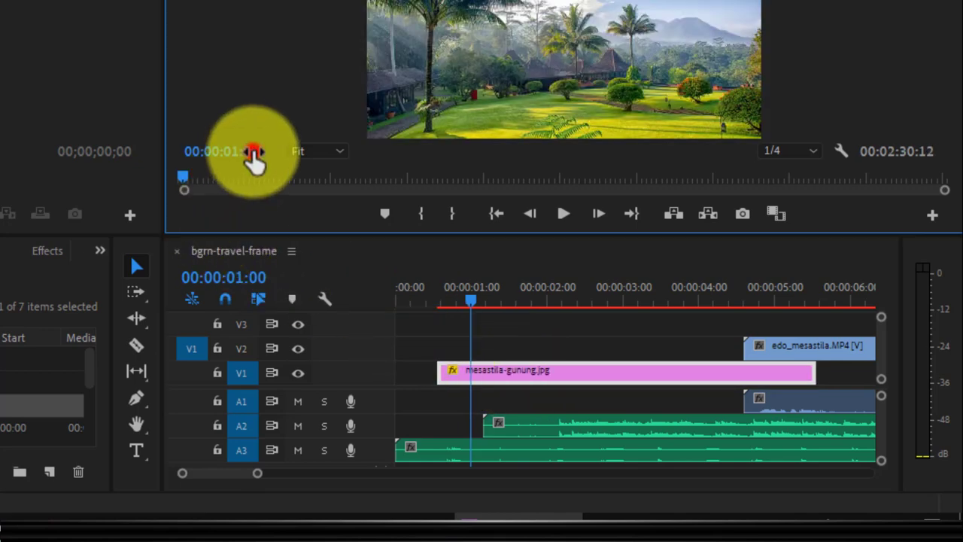
{"action": "left_click", "coordinate": [262, 151]}
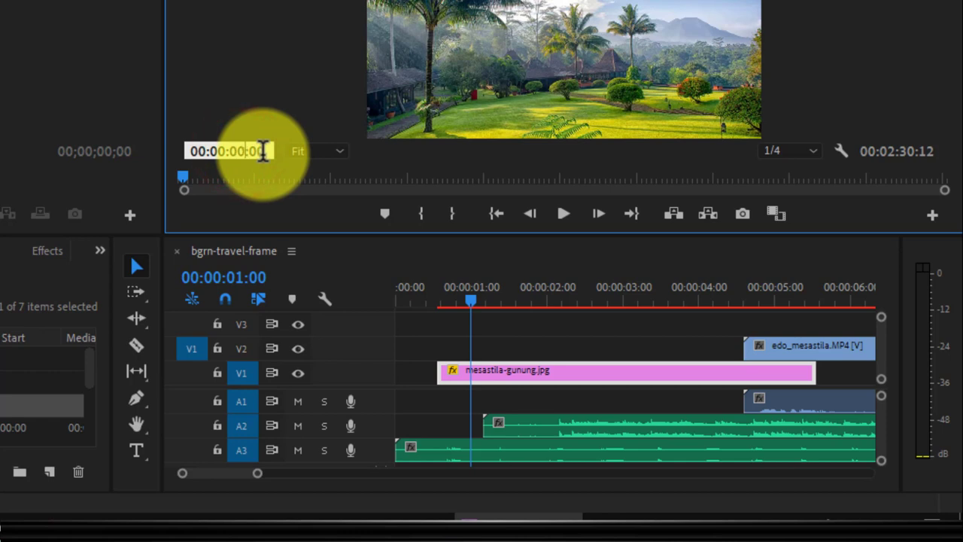
{"action": "left_click", "coordinate": [258, 151]}
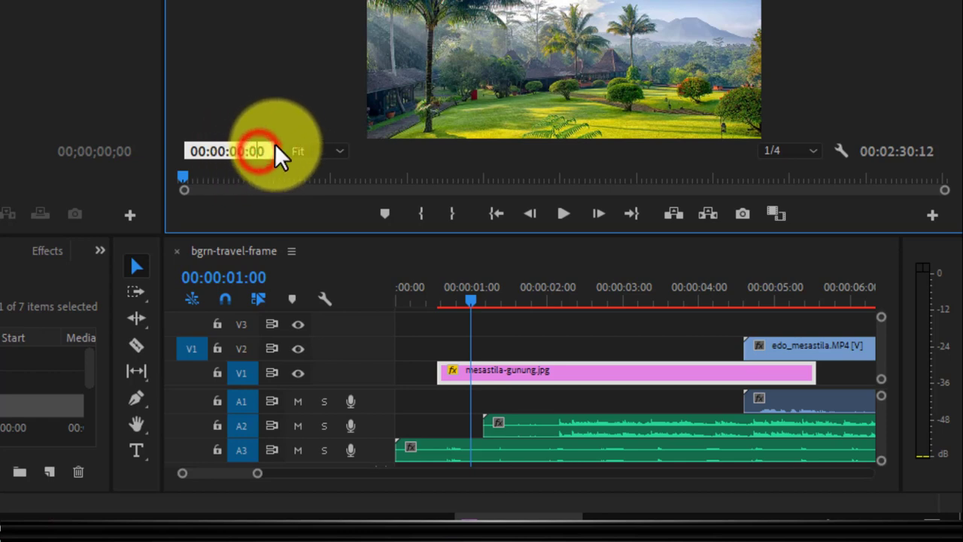
{"action": "type", "text": "0"}
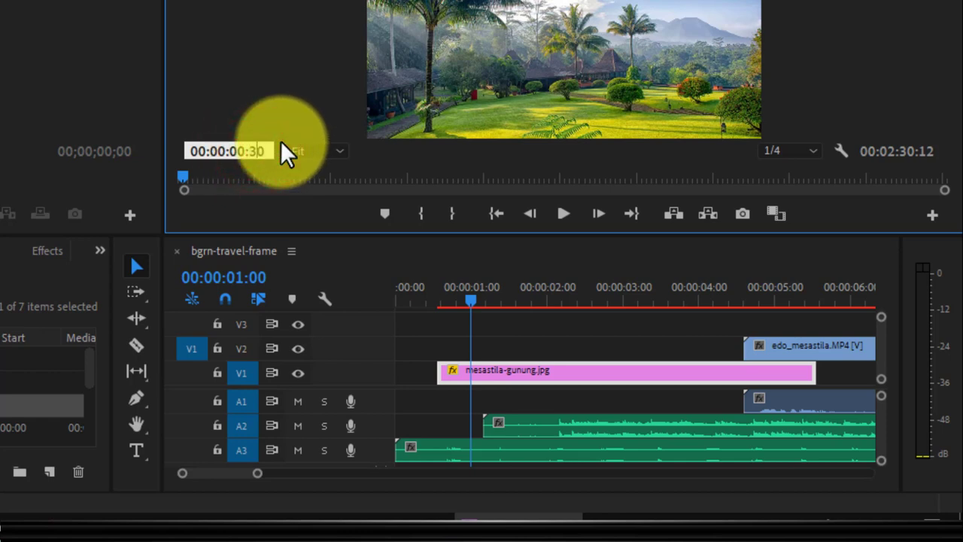
{"action": "key", "text": "Return"}
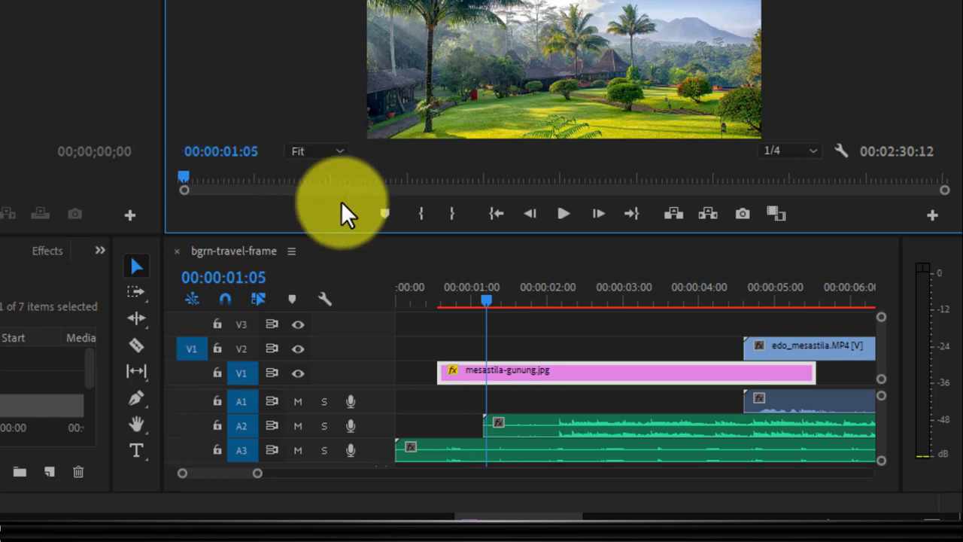
{"action": "left_click_drag", "start_coordinate": [504, 379], "coordinate": [544, 380], "text": "alt"}
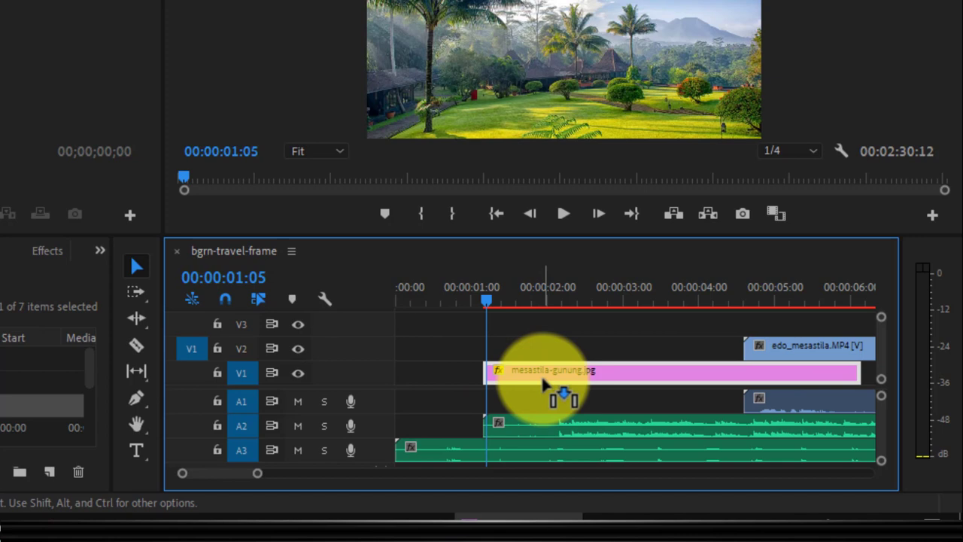
Step: Scrub ahead, then enter 30 frames in the timecode to reach 00:00:04:05
{"action": "left_click", "coordinate": [486, 298]}
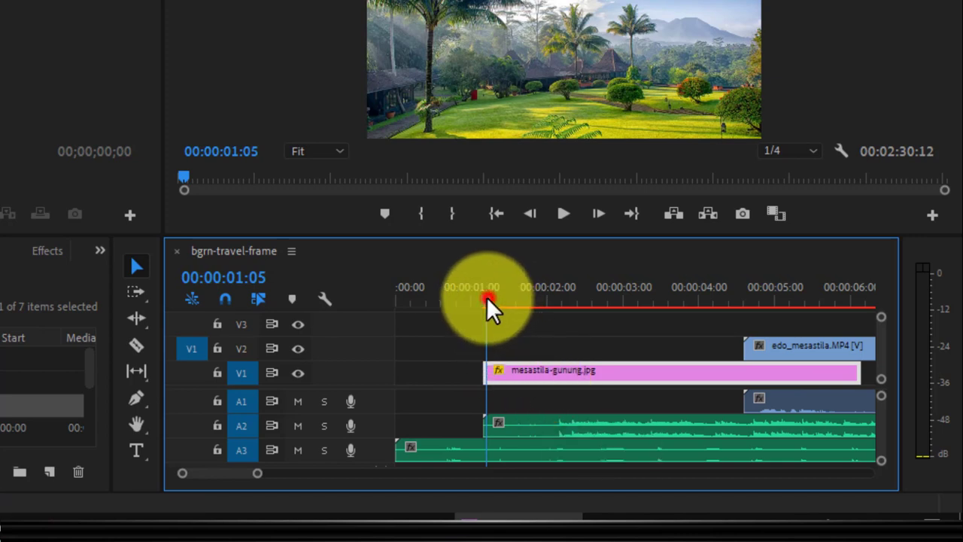
{"action": "left_click_drag", "start_coordinate": [487, 296], "coordinate": [648, 298]}
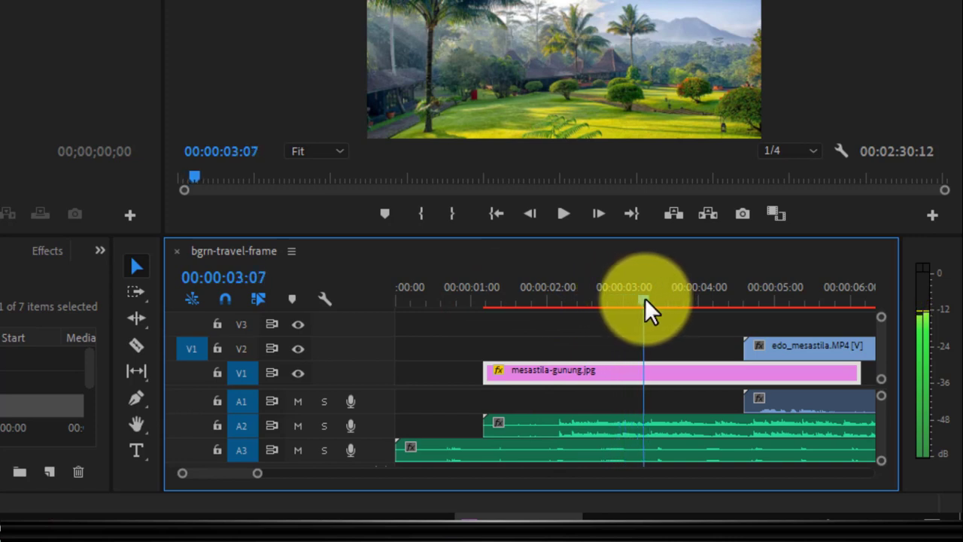
{"action": "left_click_drag", "start_coordinate": [646, 300], "coordinate": [665, 299]}
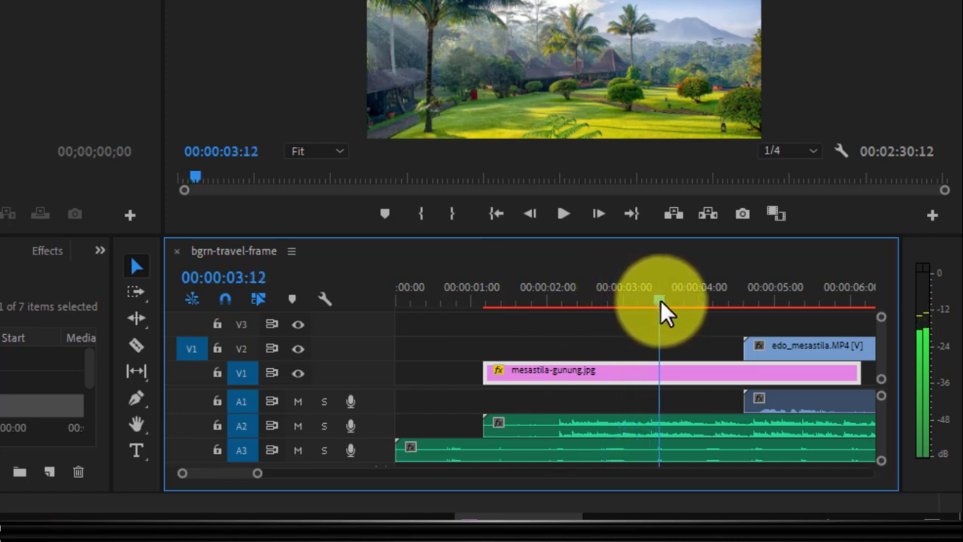
{"action": "left_click", "coordinate": [252, 154]}
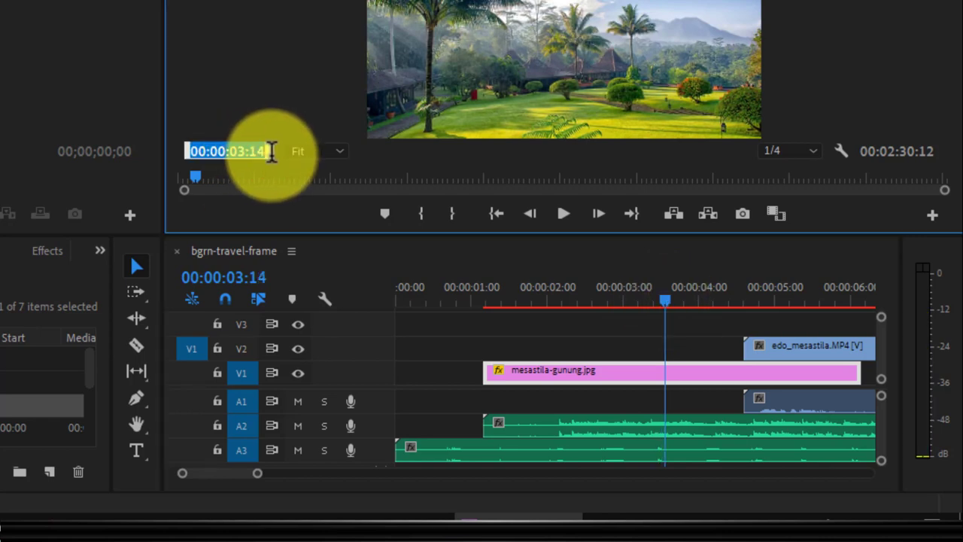
{"action": "left_click", "coordinate": [256, 152]}
{"action": "left_click_drag", "start_coordinate": [256, 151], "coordinate": [265, 151]}
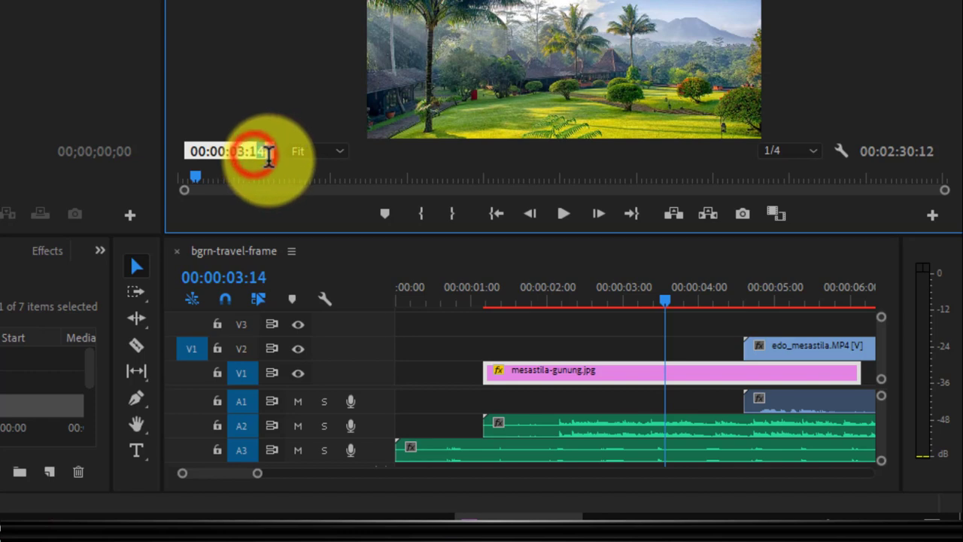
{"action": "key", "text": "BackSpace"}
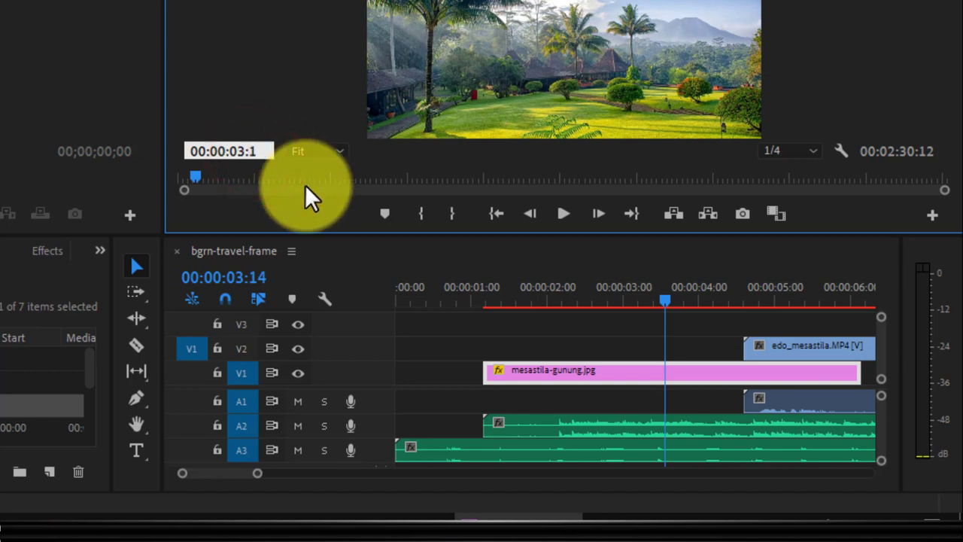
{"action": "key", "text": "BackSpace"}
{"action": "type", "text": "30"}
{"action": "key", "text": "Return"}
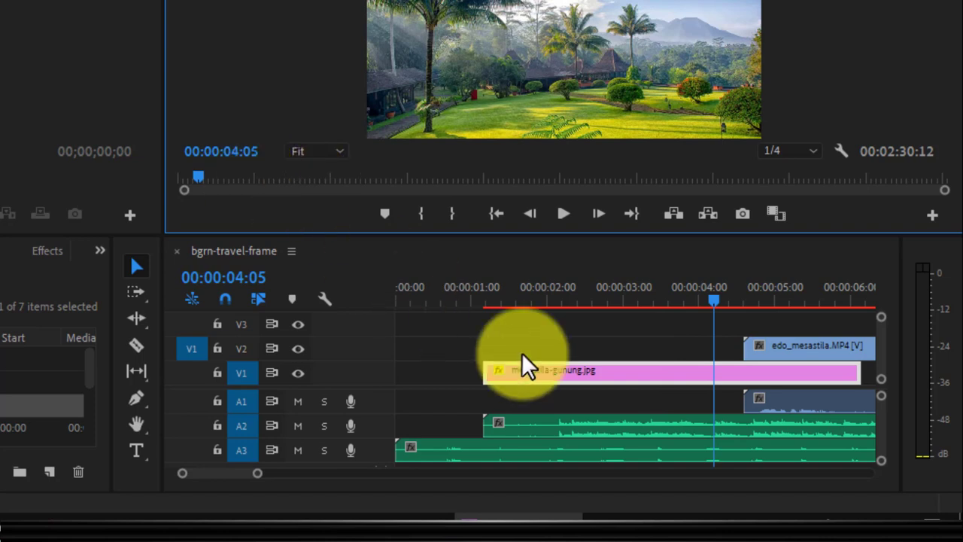
Step: Split the garden image clip at 00:00:04:05 with Ctrl+K and delete the piece after it
{"action": "left_click", "coordinate": [745, 368]}
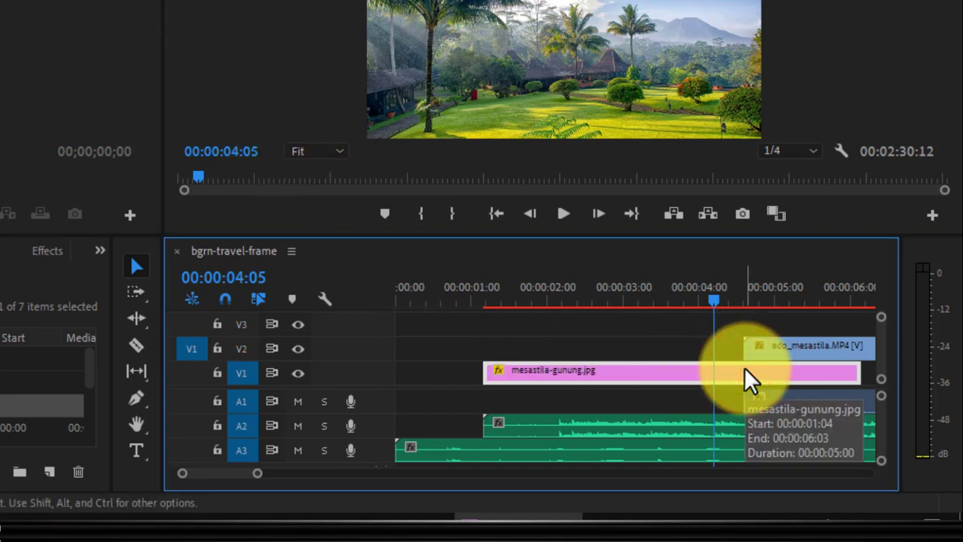
{"action": "key", "text": "ctrl+k"}
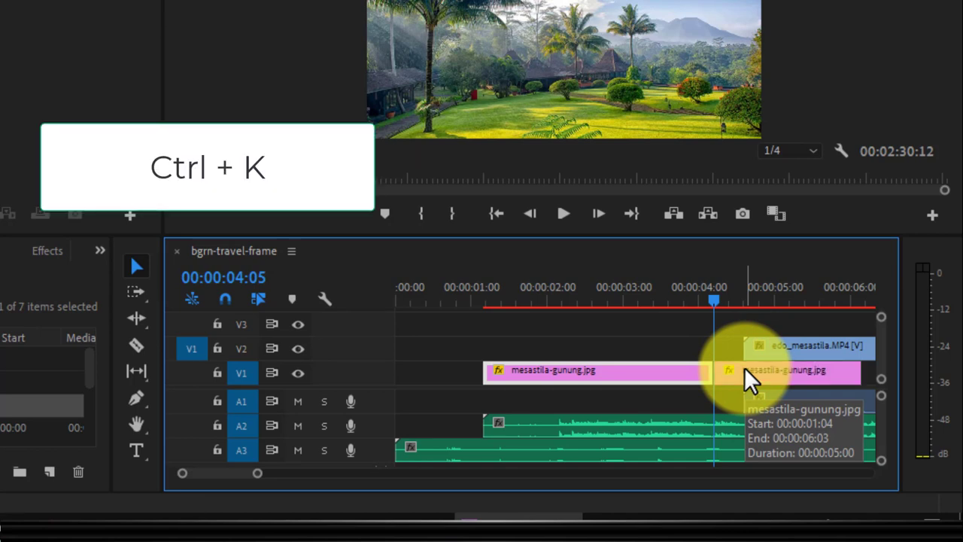
{"action": "left_click", "coordinate": [744, 367]}
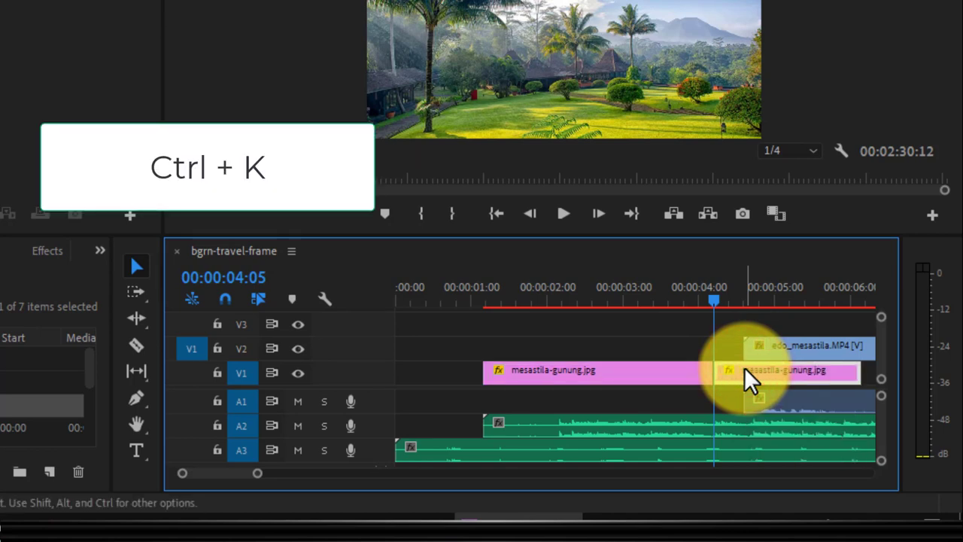
{"action": "key", "text": "Delete"}
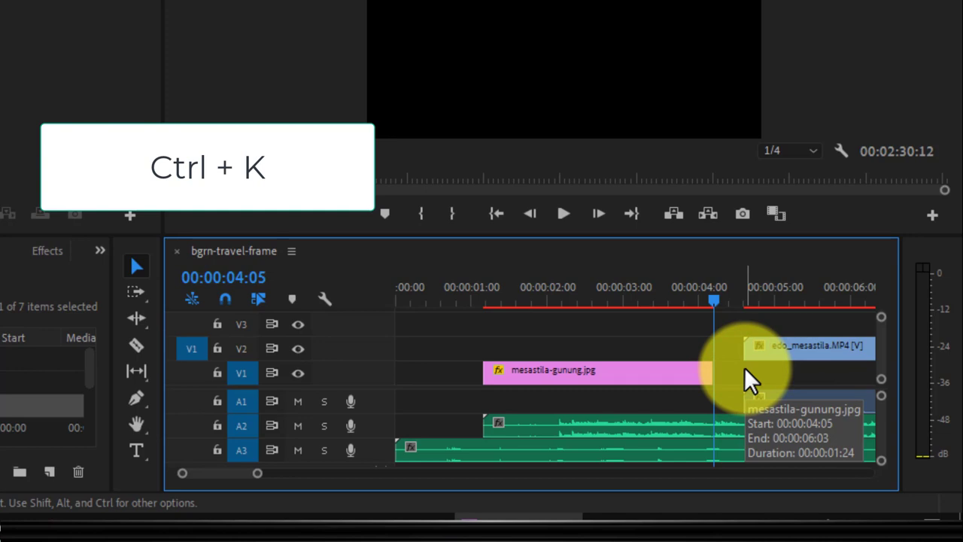
Step: Step the playhead back frame by frame to 00:00:03:20 and select edo_mesastila.MP4
{"action": "left_click", "coordinate": [774, 354]}
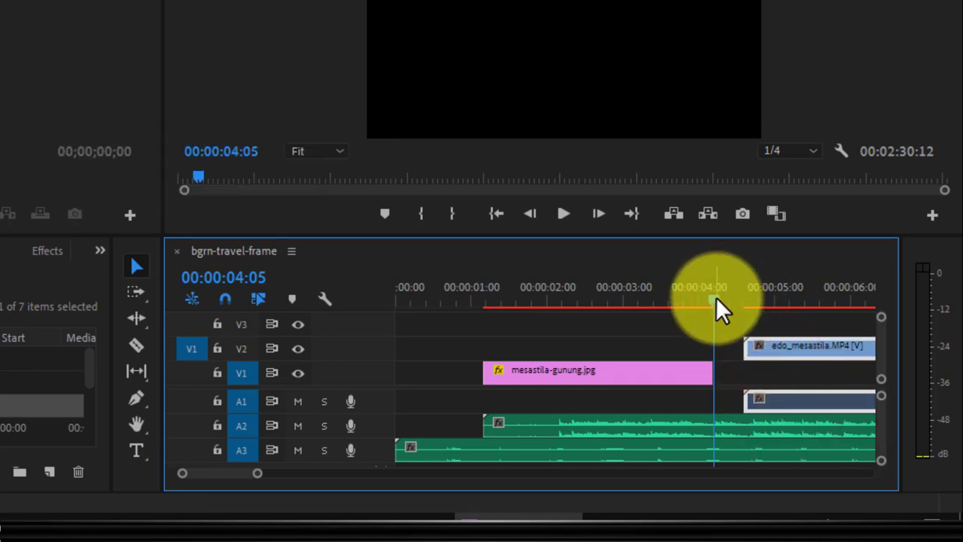
{"action": "left_click", "coordinate": [531, 211]}
{"action": "left_click", "coordinate": [532, 212]}
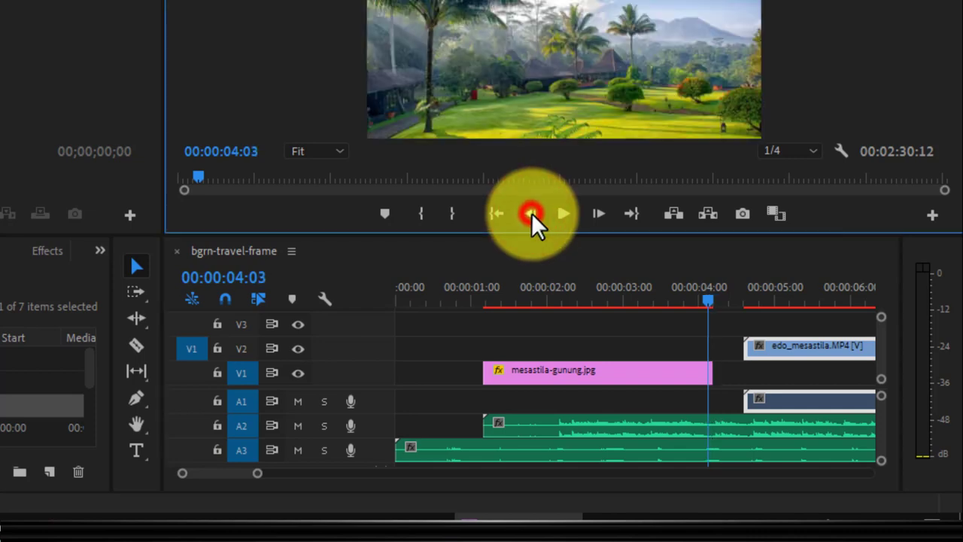
{"action": "left_click", "coordinate": [531, 213]}
{"action": "left_click", "coordinate": [532, 212]}
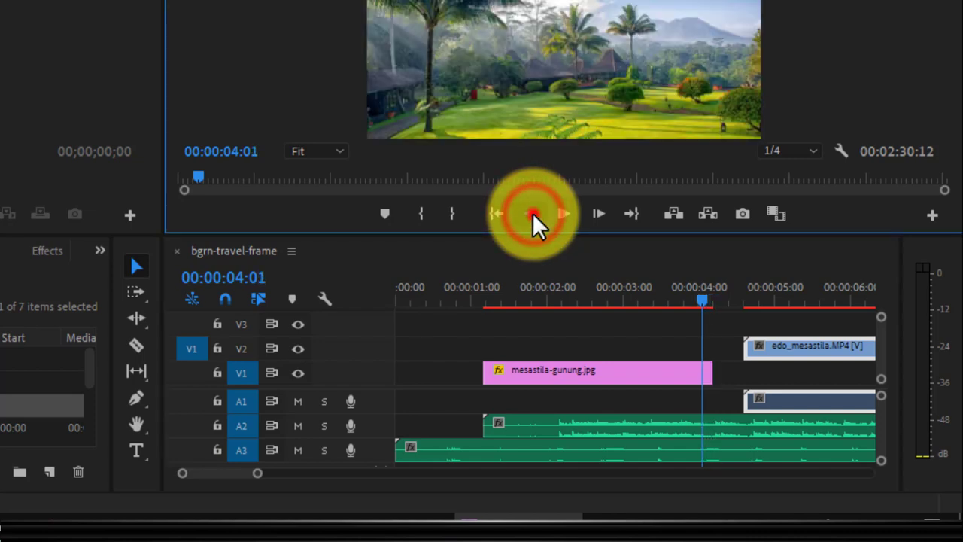
{"action": "left_click", "coordinate": [533, 213]}
{"action": "left_click", "coordinate": [533, 213]}
{"action": "left_click", "coordinate": [533, 213]}
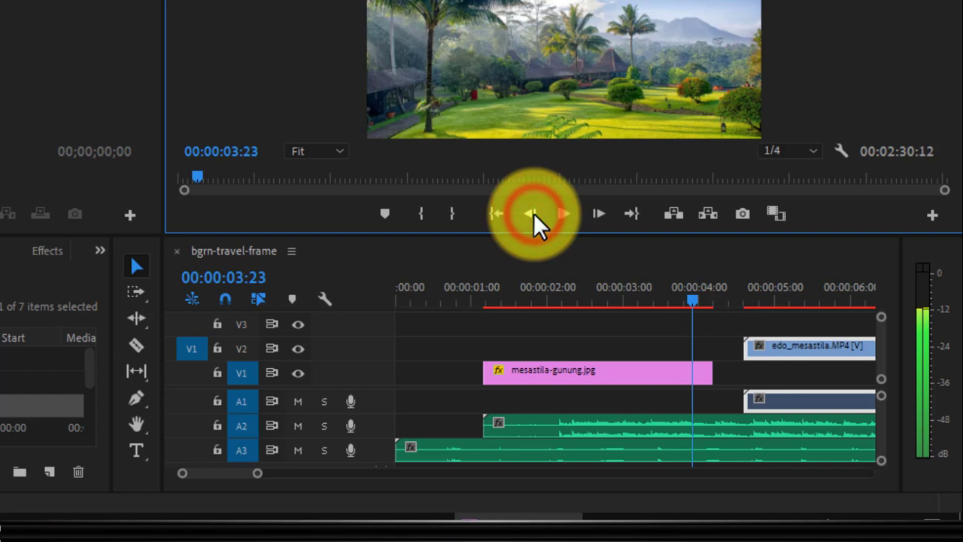
{"action": "left_click", "coordinate": [534, 213]}
{"action": "left_click", "coordinate": [534, 213]}
{"action": "left_click", "coordinate": [534, 213]}
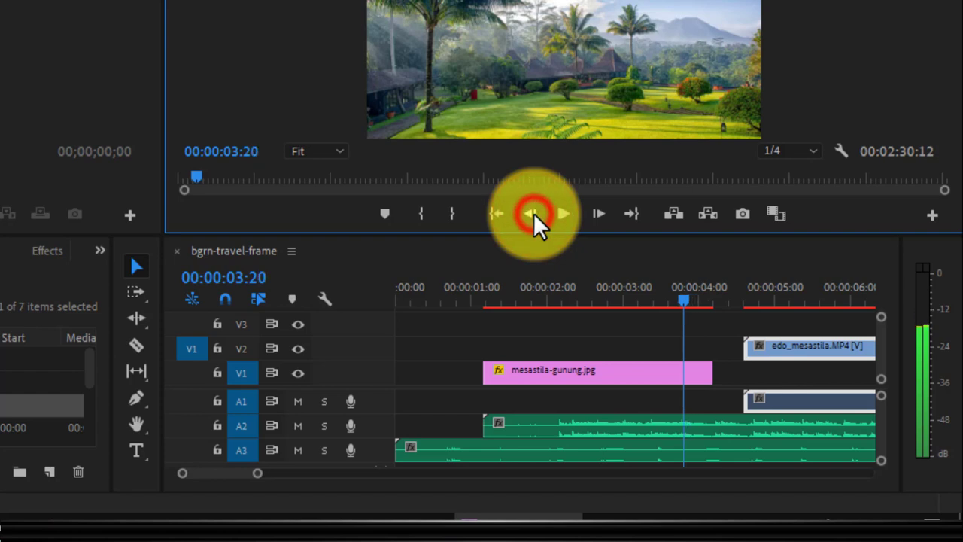
{"action": "left_click", "coordinate": [769, 348]}
Step: Drag edo_mesastila.MP4 left to start at 00:00:03:20, overlapping the landscape still
{"action": "left_click", "coordinate": [768, 348]}
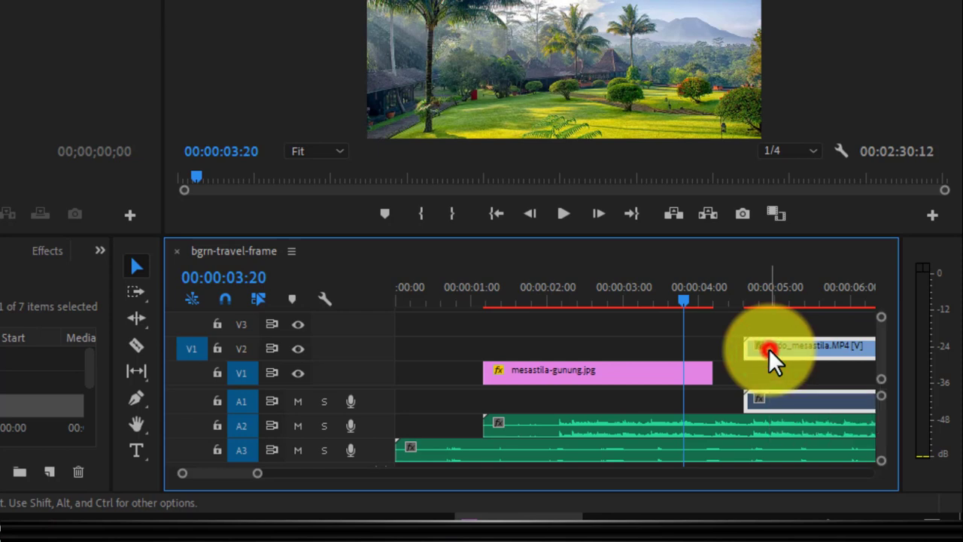
{"action": "left_click_drag", "start_coordinate": [768, 349], "coordinate": [725, 353]}
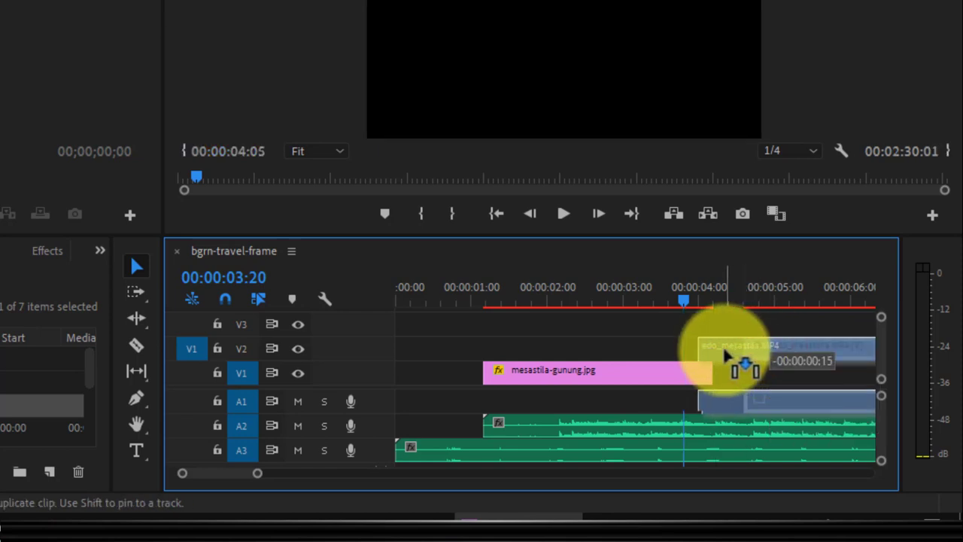
{"action": "left_click_drag", "start_coordinate": [724, 354], "coordinate": [718, 349]}
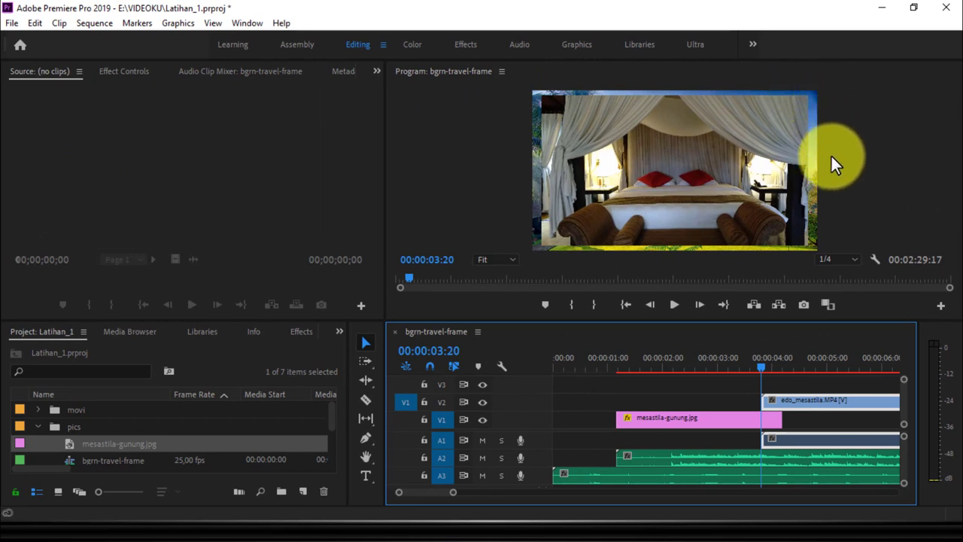
Step: Apply Set to Frame Size to the edo_mesastila.MP4 bedroom clip
{"action": "right_click", "coordinate": [789, 400]}
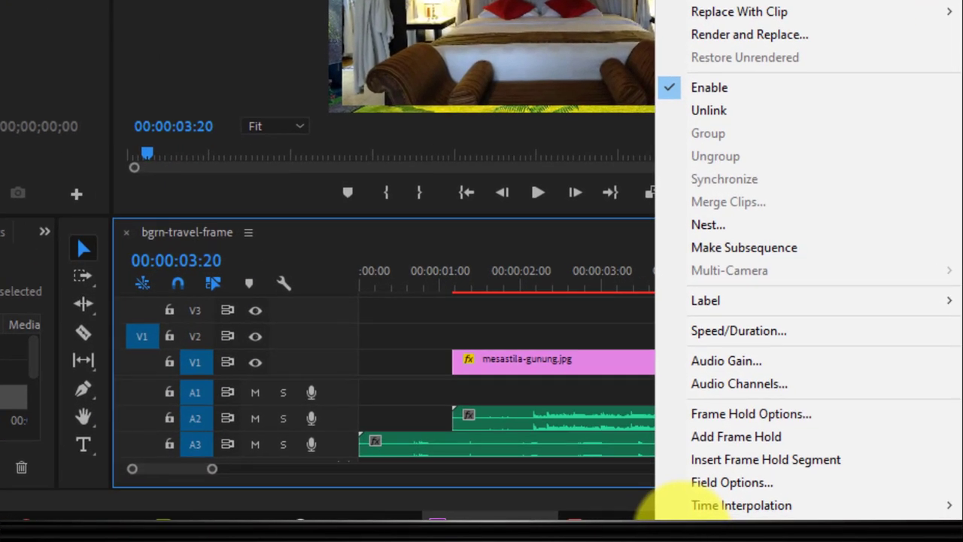
{"action": "scroll", "coordinate": [670, 518], "scroll_direction": "down", "scroll_amount": 1}
{"action": "scroll", "coordinate": [677, 516], "scroll_direction": "down", "scroll_amount": 1}
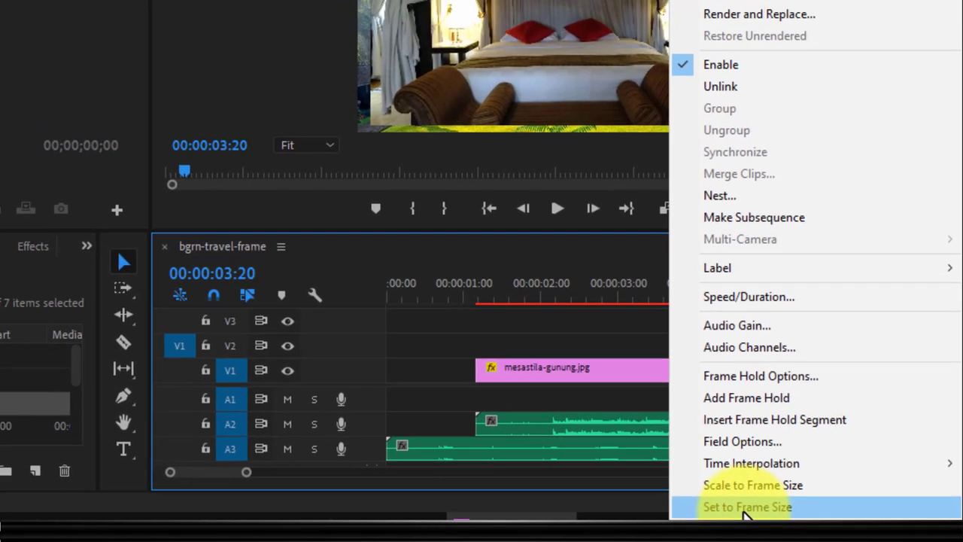
{"action": "left_click", "coordinate": [736, 509]}
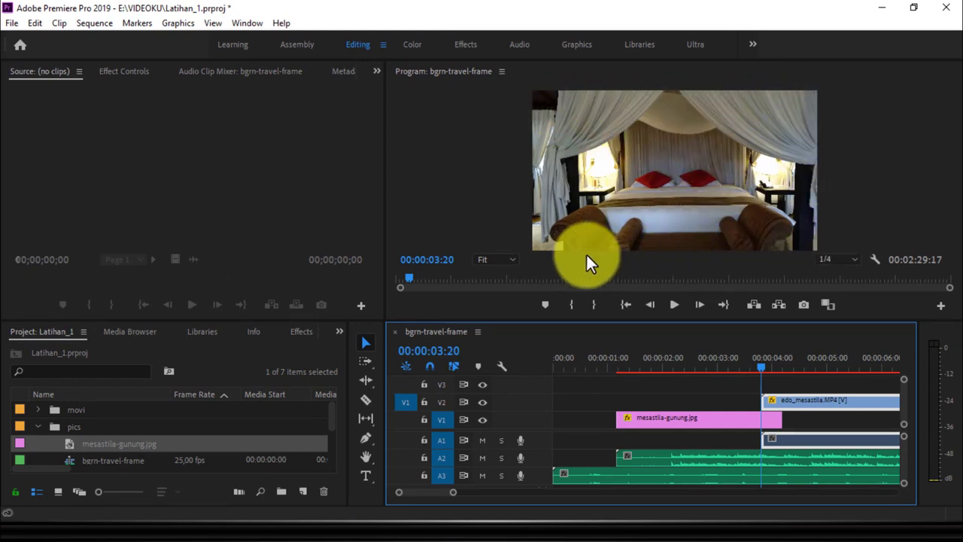
Step: Unlink the bedroom video from its A1 audio
{"action": "right_click", "coordinate": [802, 400]}
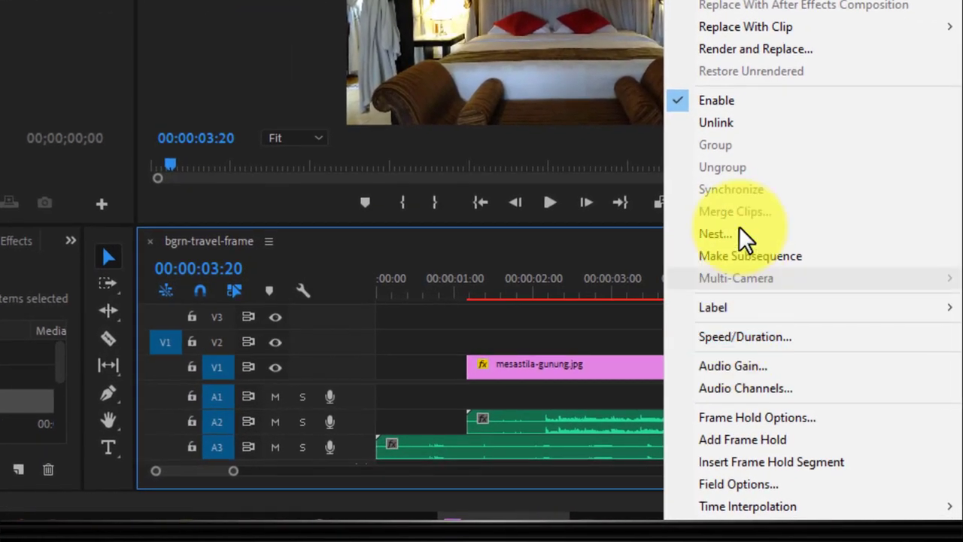
{"action": "left_click", "coordinate": [734, 163]}
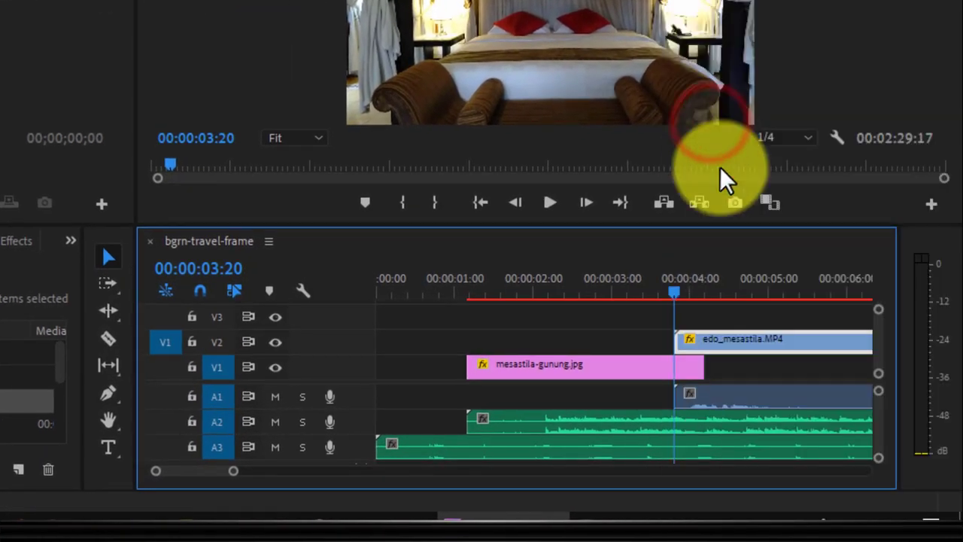
{"action": "left_click", "coordinate": [718, 398]}
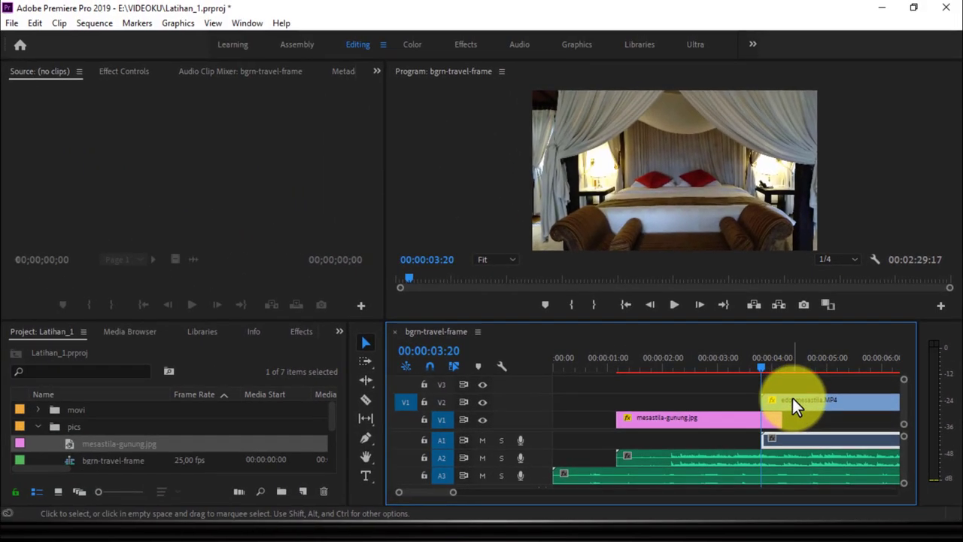
Step: In Effect Controls, key the bedroom clip's opacity at 10%, then 20% one frame later
{"action": "left_click", "coordinate": [793, 401]}
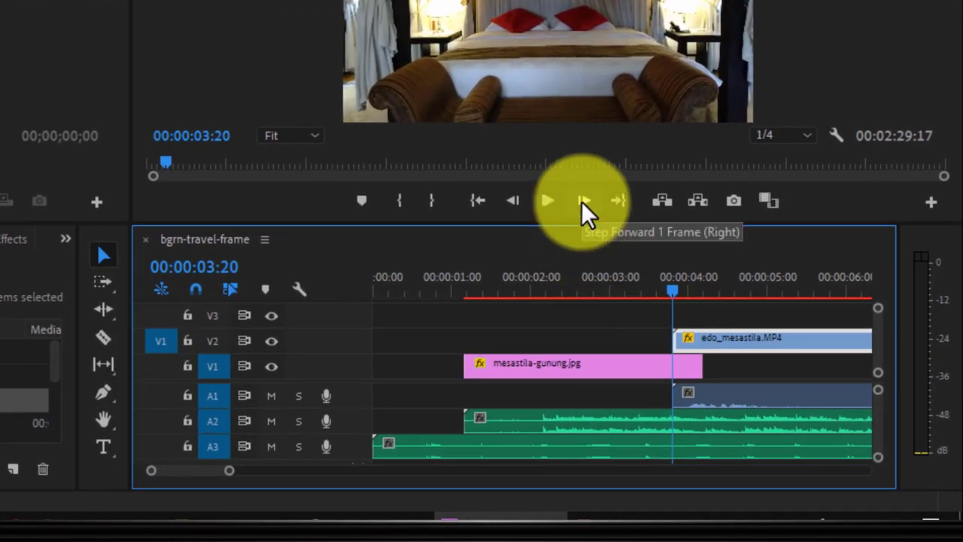
{"action": "left_click_drag", "start_coordinate": [720, 331], "coordinate": [655, 316]}
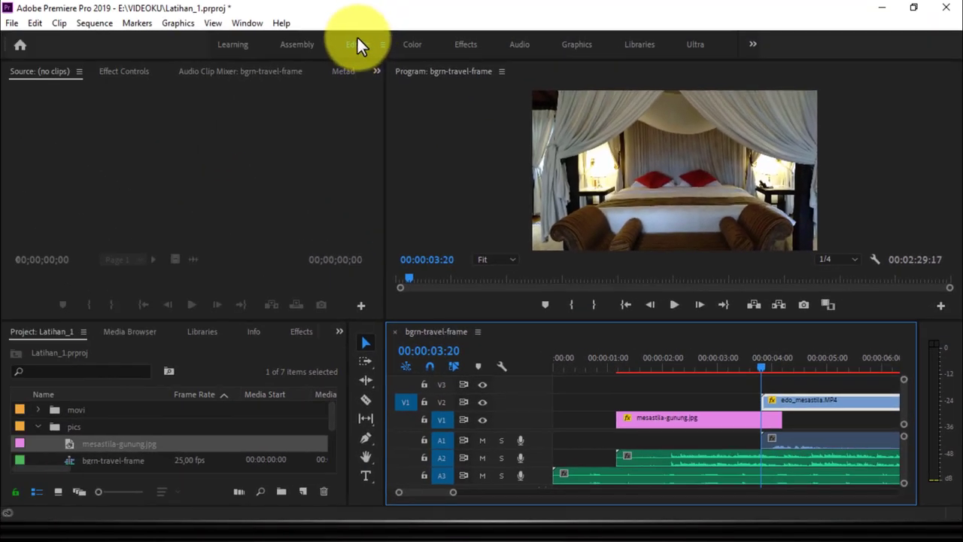
{"action": "left_click", "coordinate": [125, 71]}
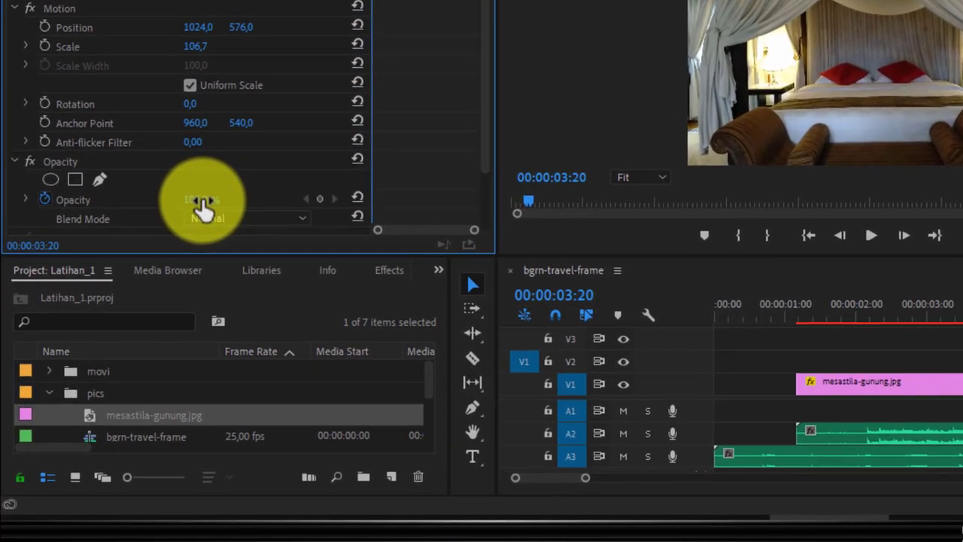
{"action": "left_click", "coordinate": [154, 277]}
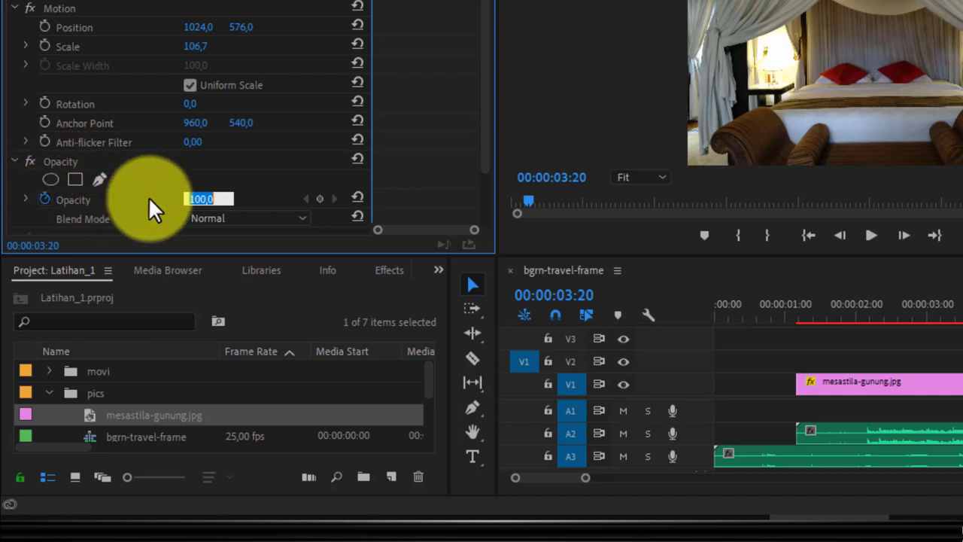
{"action": "type", "text": "10"}
{"action": "key", "text": "Return"}
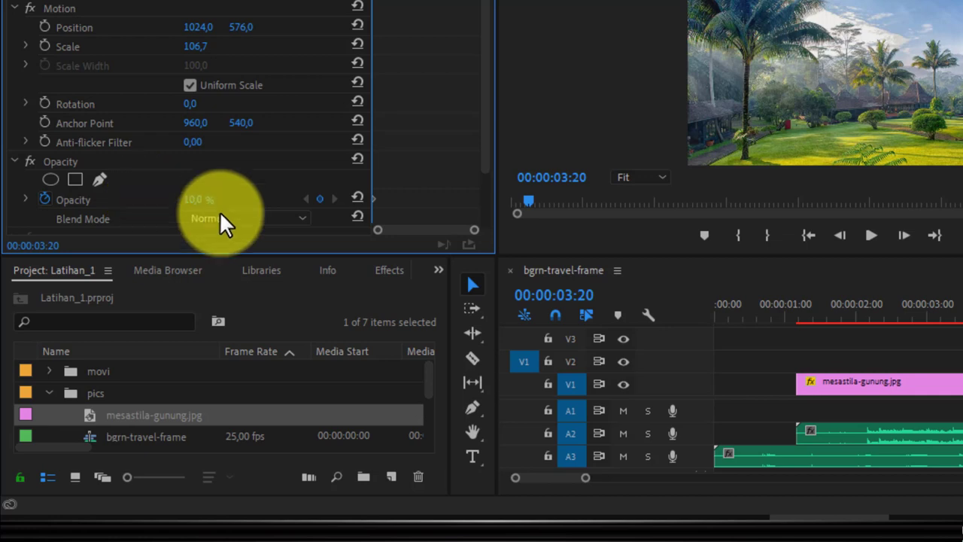
{"action": "left_click", "coordinate": [902, 234]}
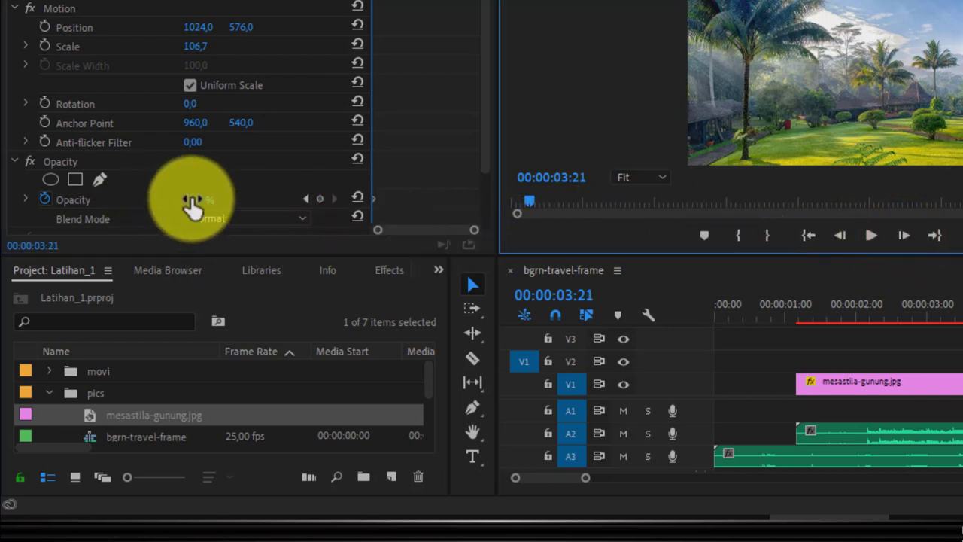
{"action": "left_click", "coordinate": [190, 199]}
{"action": "type", "text": "20"}
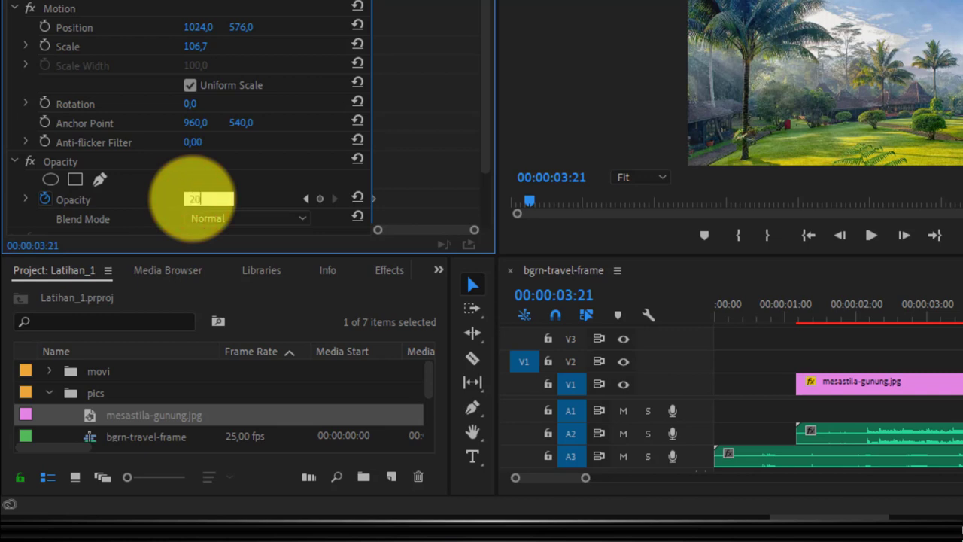
{"action": "key", "text": "Return"}
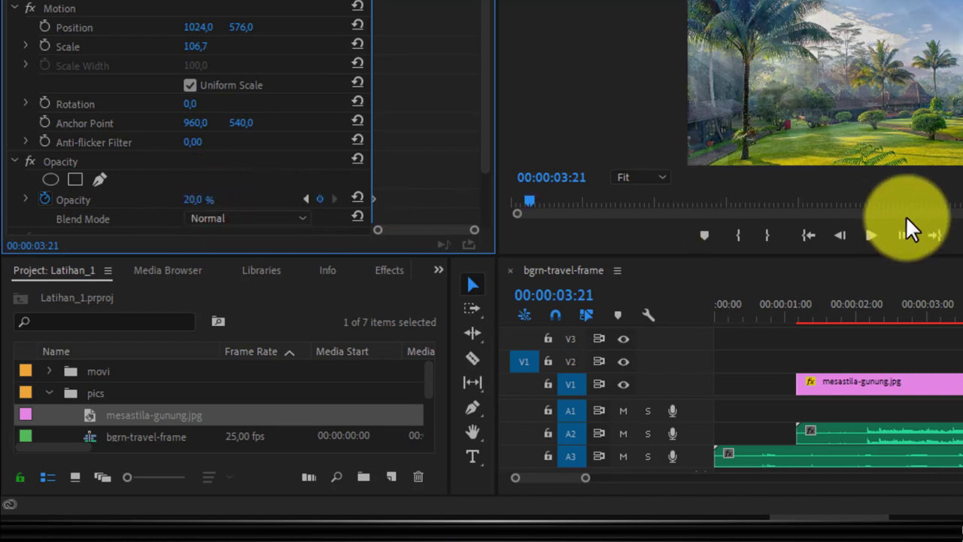
Step: Step forward frame by frame, keying opacity at 40%, 50% and 60%
{"action": "left_click", "coordinate": [903, 230]}
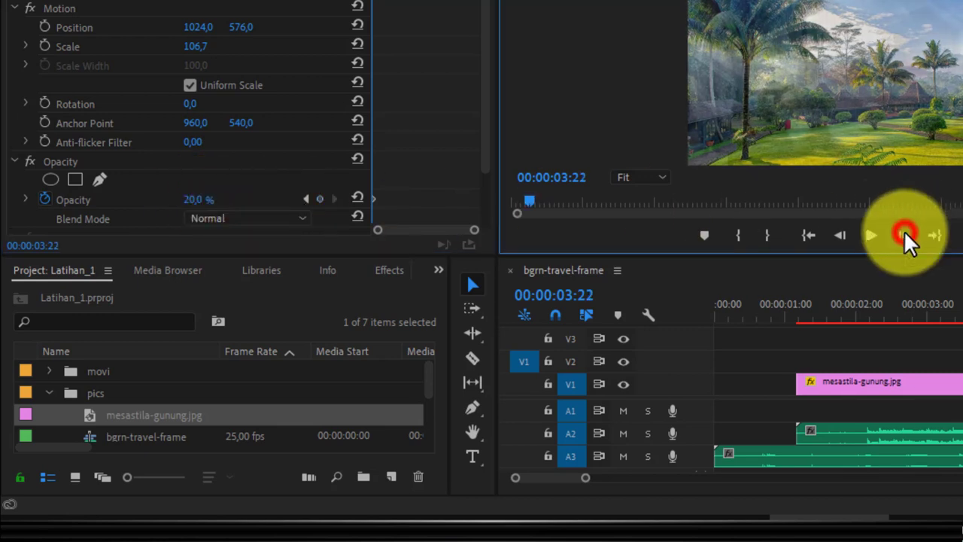
{"action": "left_click", "coordinate": [192, 199]}
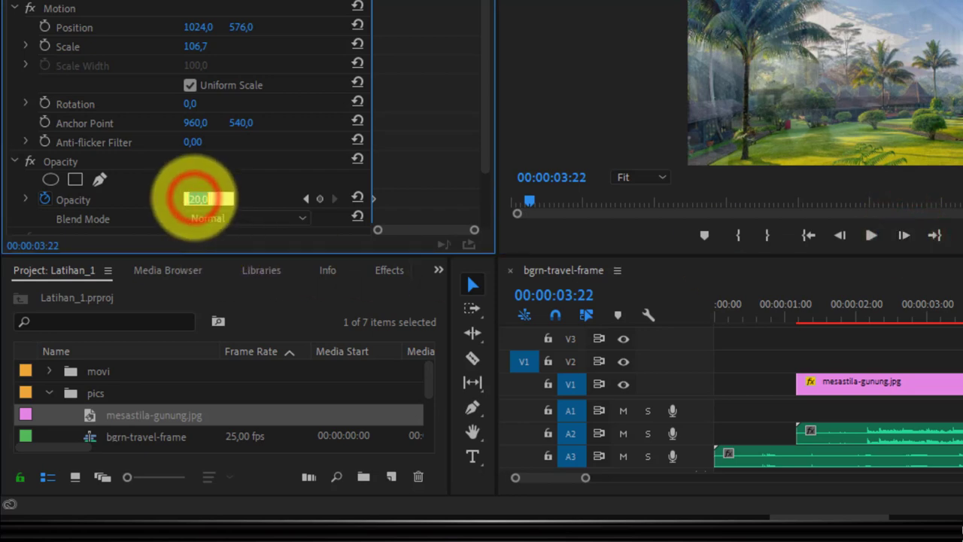
{"action": "type", "text": "3040"}
{"action": "key", "text": "Return"}
{"action": "left_click", "coordinate": [904, 235]}
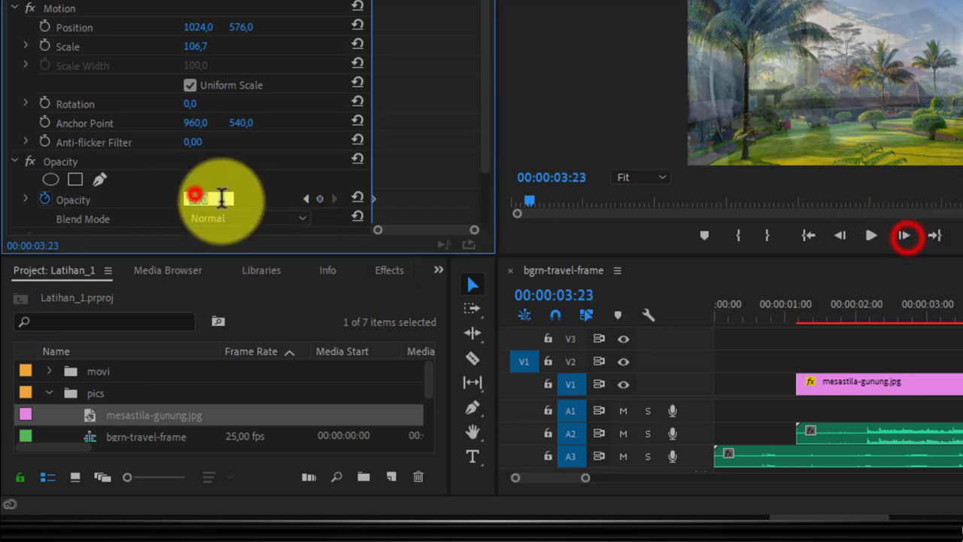
{"action": "left_click", "coordinate": [904, 235]}
{"action": "left_click", "coordinate": [193, 199]}
{"action": "type", "text": "50"}
{"action": "left_click", "coordinate": [904, 234]}
{"action": "left_click", "coordinate": [193, 199]}
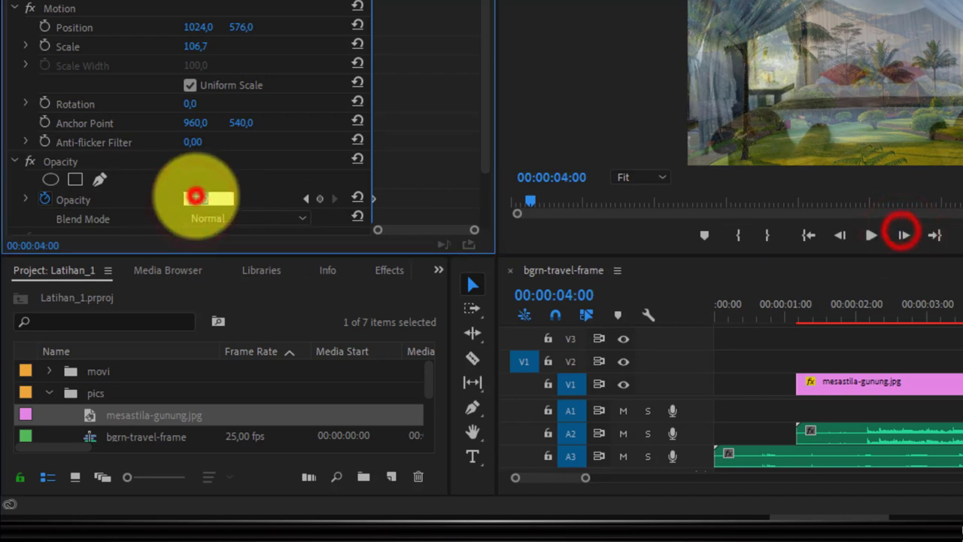
{"action": "type", "text": "60"}
Step: Continue stepping forward, keying opacity at 70%, 80% and 100% at 00:00:04:04
{"action": "left_click", "coordinate": [904, 235]}
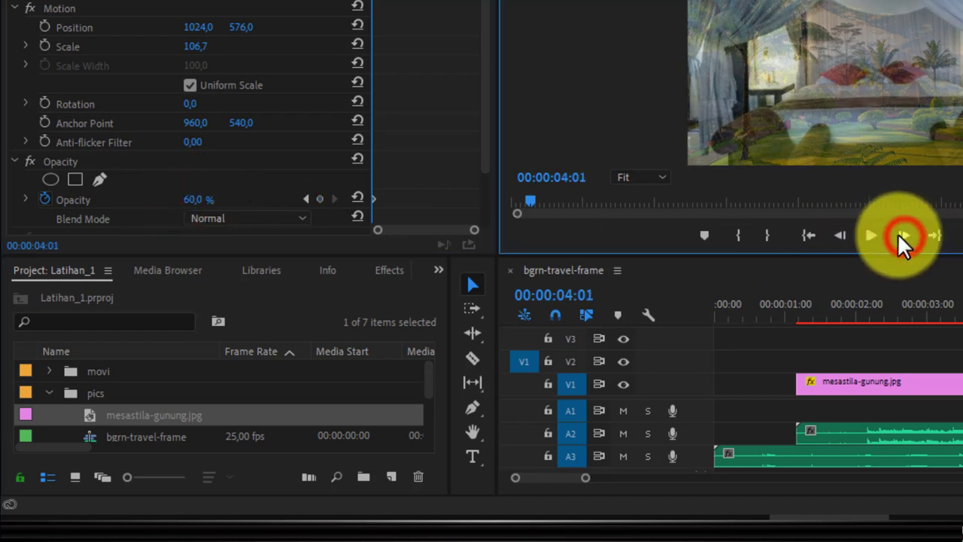
{"action": "left_click", "coordinate": [196, 201]}
{"action": "type", "text": "70"}
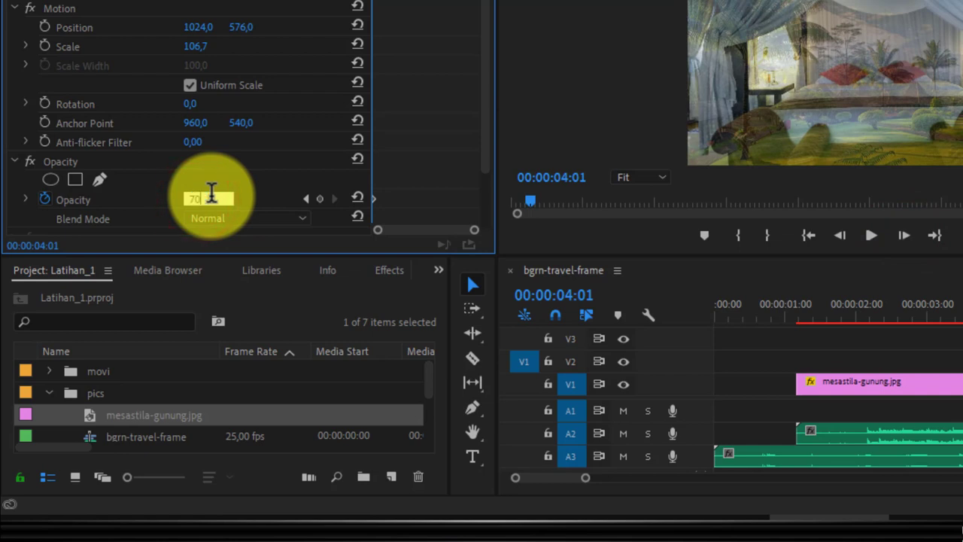
{"action": "left_click", "coordinate": [212, 194]}
{"action": "left_click", "coordinate": [903, 235]}
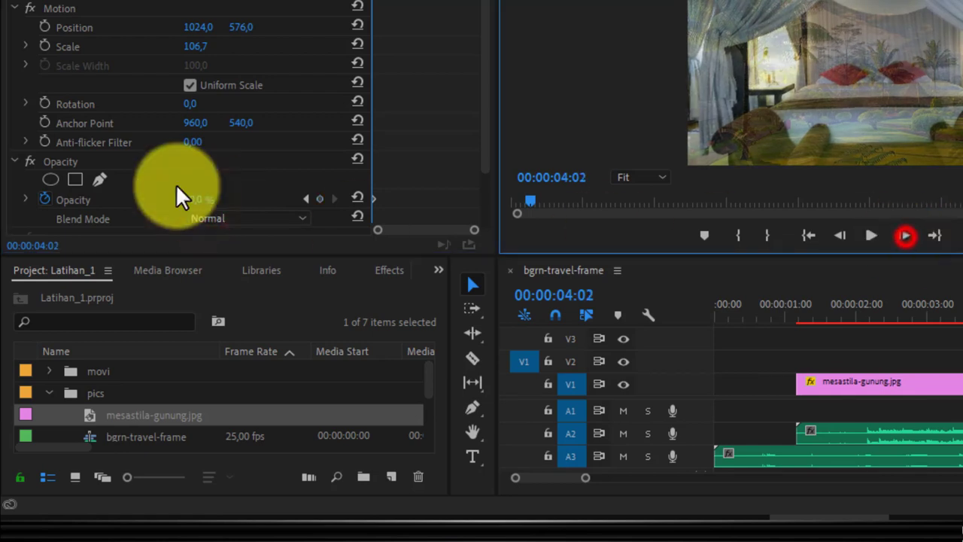
{"action": "left_click_drag", "start_coordinate": [176, 193], "coordinate": [189, 198]}
{"action": "left_click", "coordinate": [904, 235]}
{"action": "left_click", "coordinate": [904, 234]}
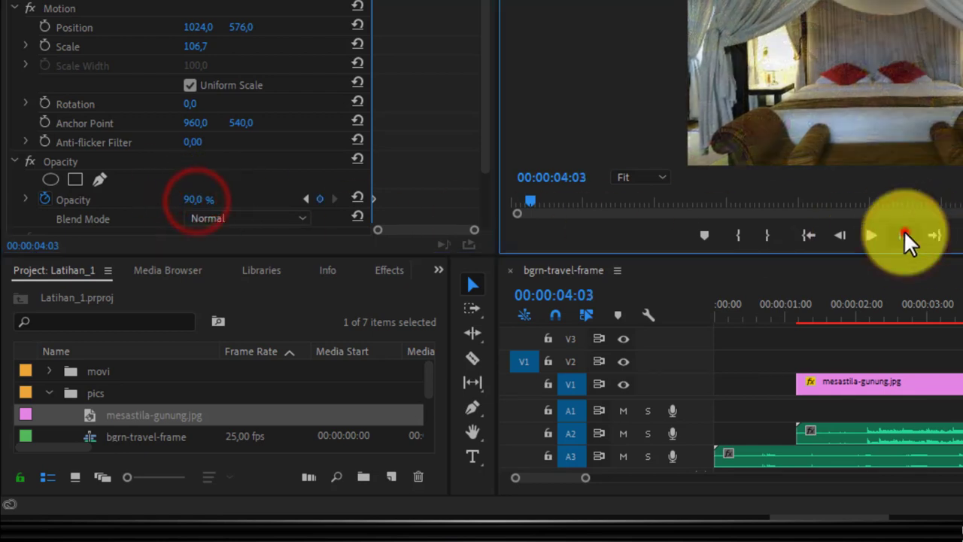
{"action": "left_click", "coordinate": [199, 198]}
{"action": "type", "text": "100"}
{"action": "key", "text": "Return"}
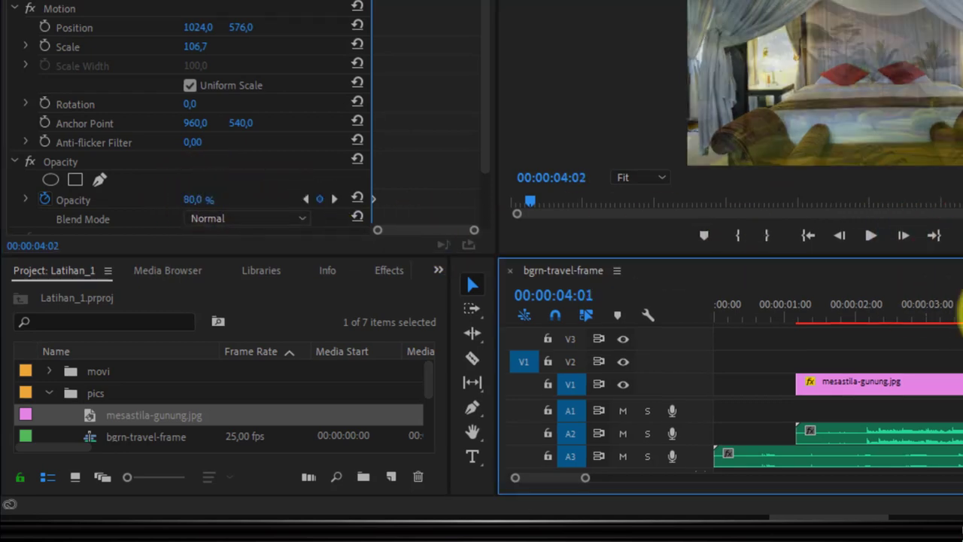
{"action": "left_click", "coordinate": [749, 365]}
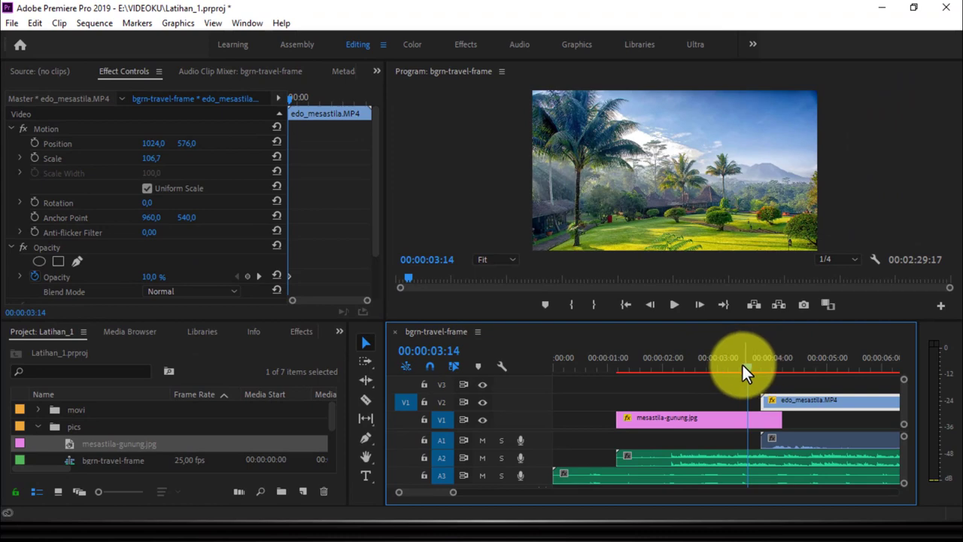
{"action": "left_click_drag", "start_coordinate": [746, 366], "coordinate": [757, 366]}
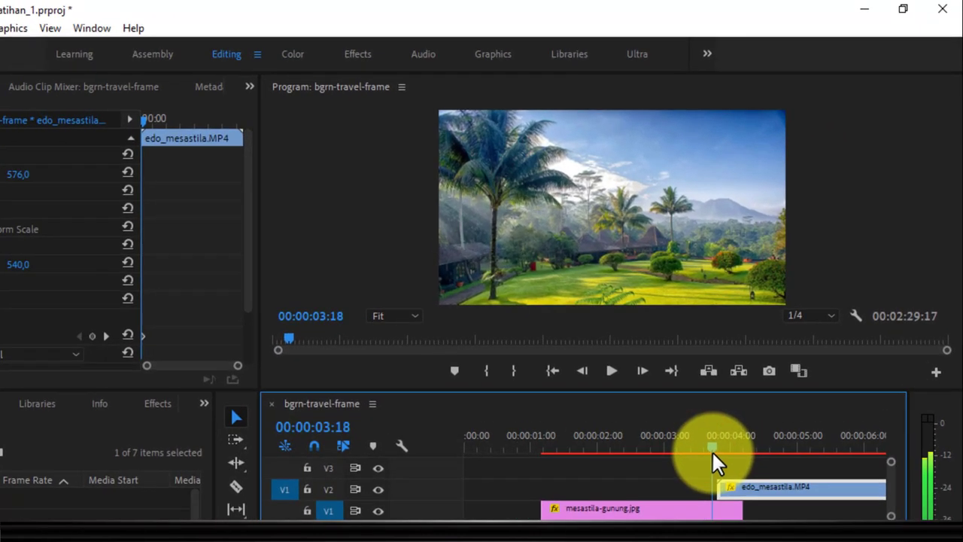
{"action": "mouse_move", "coordinate": [713, 451]}
{"action": "left_mouse_down"}
{"action": "mouse_move", "coordinate": [745, 454]}
{"action": "mouse_move", "coordinate": [702, 456]}
{"action": "left_mouse_up"}
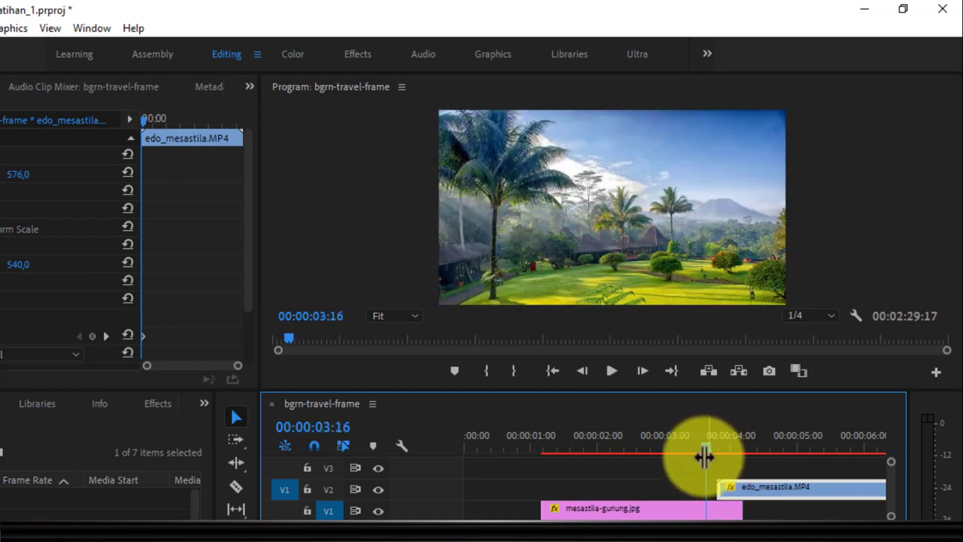
{"action": "left_click", "coordinate": [611, 371]}
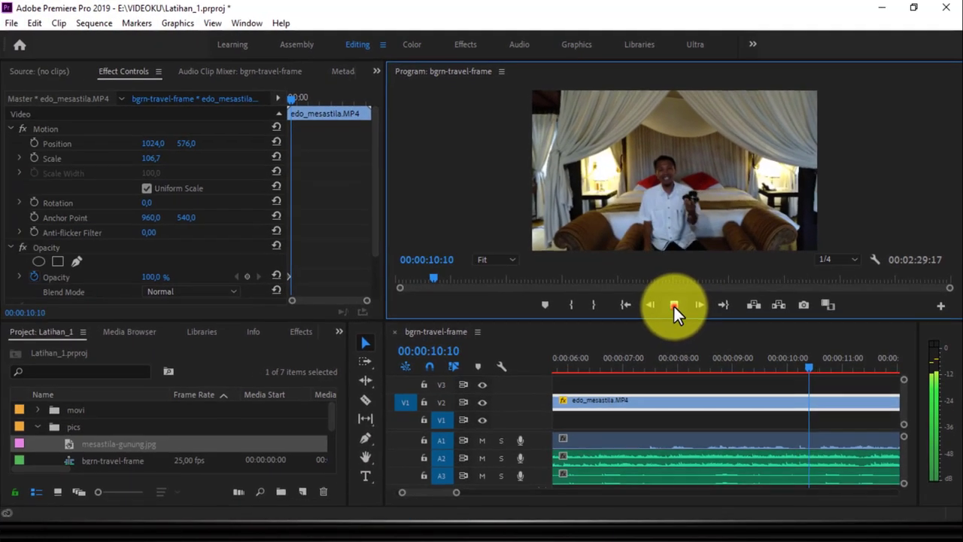
{"action": "left_click", "coordinate": [638, 342]}
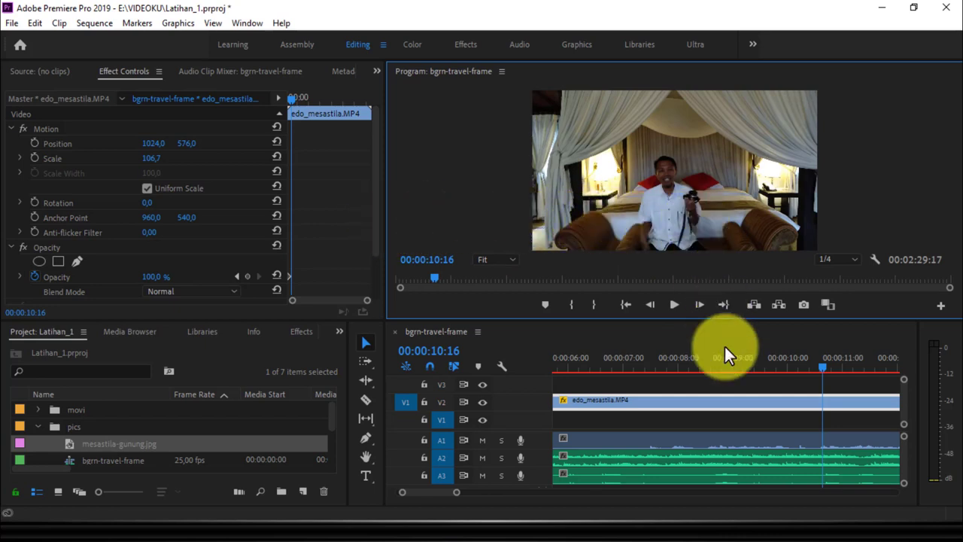
{"action": "left_click", "coordinate": [688, 440]}
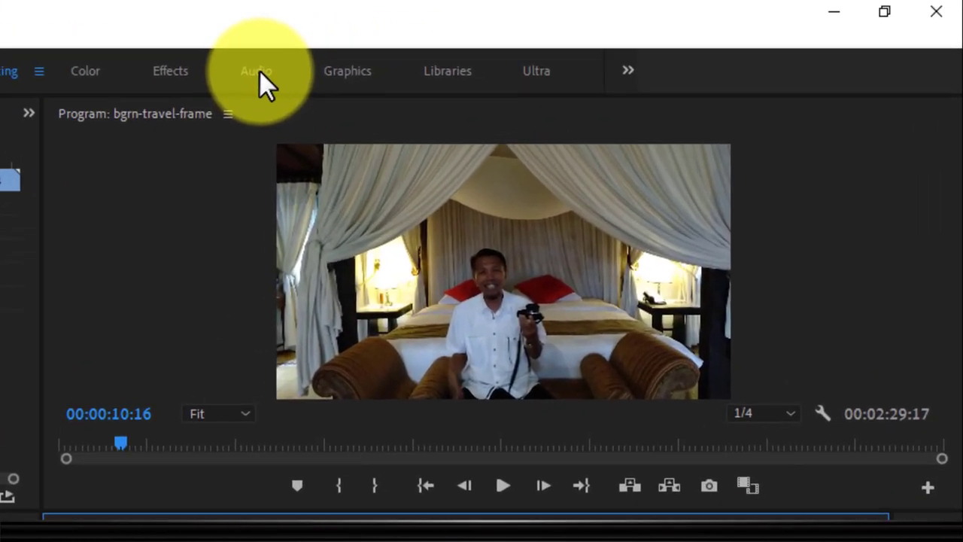
Step: In the Audio workspace, mark the bedroom audio as Dialogue with Make Close Up and Background Voice EQ presets
{"action": "left_click", "coordinate": [521, 44]}
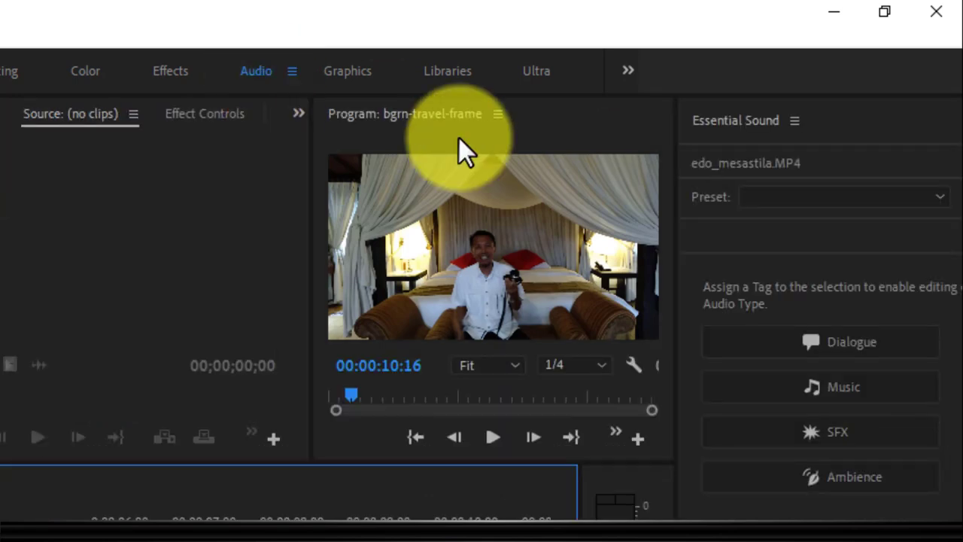
{"action": "left_click", "coordinate": [850, 345]}
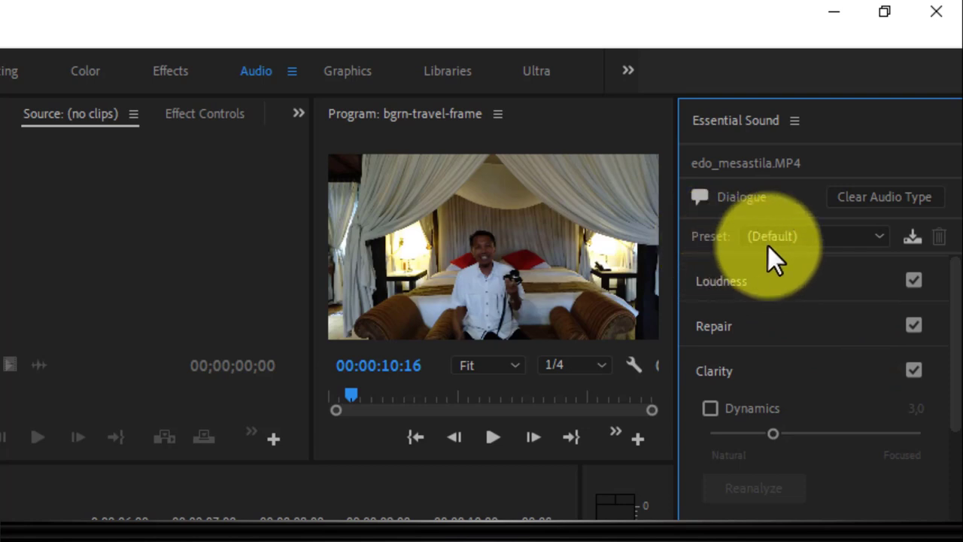
{"action": "left_click", "coordinate": [882, 234]}
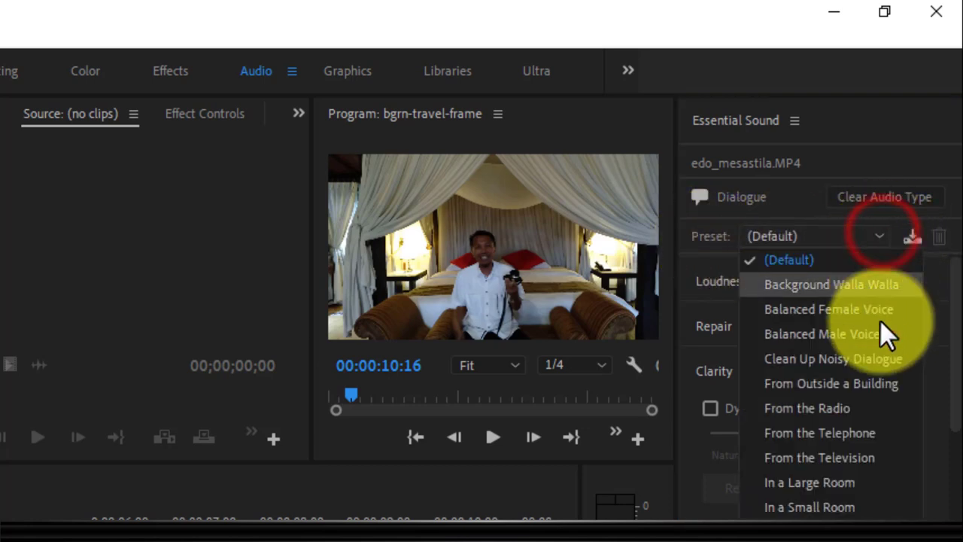
{"action": "left_click", "coordinate": [808, 518]}
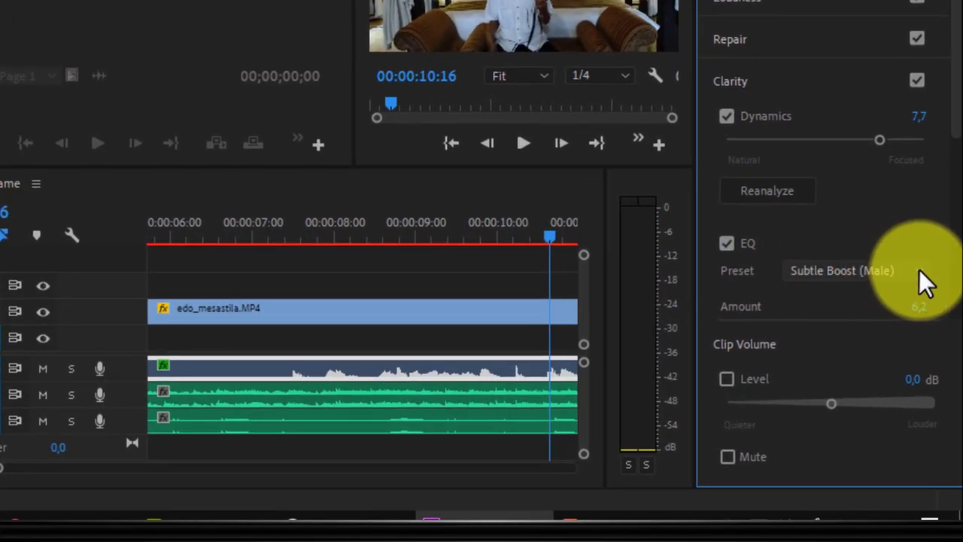
{"action": "left_click", "coordinate": [917, 270]}
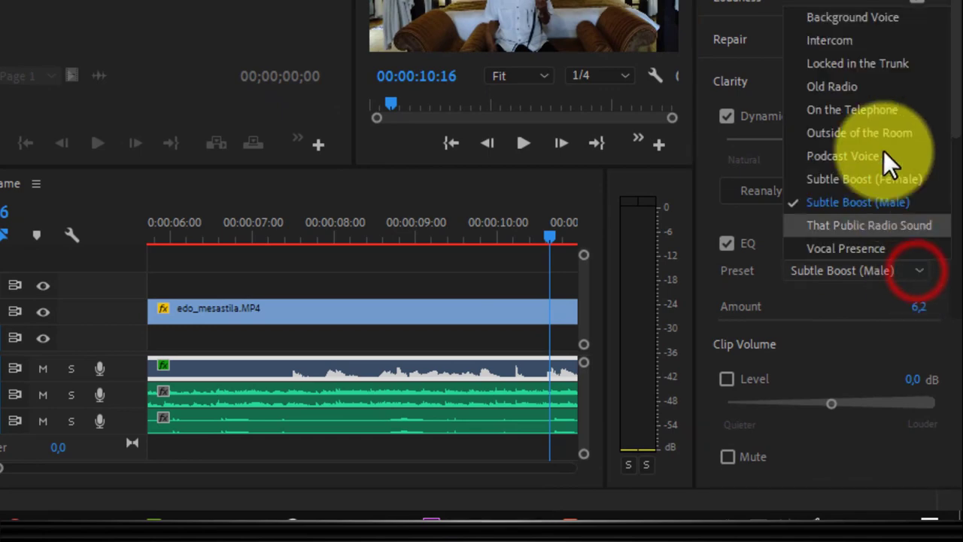
{"action": "left_click", "coordinate": [870, 19]}
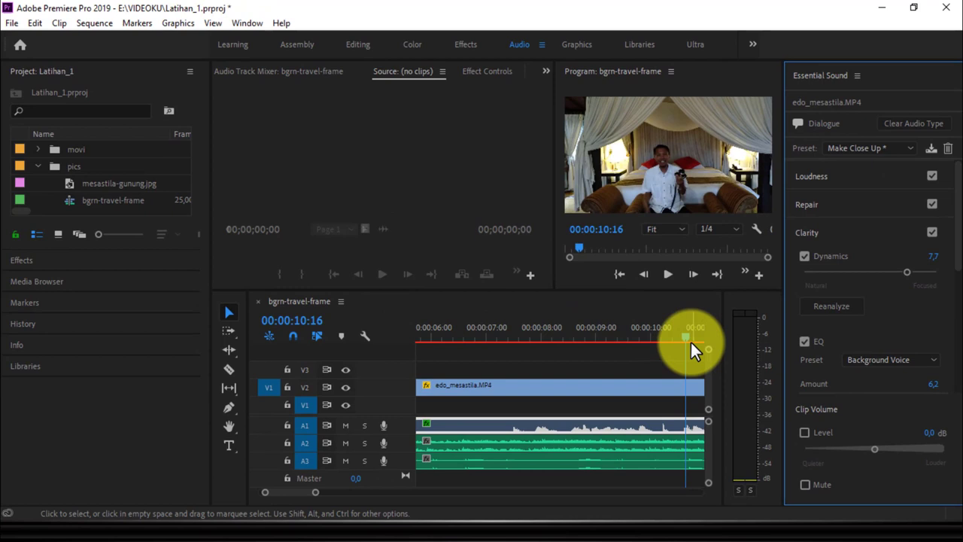
Step: Play the hotel-room clip from 00:00:06:24 to about 14:15 to hear its audio
{"action": "left_click", "coordinate": [686, 336]}
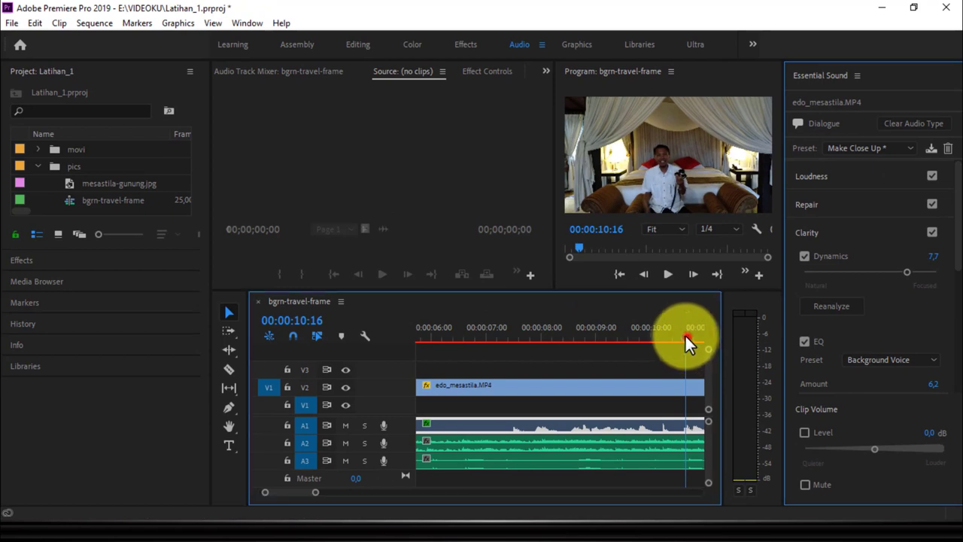
{"action": "left_click_drag", "start_coordinate": [686, 342], "coordinate": [486, 369]}
{"action": "left_click", "coordinate": [665, 274]}
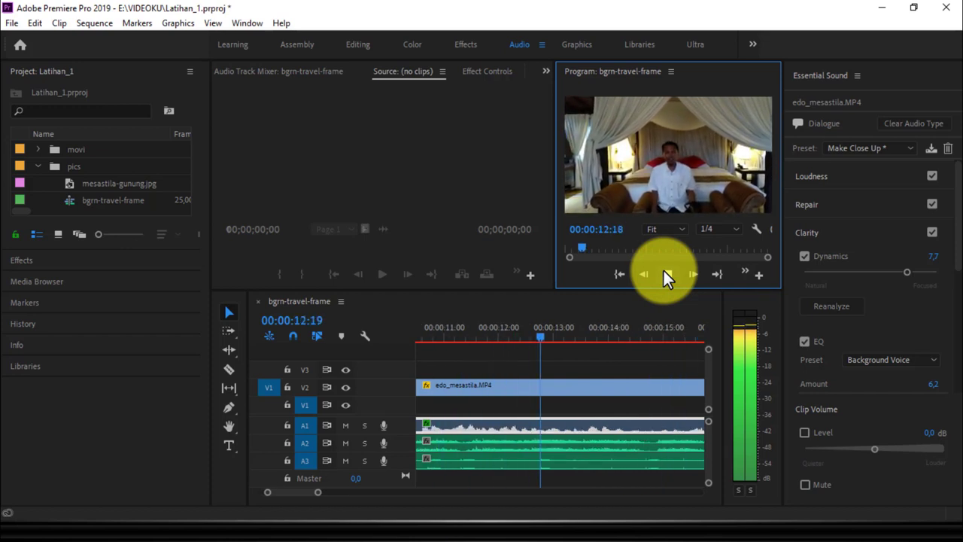
{"action": "left_click", "coordinate": [664, 271]}
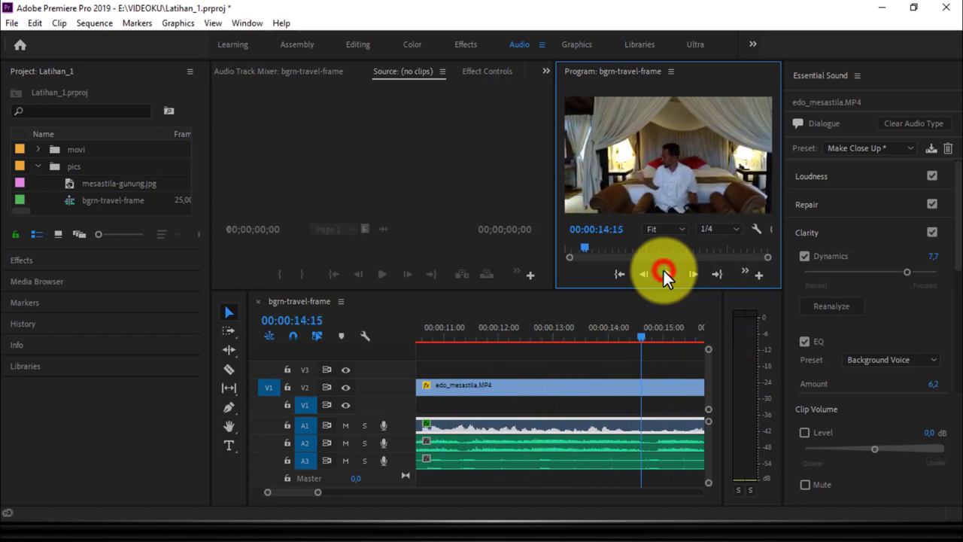
Step: Enable Clip Volume Level and test levels, trying 1.2 dB before settling near -0.3 dB
{"action": "left_click", "coordinate": [876, 450]}
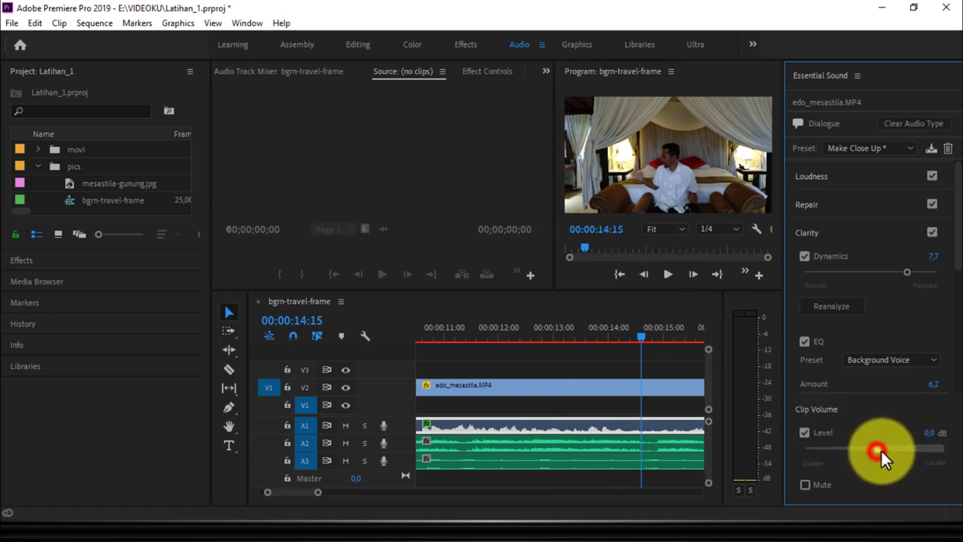
{"action": "left_click_drag", "start_coordinate": [879, 450], "coordinate": [895, 450]}
{"action": "left_click", "coordinate": [668, 274]}
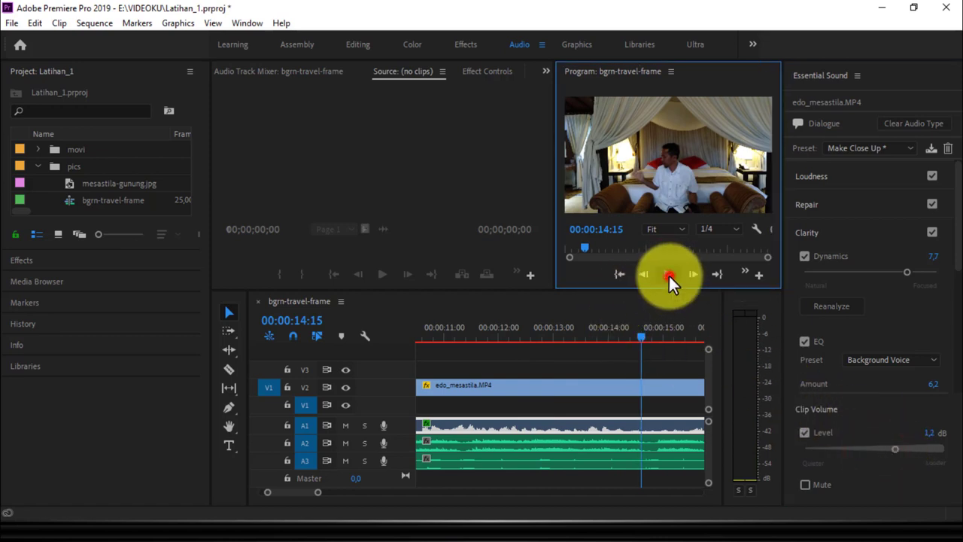
{"action": "left_click", "coordinate": [668, 274]}
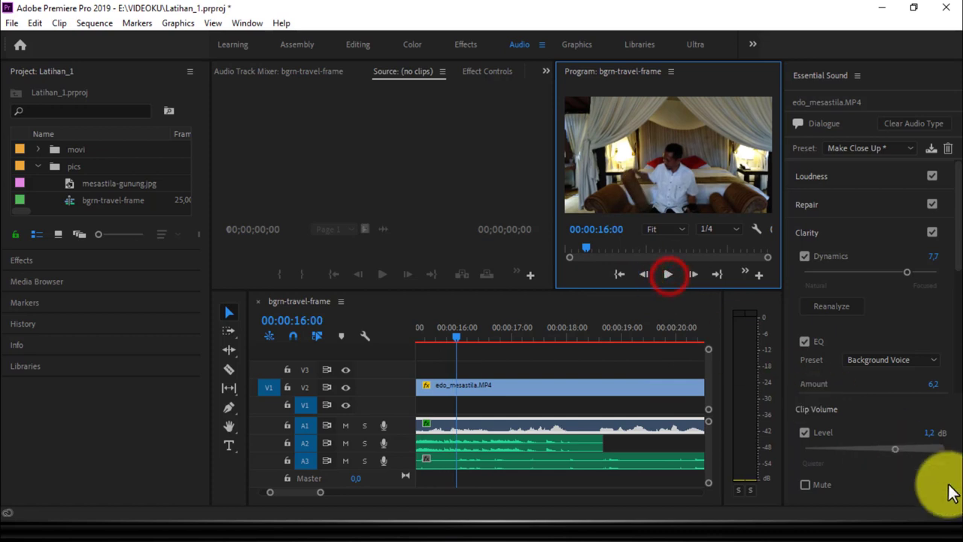
{"action": "left_click_drag", "start_coordinate": [896, 448], "coordinate": [858, 448]}
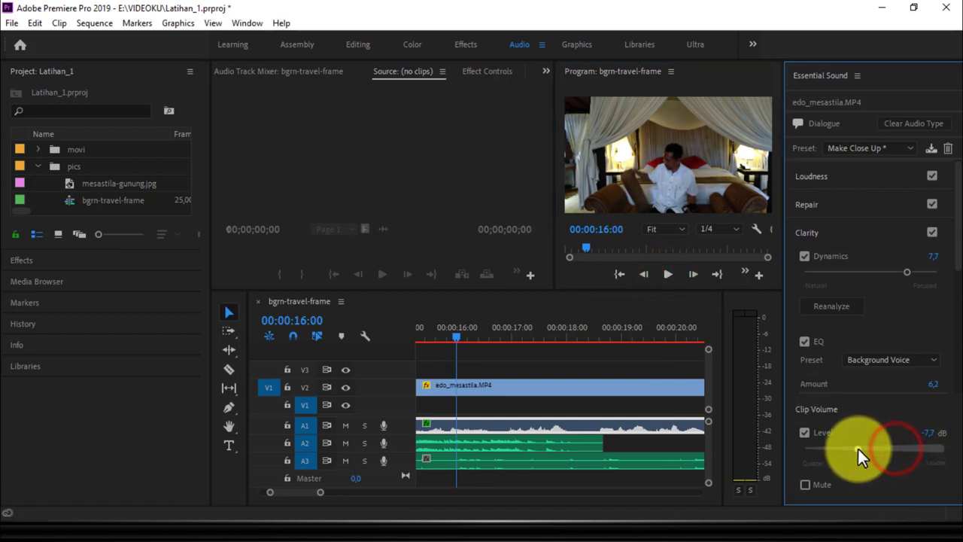
{"action": "left_click", "coordinate": [666, 274]}
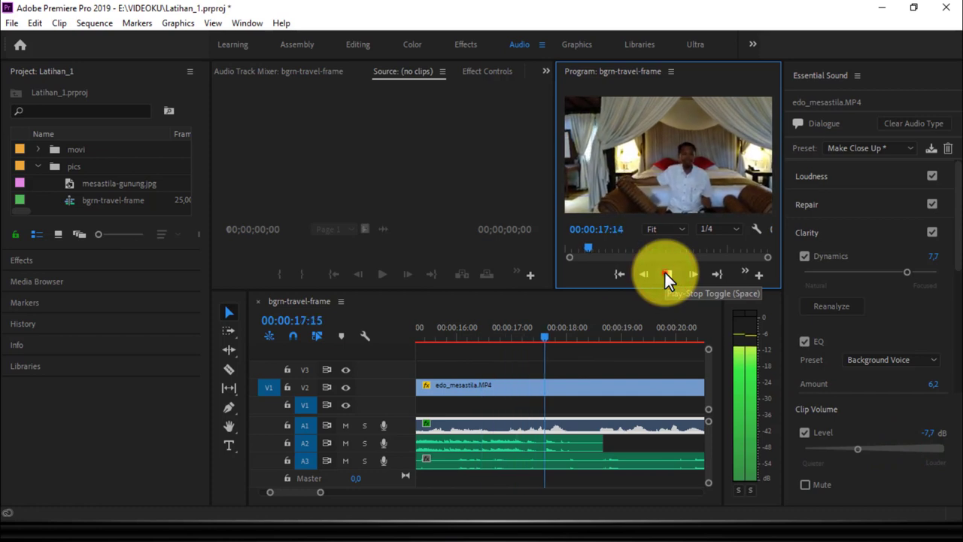
{"action": "left_click", "coordinate": [666, 274]}
{"action": "left_click_drag", "start_coordinate": [858, 449], "coordinate": [874, 449]}
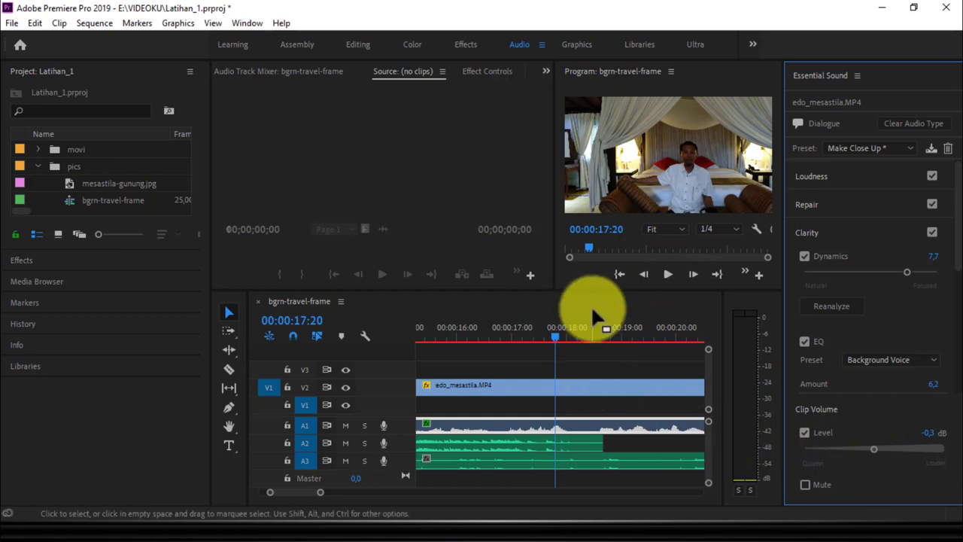
Step: Play the opening from the start, zoom the timeline to 0–10 s, and park at the audio cut
{"action": "left_click", "coordinate": [618, 274]}
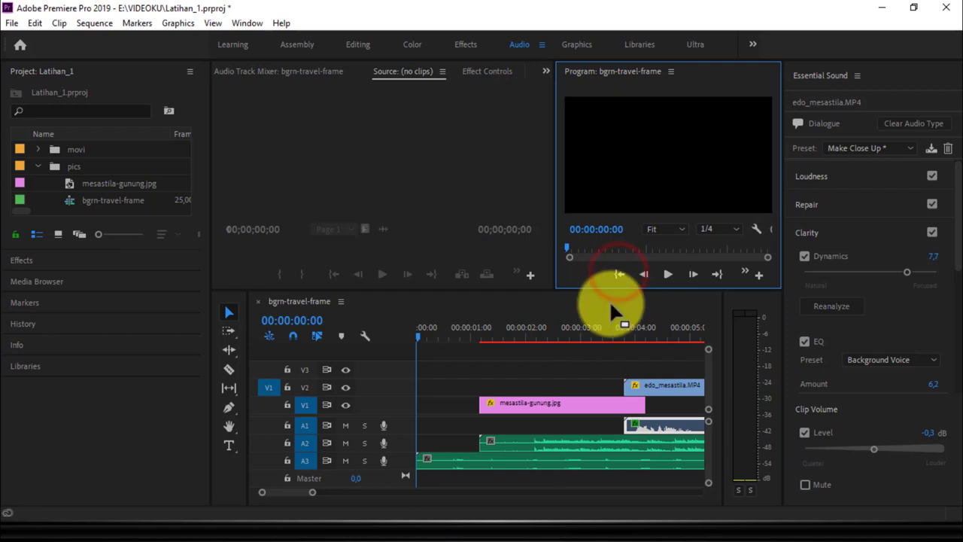
{"action": "left_click", "coordinate": [670, 274]}
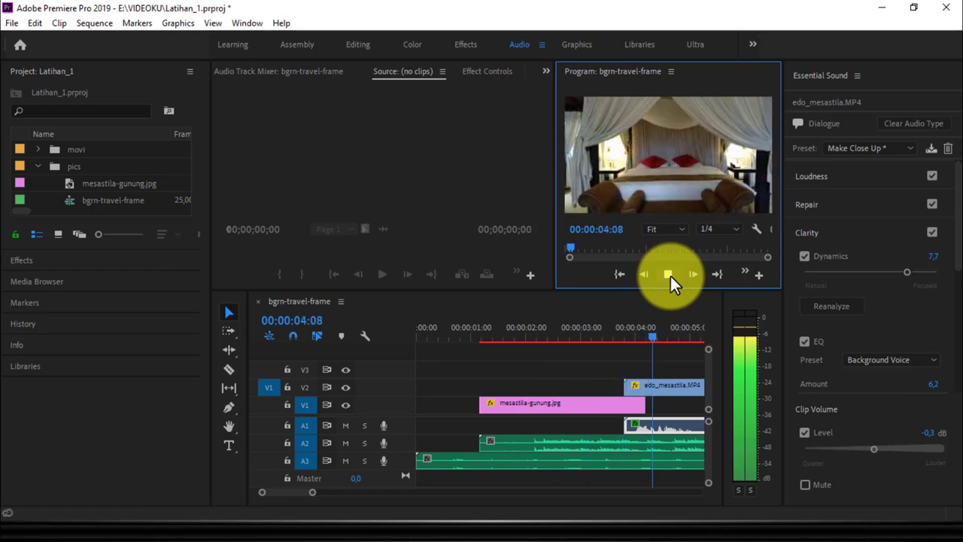
{"action": "left_click", "coordinate": [670, 276]}
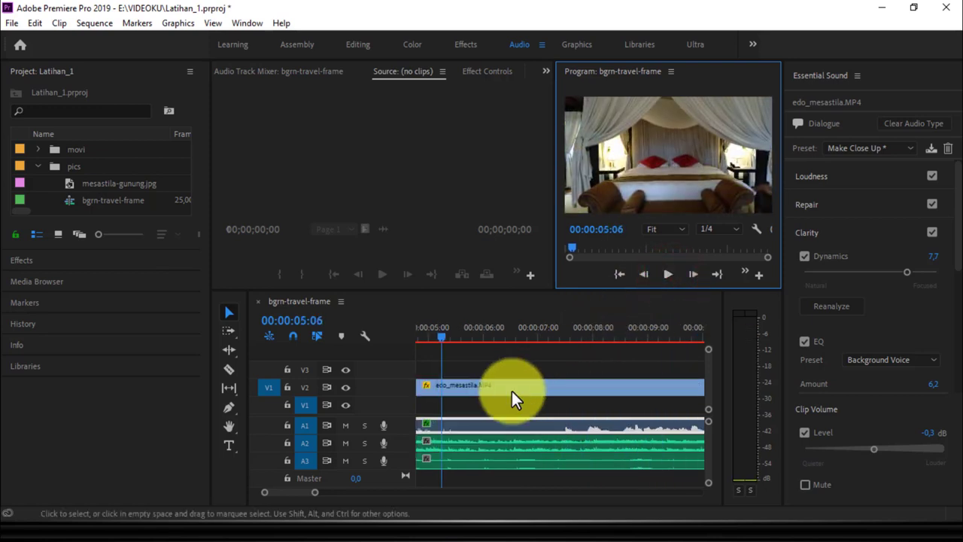
{"action": "left_click_drag", "start_coordinate": [315, 492], "coordinate": [336, 493]}
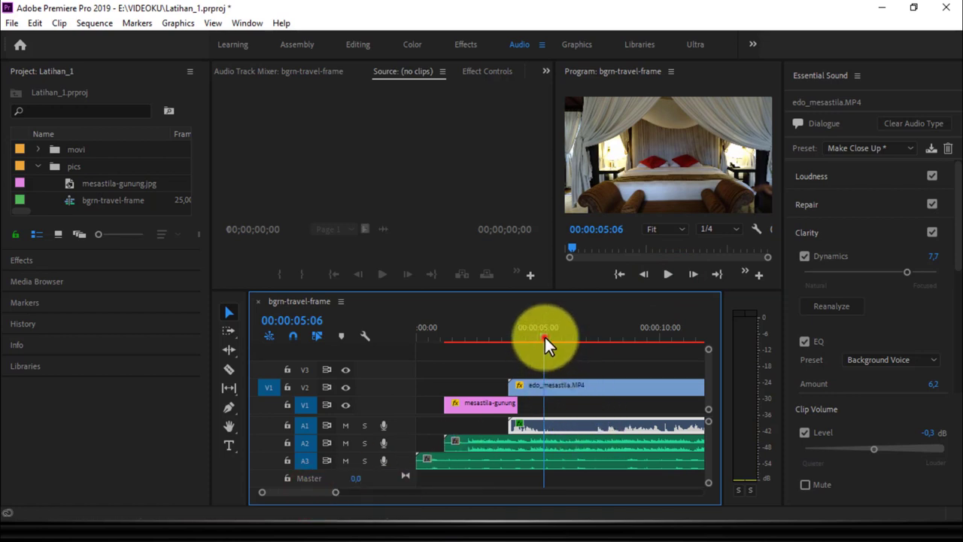
{"action": "left_click_drag", "start_coordinate": [544, 339], "coordinate": [593, 344]}
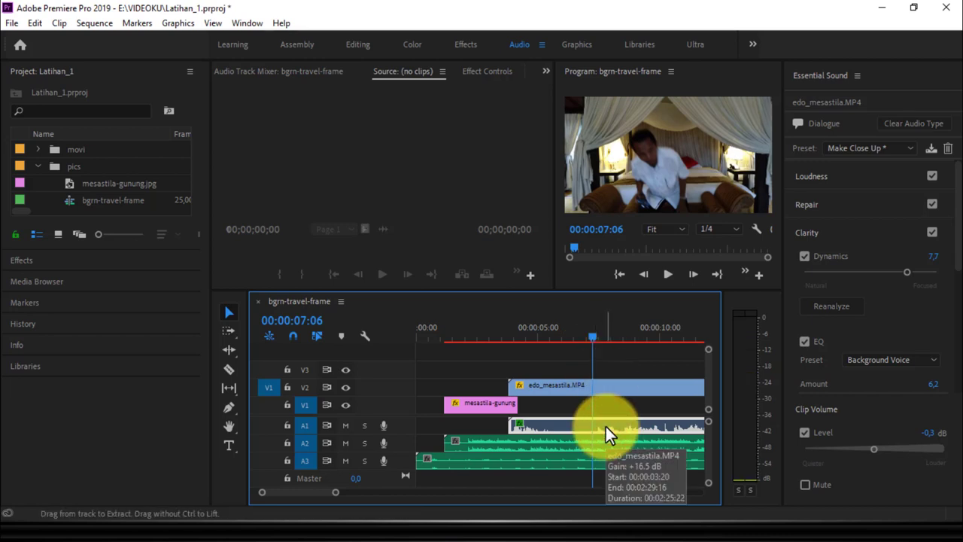
Step: Split the A1 audio at the playhead and delete the earlier piece
{"action": "key", "text": "ctrl+k"}
{"action": "left_click", "coordinate": [560, 427]}
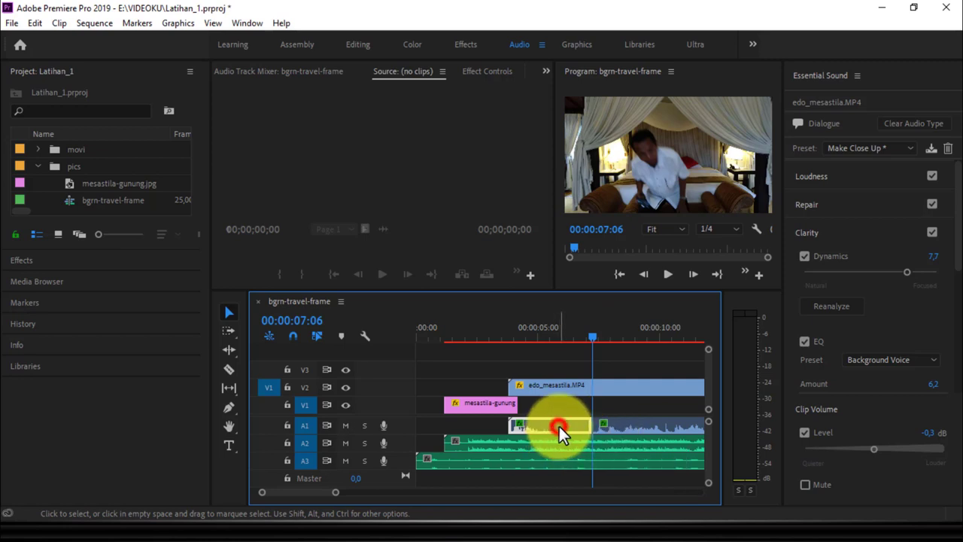
{"action": "key", "text": "Delete"}
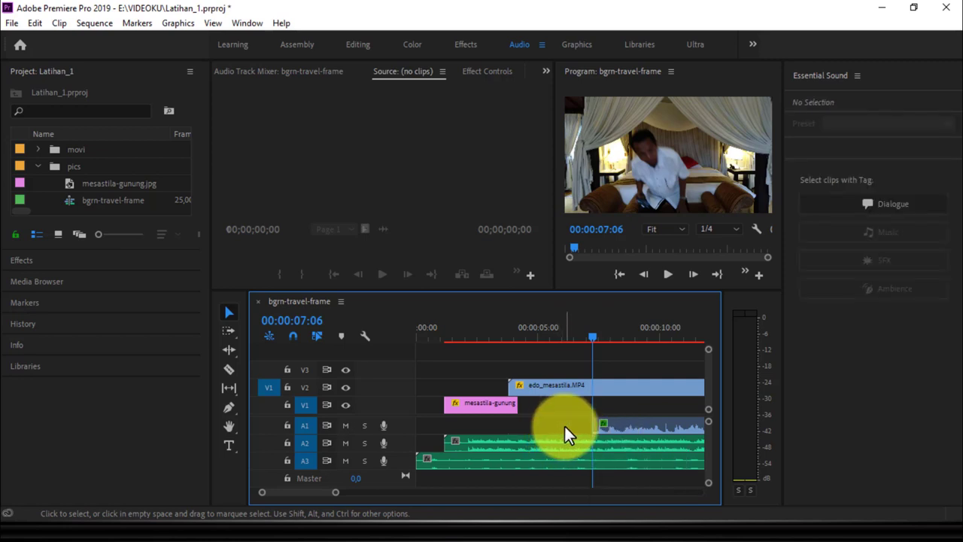
Step: Play back from about four seconds to check the cut, then return to the Editing workspace
{"action": "left_click_drag", "start_coordinate": [590, 336], "coordinate": [502, 369]}
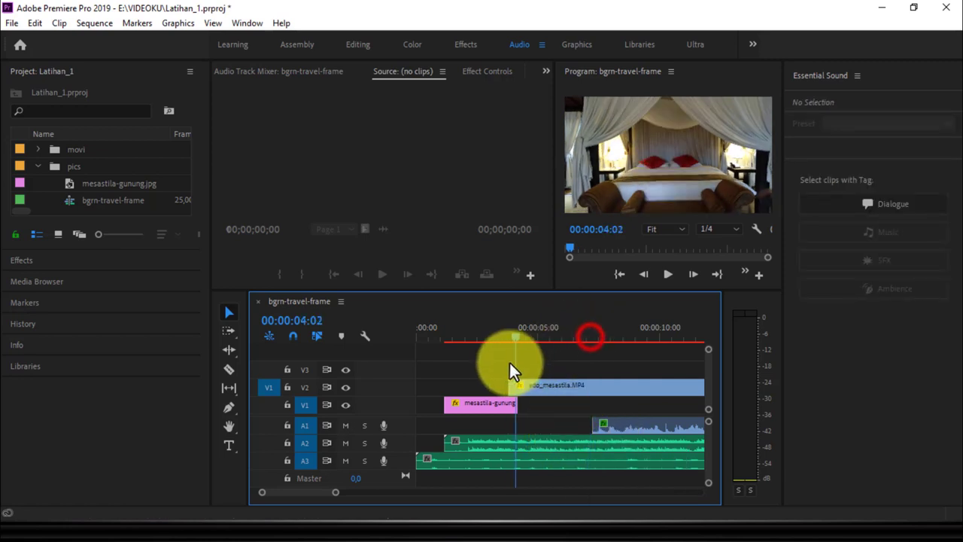
{"action": "left_click", "coordinate": [665, 273]}
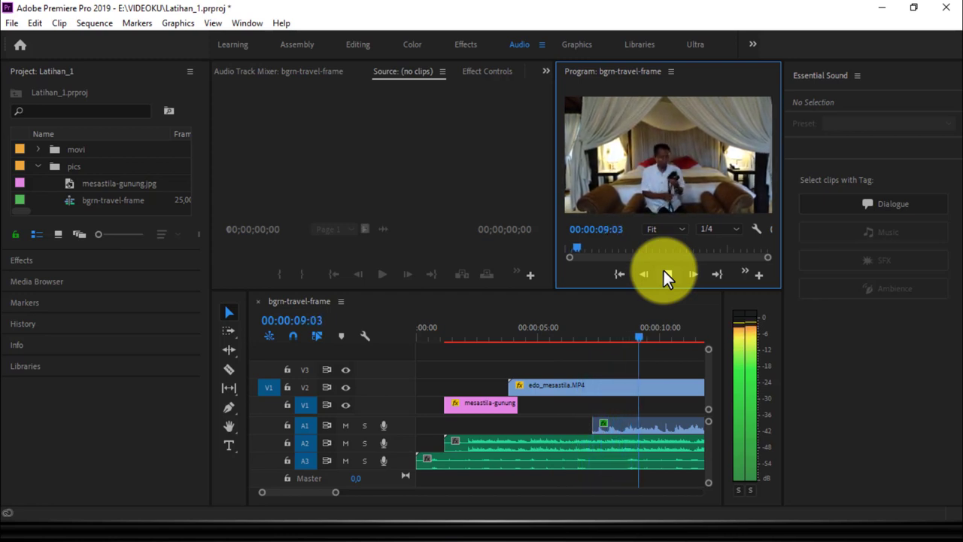
{"action": "left_click", "coordinate": [664, 272]}
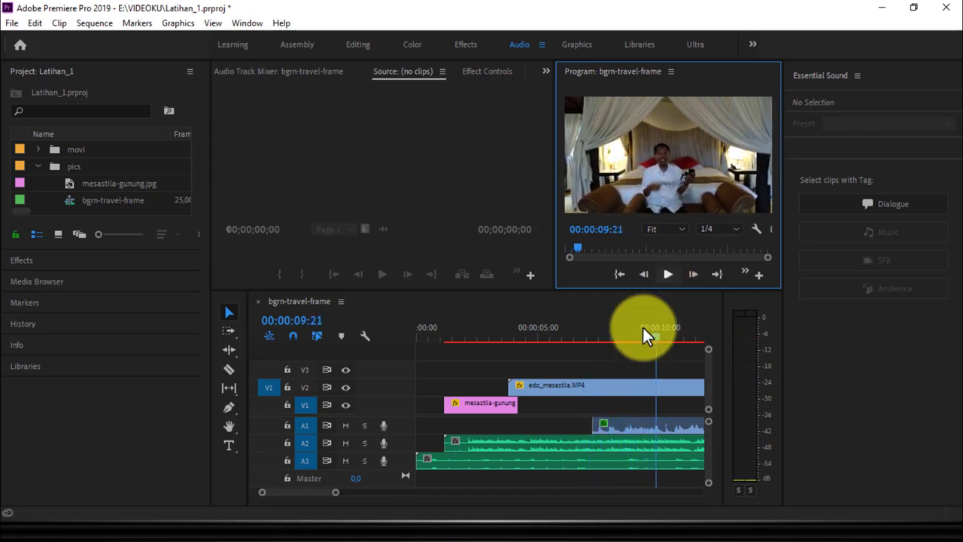
{"action": "left_click", "coordinate": [357, 44]}
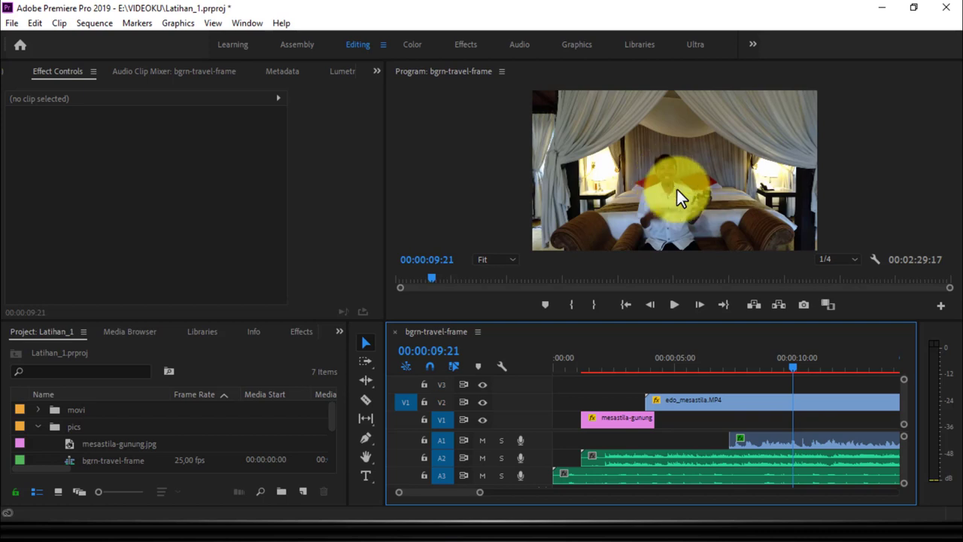
Step: Select edo_mesastila.MP4 on track V2 to load its Motion settings into Effect Controls
{"action": "left_click", "coordinate": [807, 409]}
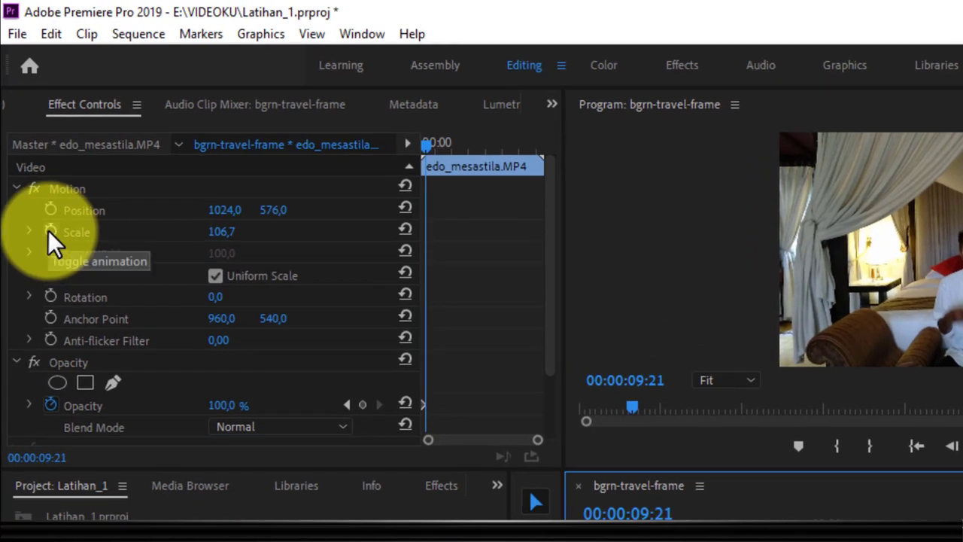
Step: Turn on Scale animation for edo_mesastila.MP4 with a 106,7 keyframe at 00:00:09:21
{"action": "left_click", "coordinate": [50, 231]}
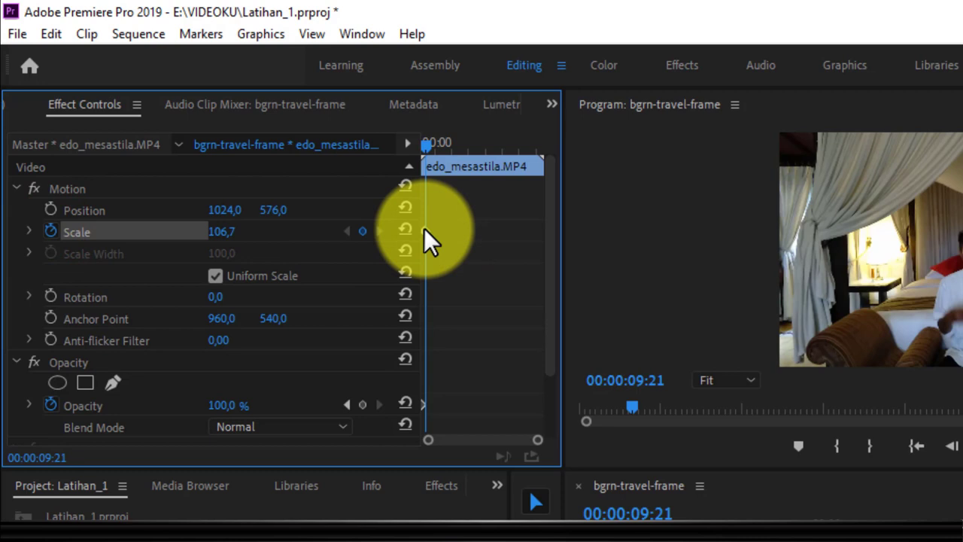
{"action": "left_click", "coordinate": [224, 235]}
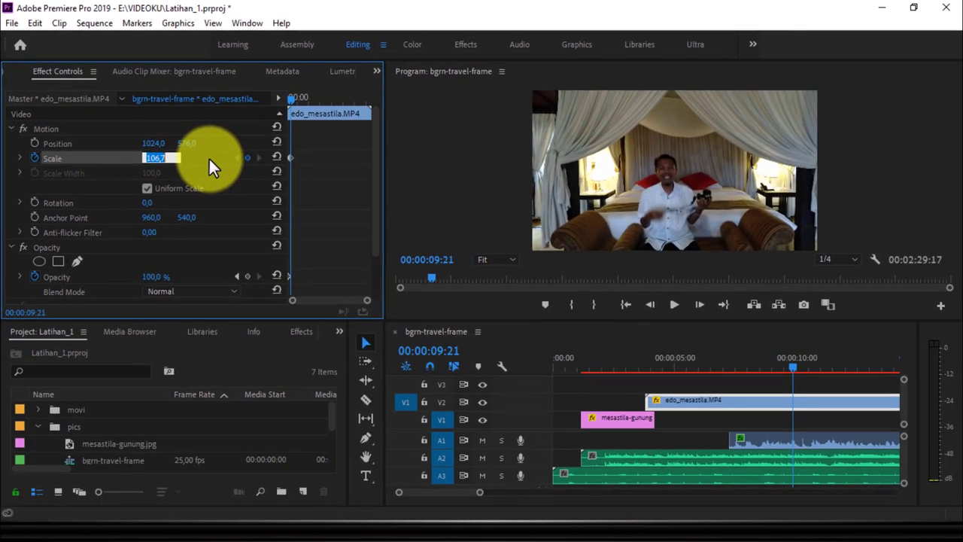
{"action": "left_click", "coordinate": [301, 230]}
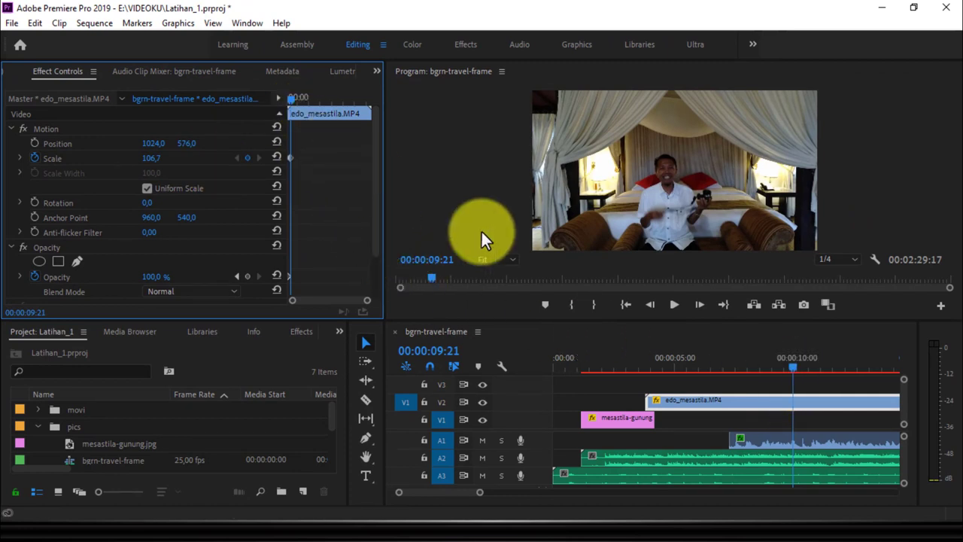
{"action": "left_click_drag", "start_coordinate": [794, 367], "coordinate": [821, 367]}
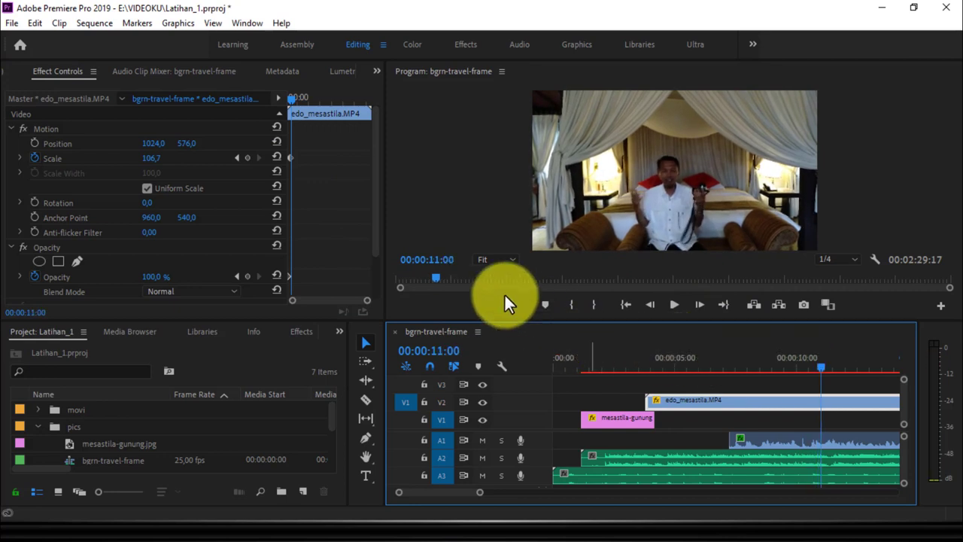
{"action": "left_click", "coordinate": [290, 98]}
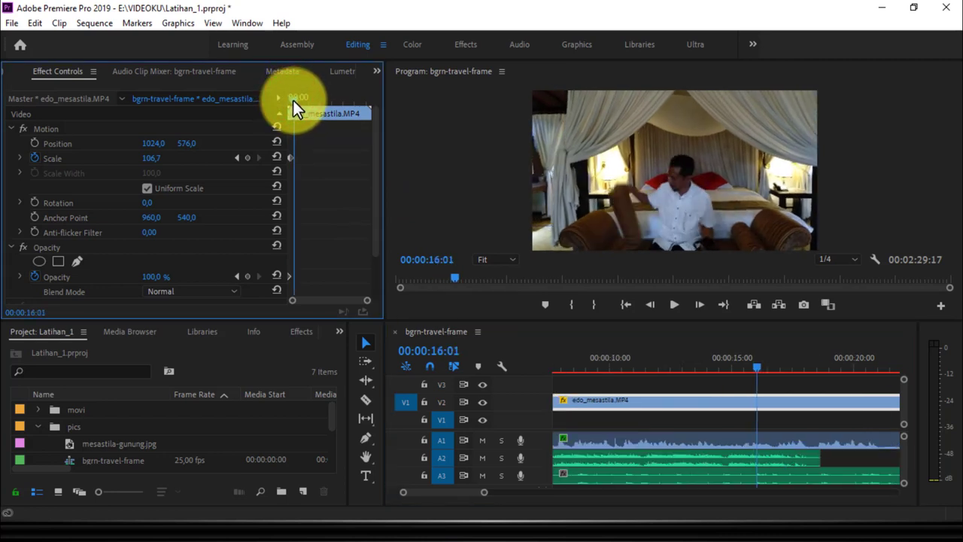
Step: About twenty seconds in, zoom to Scale 249,7 and shift Position X to 921,0
{"action": "left_click_drag", "start_coordinate": [289, 98], "coordinate": [297, 102]}
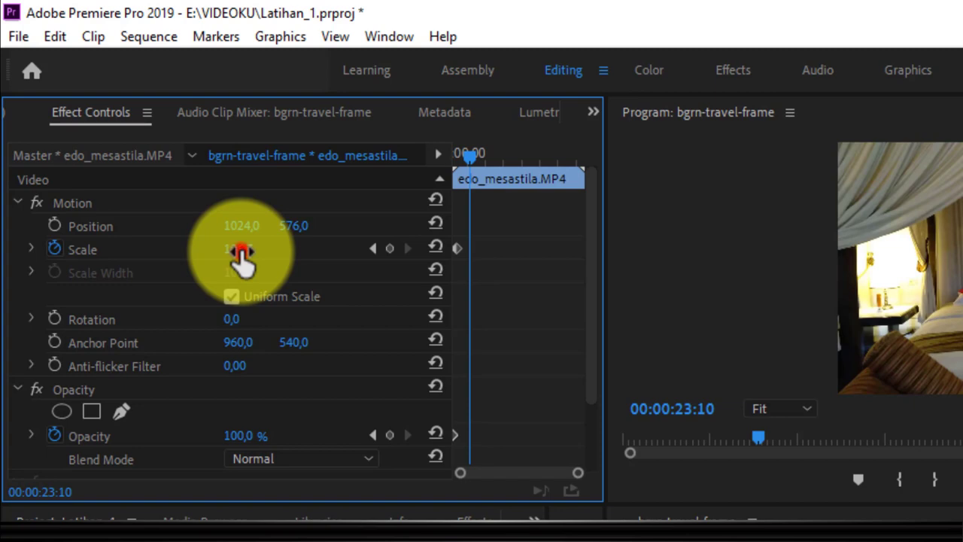
{"action": "mouse_move", "coordinate": [241, 250]}
{"action": "left_mouse_down"}
{"action": "mouse_move", "coordinate": [298, 249]}
{"action": "mouse_move", "coordinate": [298, 203]}
{"action": "mouse_move", "coordinate": [325, 203]}
{"action": "left_mouse_up"}
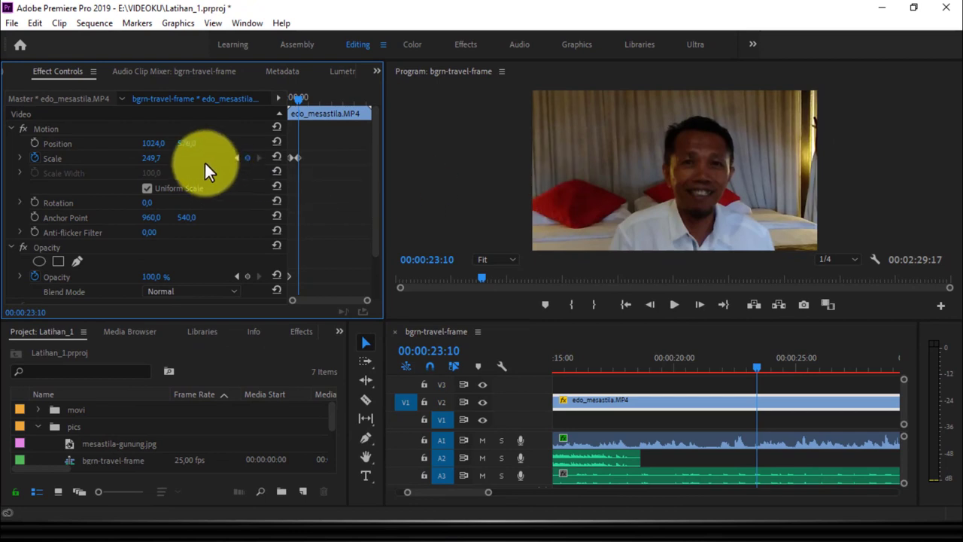
{"action": "left_click", "coordinate": [150, 143]}
{"action": "left_click_drag", "start_coordinate": [151, 143], "coordinate": [72, 141]}
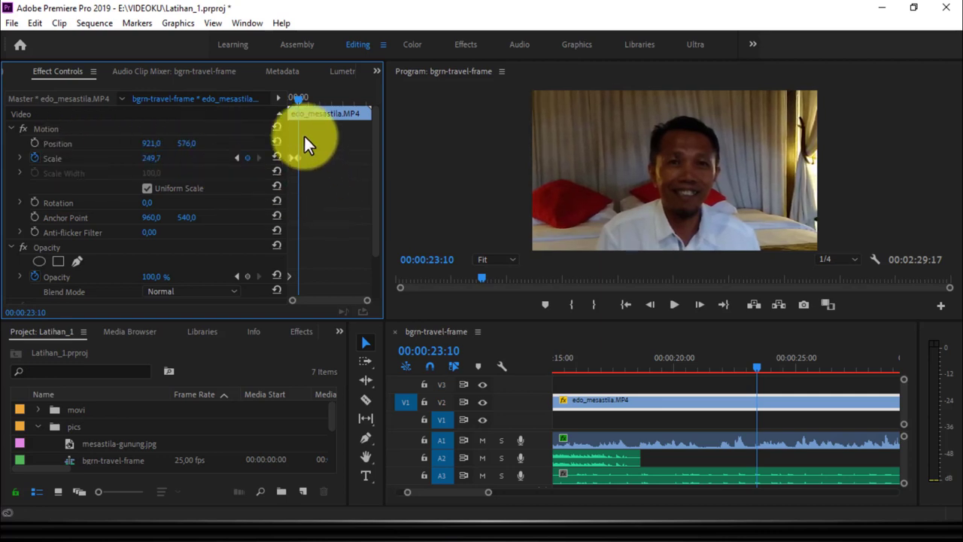
Step: At 00:00:36:22, set Scale back to 106,7
{"action": "left_click_drag", "start_coordinate": [299, 99], "coordinate": [307, 100]}
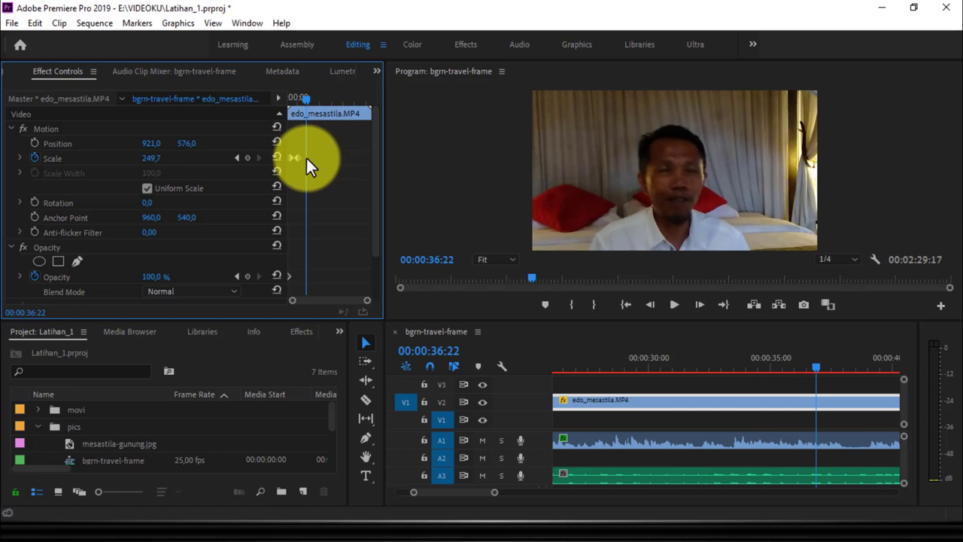
{"action": "left_click", "coordinate": [154, 158]}
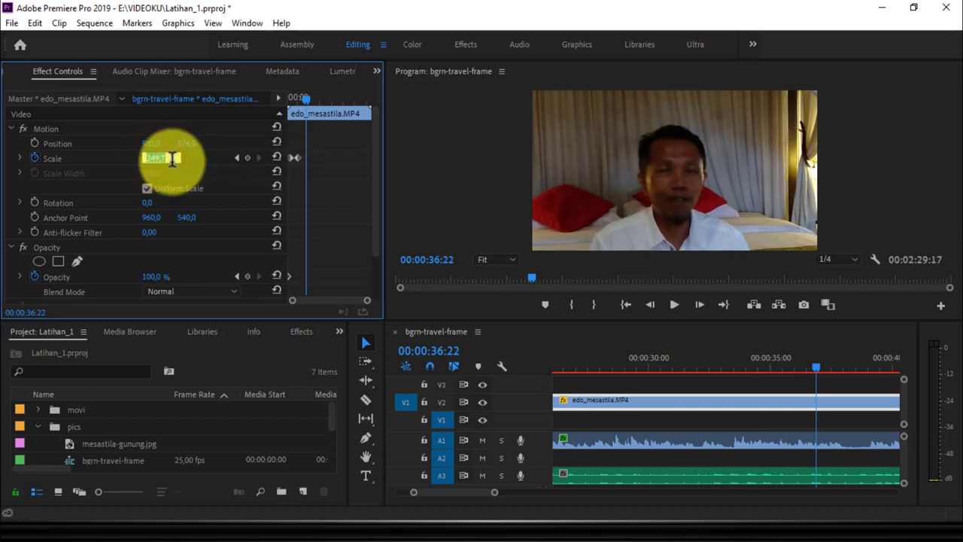
{"action": "type", "text": "106,7"}
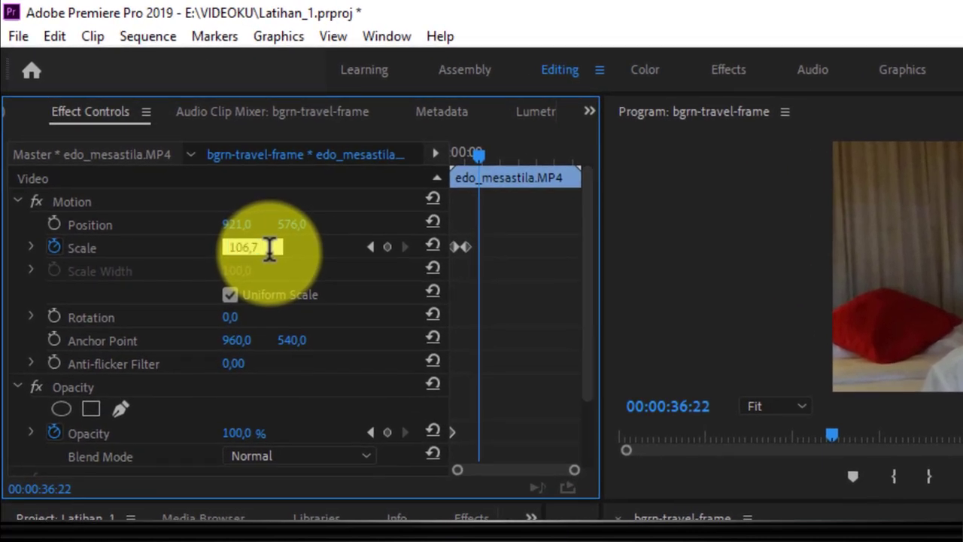
{"action": "key", "text": "Return"}
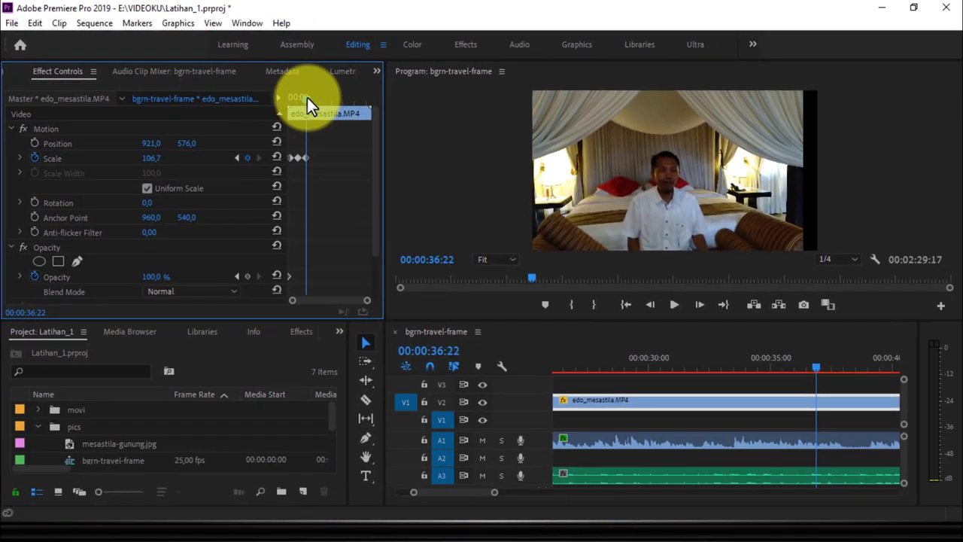
Step: Preview the keyframed zoom from the clip start through 00:00:38:22
{"action": "left_click", "coordinate": [307, 97]}
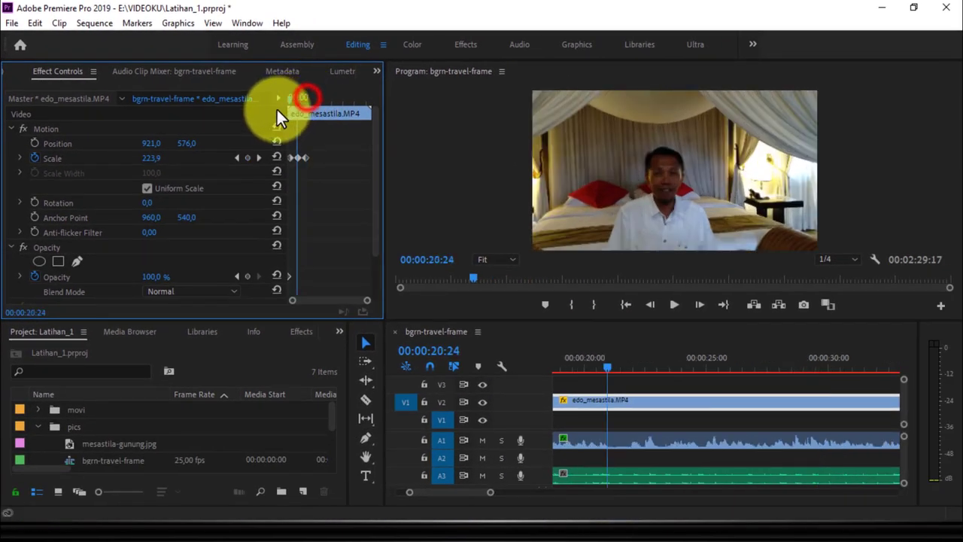
{"action": "left_click", "coordinate": [288, 109]}
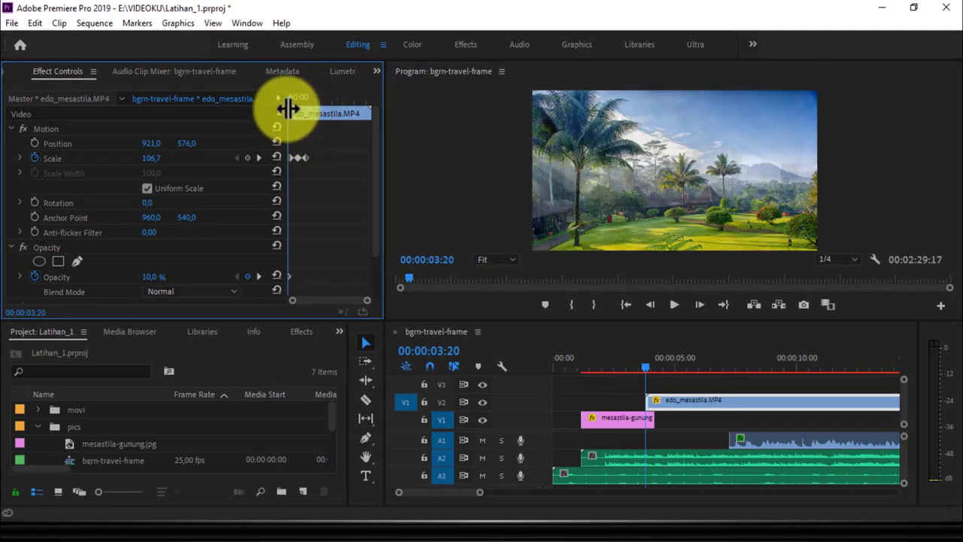
{"action": "left_click", "coordinate": [675, 305]}
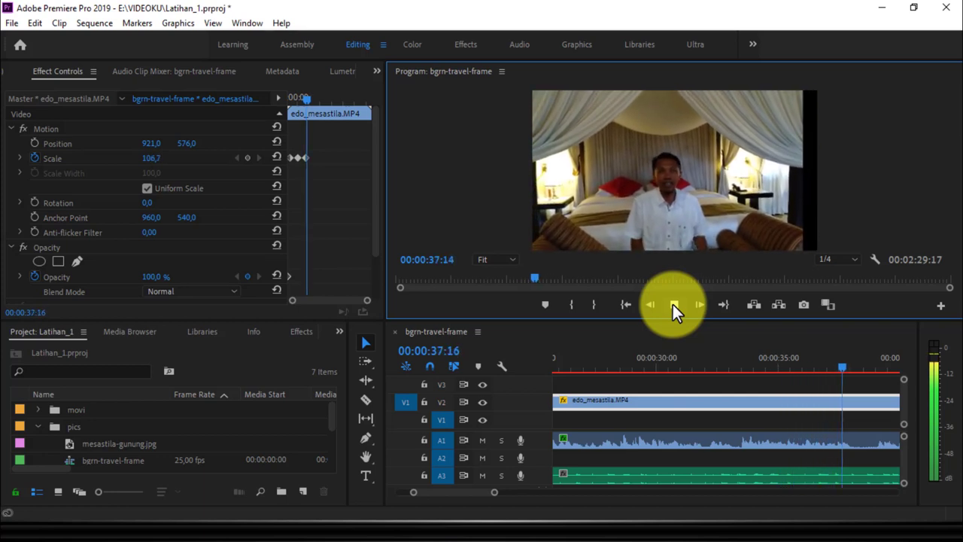
{"action": "left_click", "coordinate": [673, 304]}
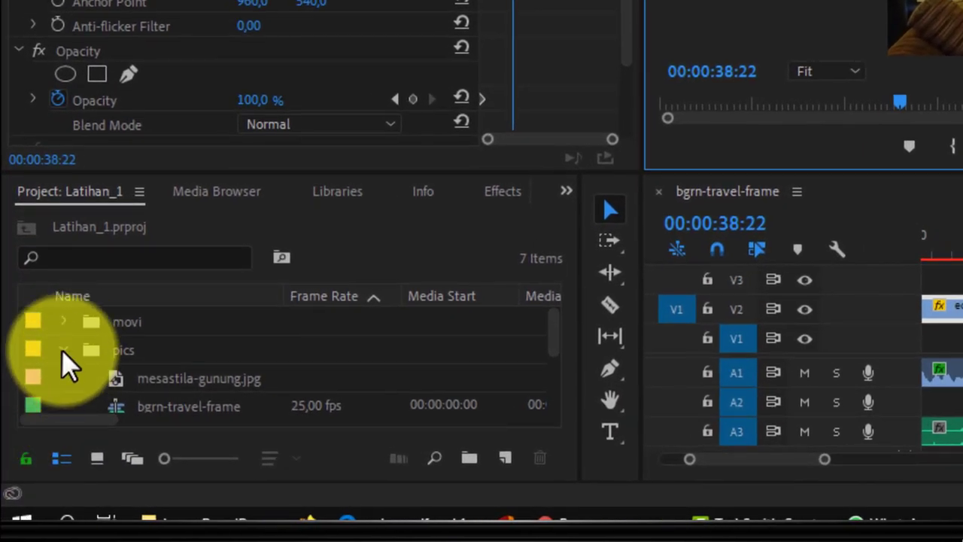
Step: Collapse the pics bin, expand the movi bin, and bring up the Import dialog from it
{"action": "left_click", "coordinate": [61, 350]}
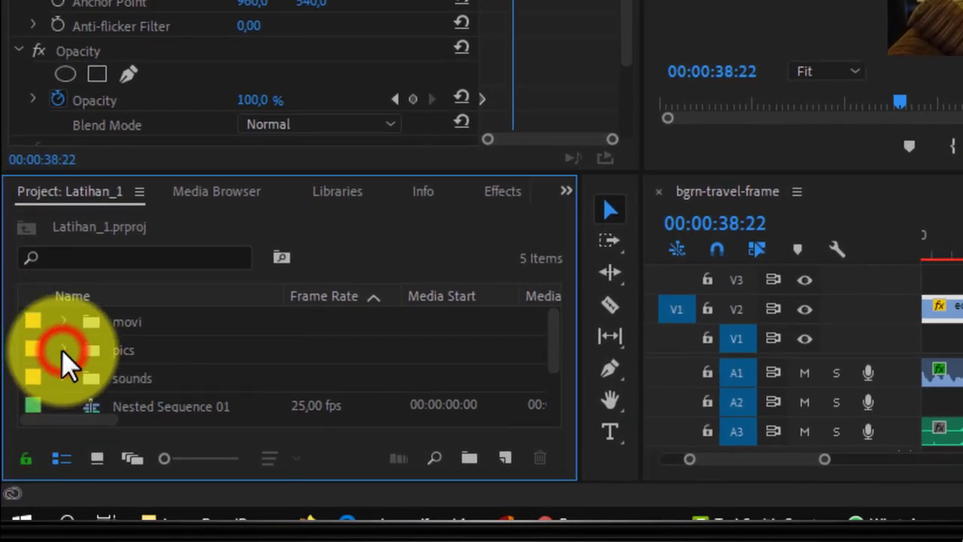
{"action": "left_click", "coordinate": [62, 321]}
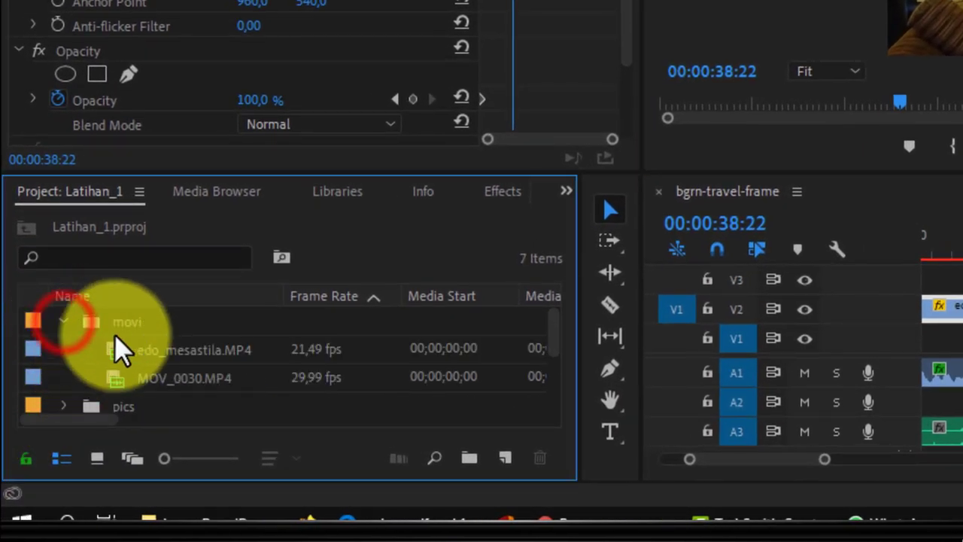
{"action": "left_click", "coordinate": [141, 321]}
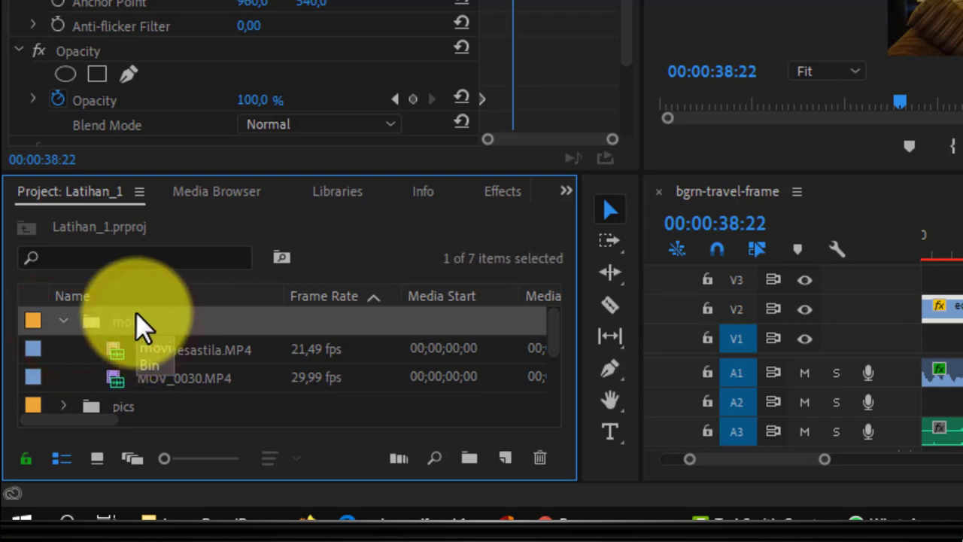
{"action": "right_click", "coordinate": [145, 319]}
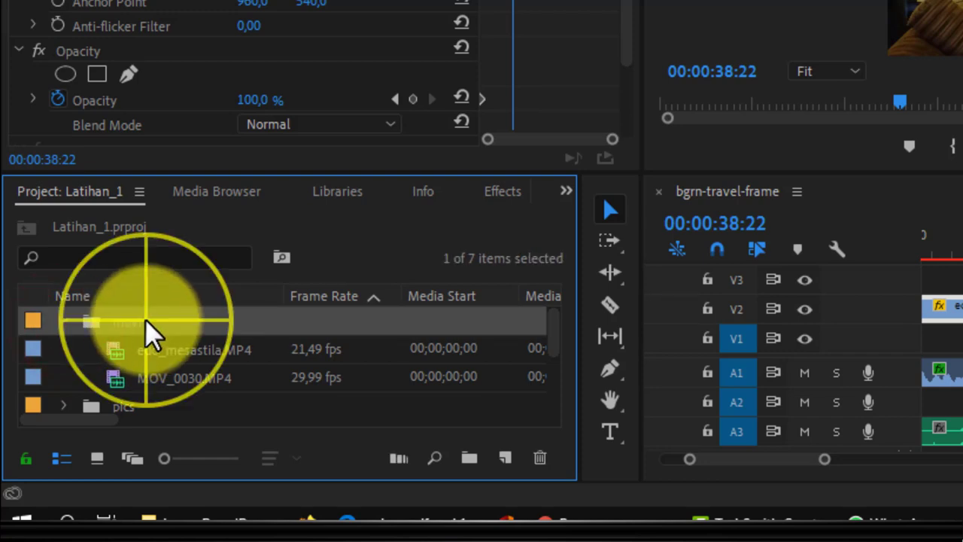
{"action": "left_click", "coordinate": [244, 96]}
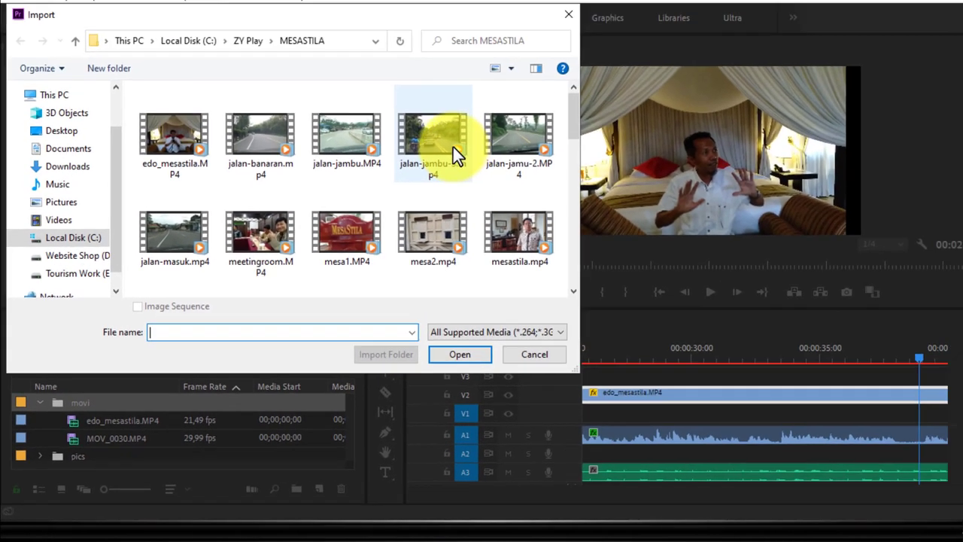
Step: Import the garden clip MOV_0036.MP4 from the MESASTILA folder into the movi bin
{"action": "left_click", "coordinate": [417, 160]}
{"action": "scroll", "coordinate": [419, 182], "scroll_direction": "down", "scroll_amount": 2}
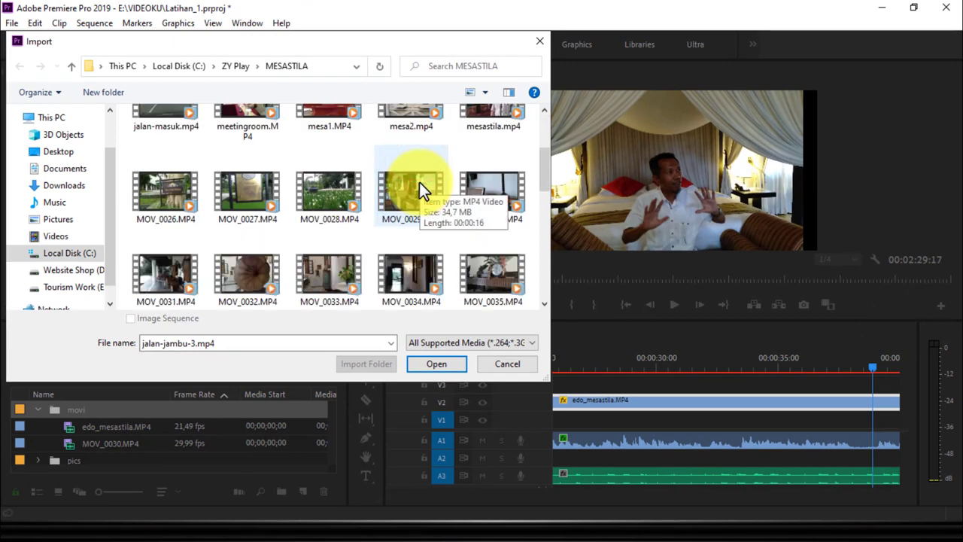
{"action": "left_click", "coordinate": [320, 192]}
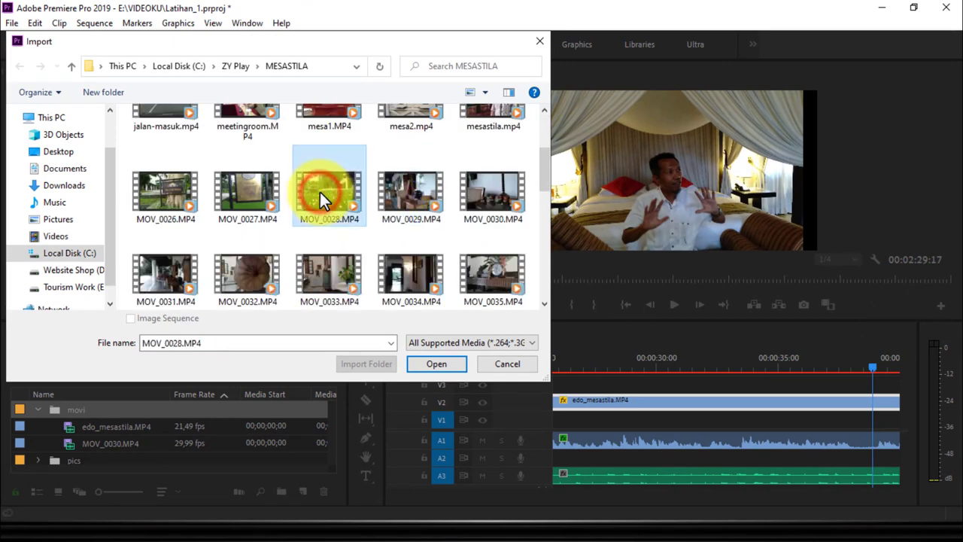
{"action": "scroll", "coordinate": [320, 192], "scroll_direction": "down", "scroll_amount": 2}
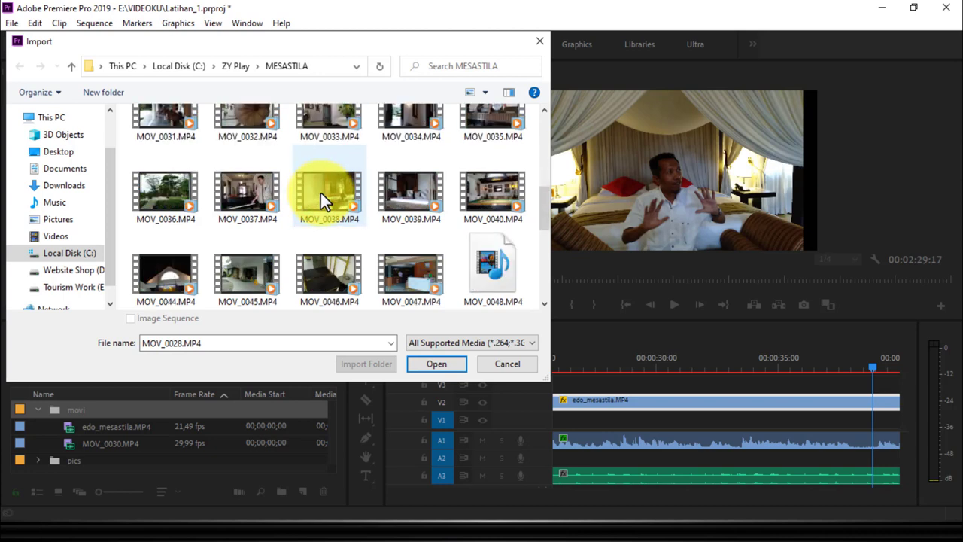
{"action": "left_click", "coordinate": [157, 196]}
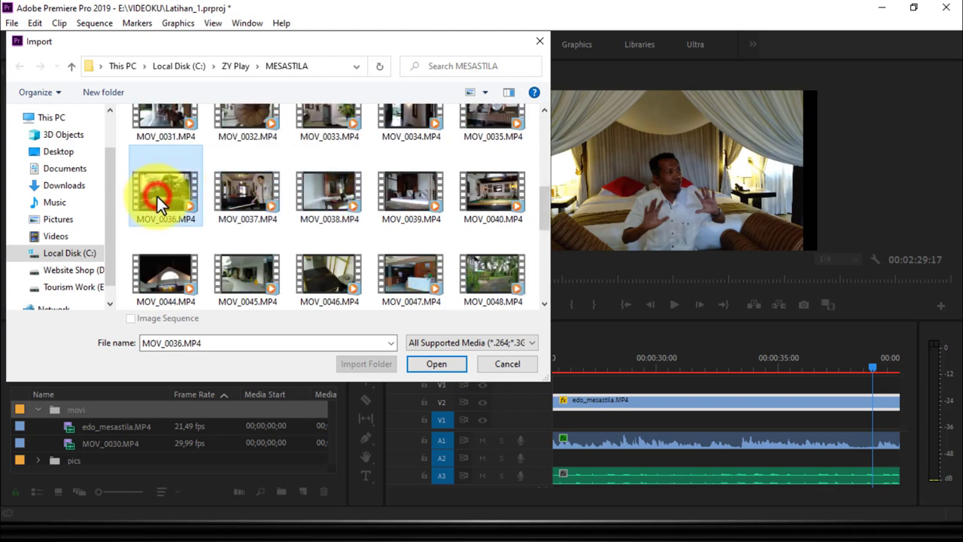
{"action": "left_click", "coordinate": [447, 366]}
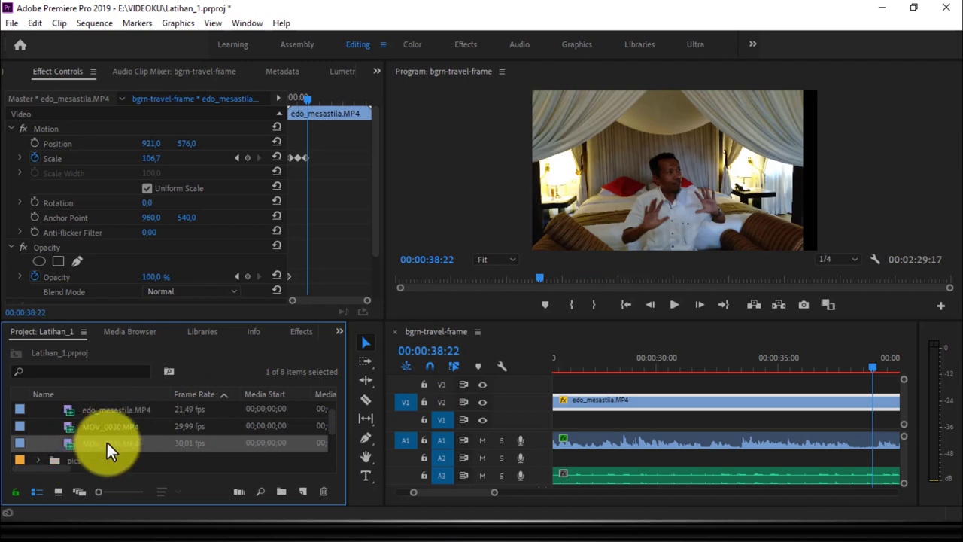
Step: Drag MOV_0036.MP4 from the movi bin toward the sequence
{"action": "left_click", "coordinate": [456, 491]}
{"action": "left_click_drag", "start_coordinate": [456, 491], "coordinate": [462, 494]}
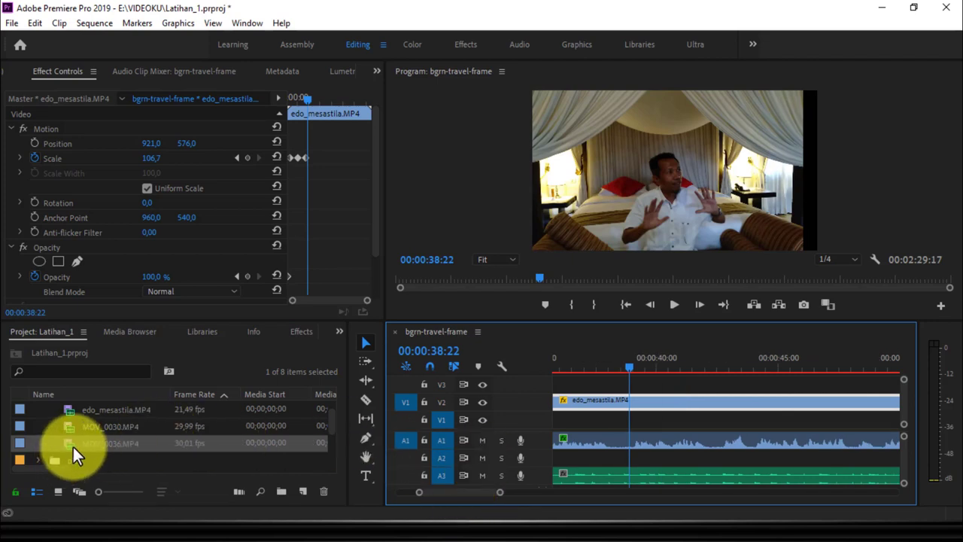
{"action": "mouse_move", "coordinate": [72, 444]}
{"action": "left_mouse_down"}
{"action": "mouse_move", "coordinate": [485, 435]}
{"action": "mouse_move", "coordinate": [638, 389]}
{"action": "left_mouse_up"}
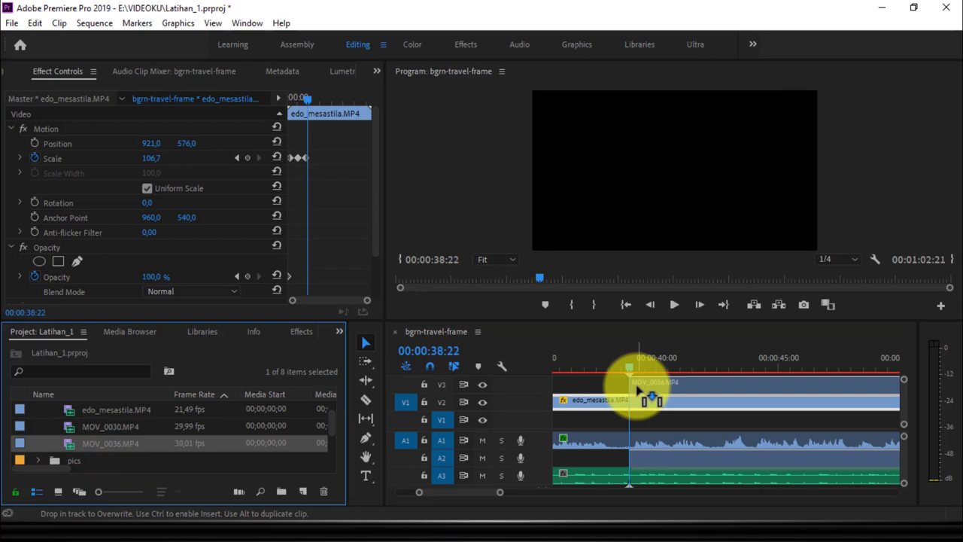
Step: Place MOV_0036.MP4 on V3 at 00:00:38:22 and unlink its video from its audio
{"action": "left_click_drag", "start_coordinate": [638, 389], "coordinate": [639, 389]}
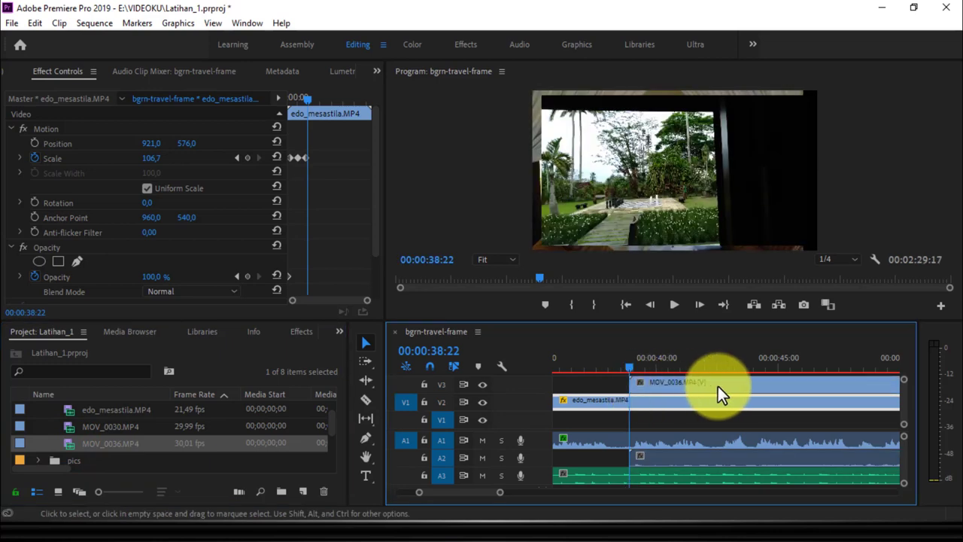
{"action": "left_click", "coordinate": [674, 458]}
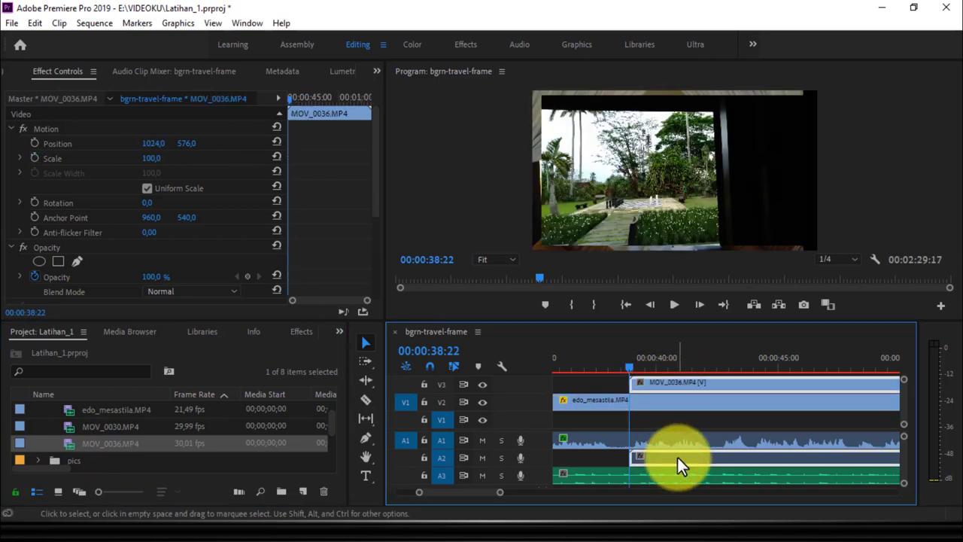
{"action": "right_click", "coordinate": [677, 457]}
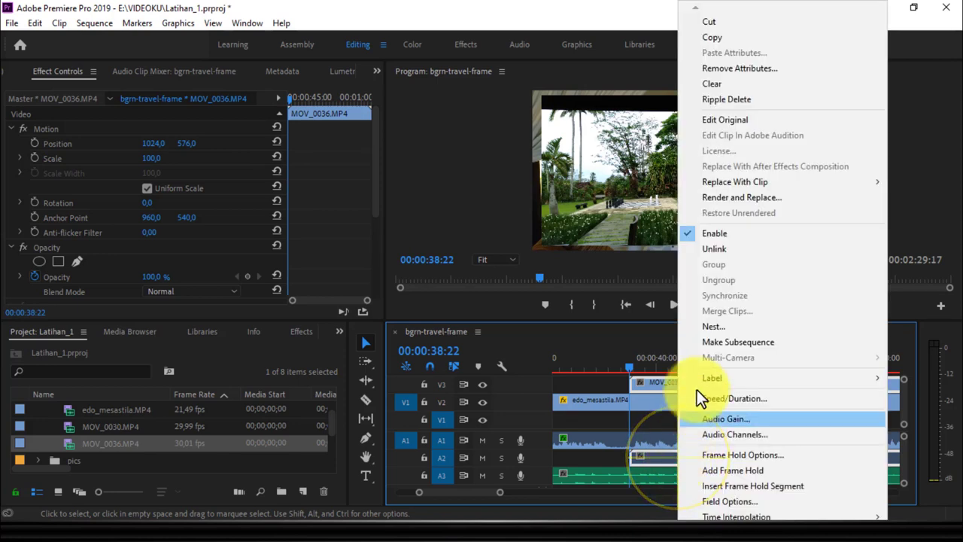
{"action": "left_click", "coordinate": [714, 251]}
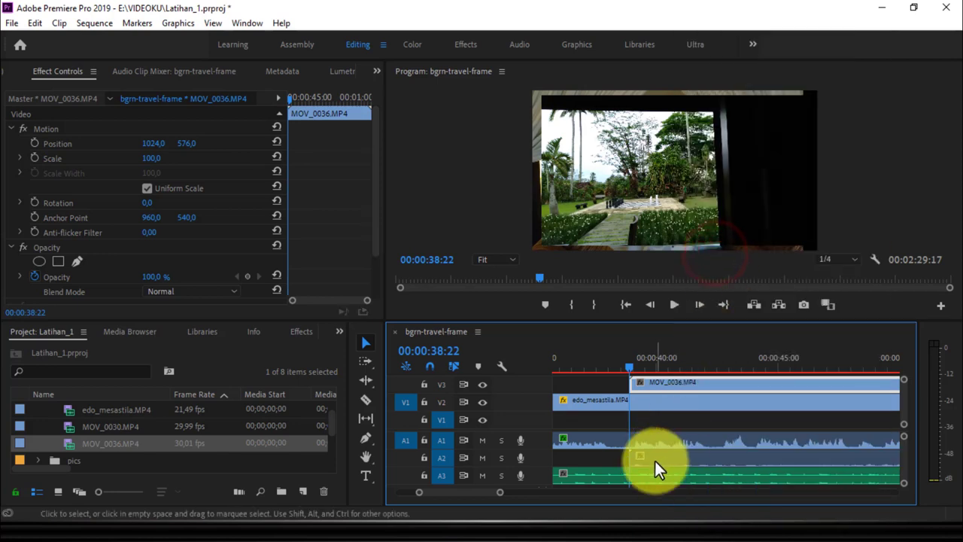
{"action": "left_click", "coordinate": [654, 461]}
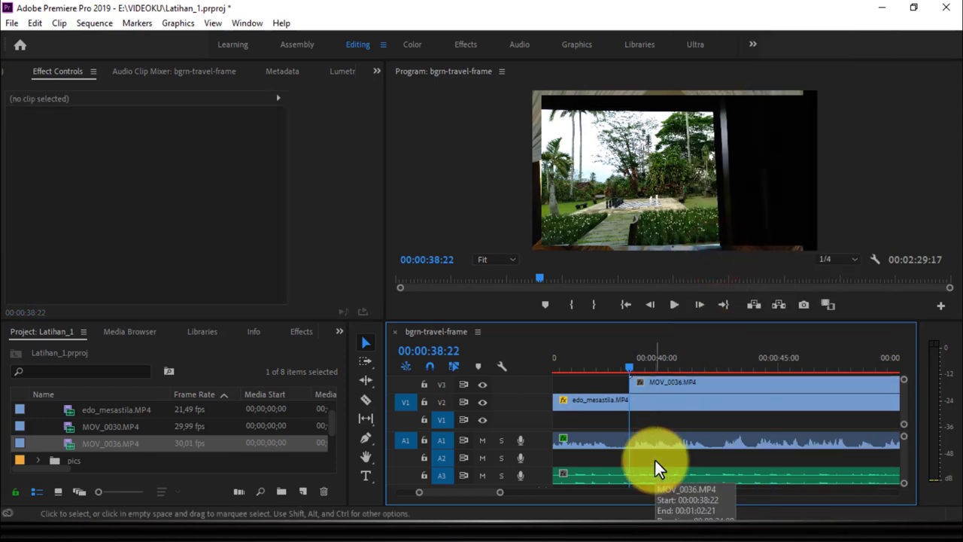
{"action": "left_click", "coordinate": [662, 440]}
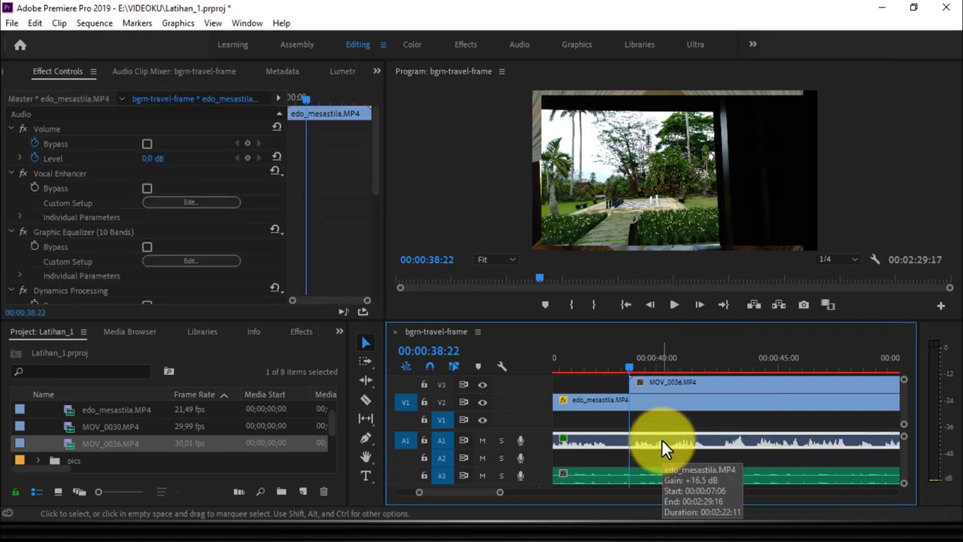
Step: Set the garden clip on V3 to frame size, scaling it to 106,7
{"action": "left_click", "coordinate": [662, 384]}
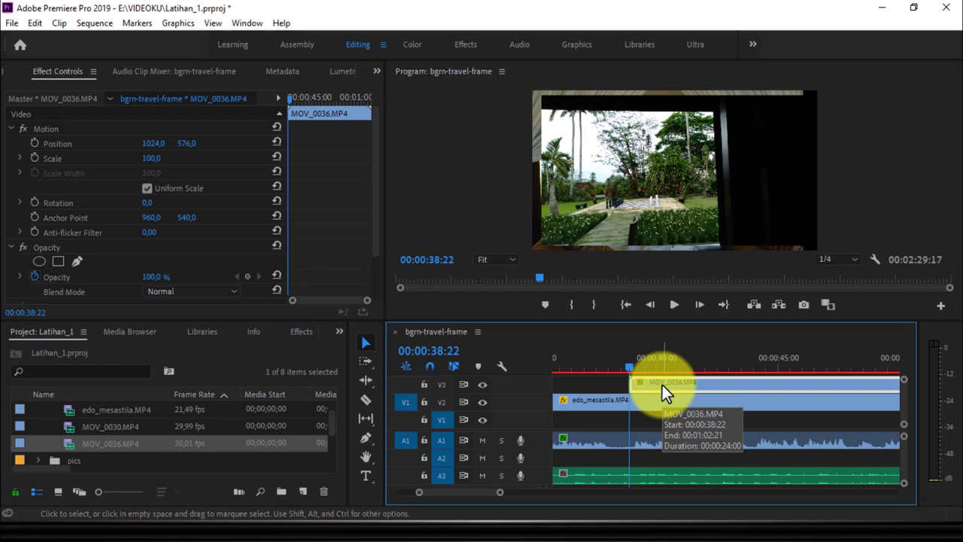
{"action": "right_click", "coordinate": [662, 385]}
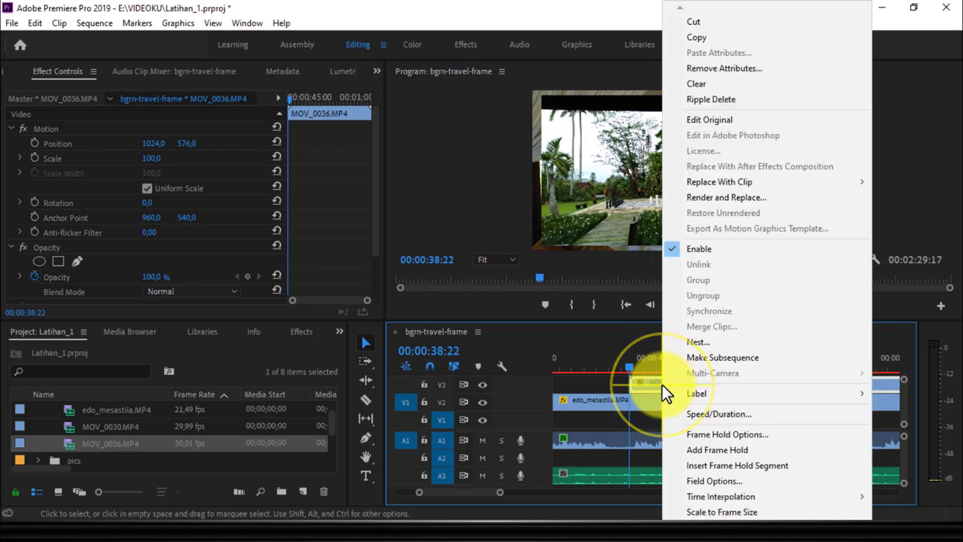
{"action": "scroll", "coordinate": [670, 511], "scroll_direction": "down", "scroll_amount": 1}
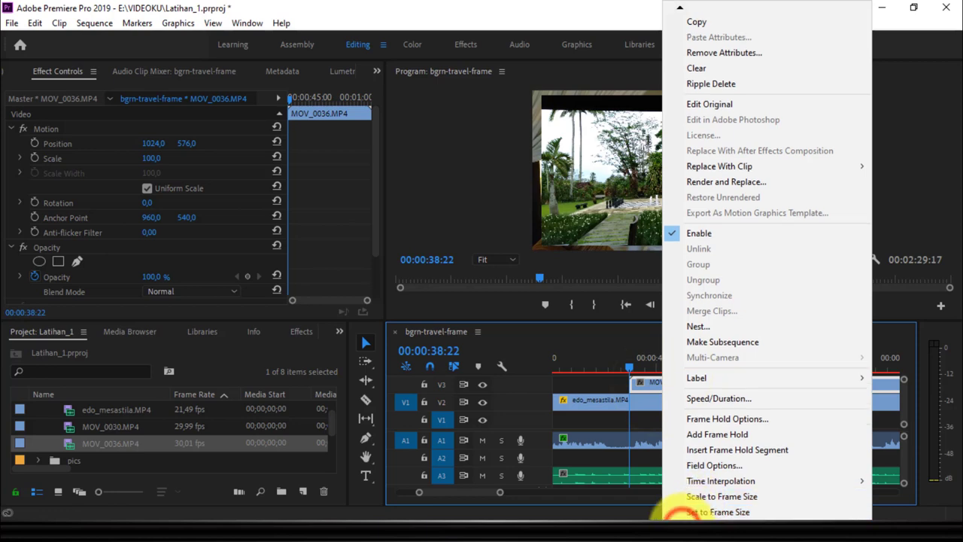
{"action": "left_click", "coordinate": [729, 513]}
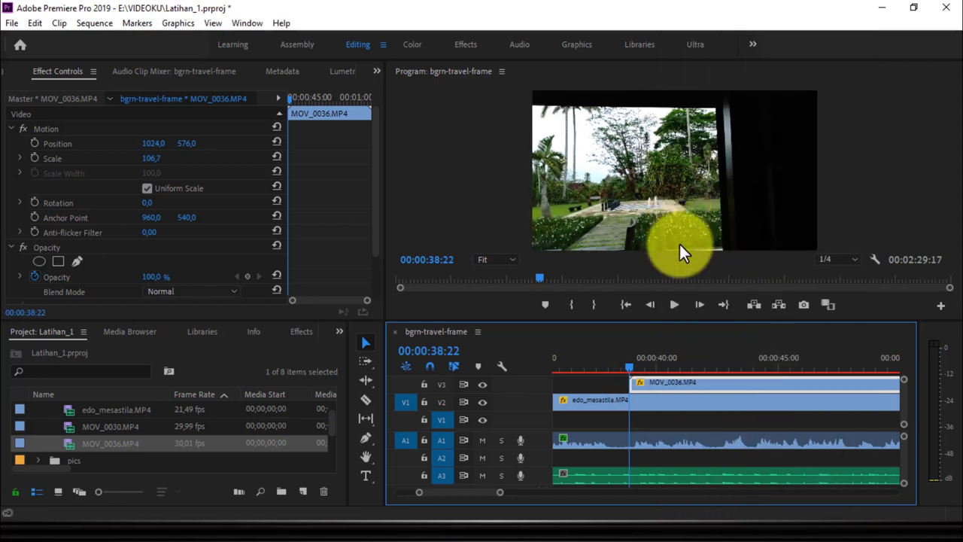
Step: Scrub the garden clip on V3 to 00:00:46:07 and split it there with Ctrl+K
{"action": "left_click", "coordinate": [629, 365]}
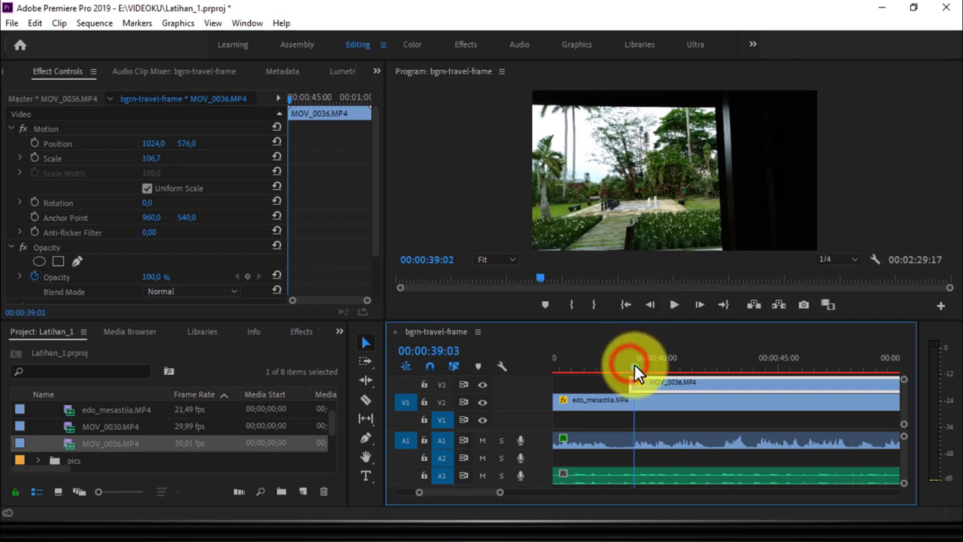
{"action": "mouse_move", "coordinate": [629, 364]}
{"action": "left_mouse_down"}
{"action": "mouse_move", "coordinate": [654, 373]}
{"action": "mouse_move", "coordinate": [810, 365]}
{"action": "left_mouse_up"}
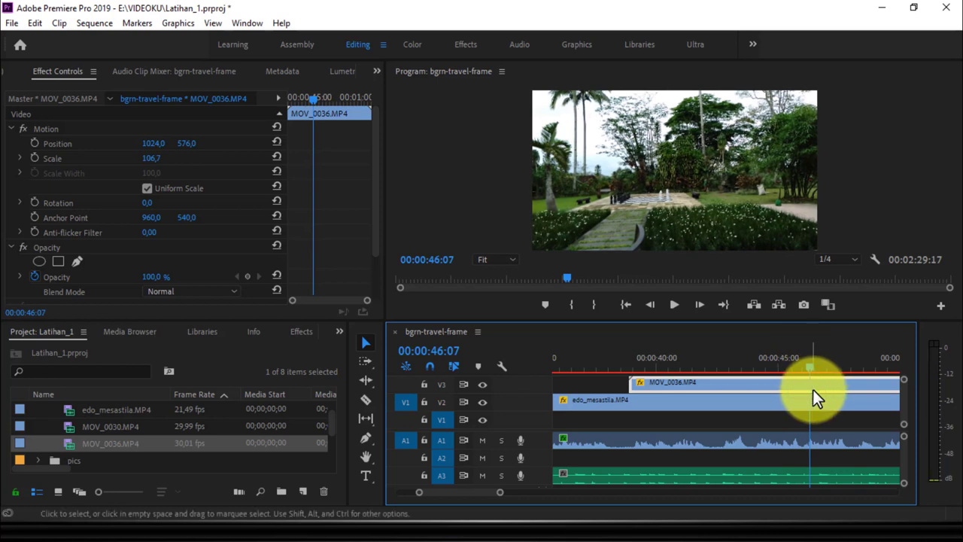
{"action": "left_click", "coordinate": [819, 386]}
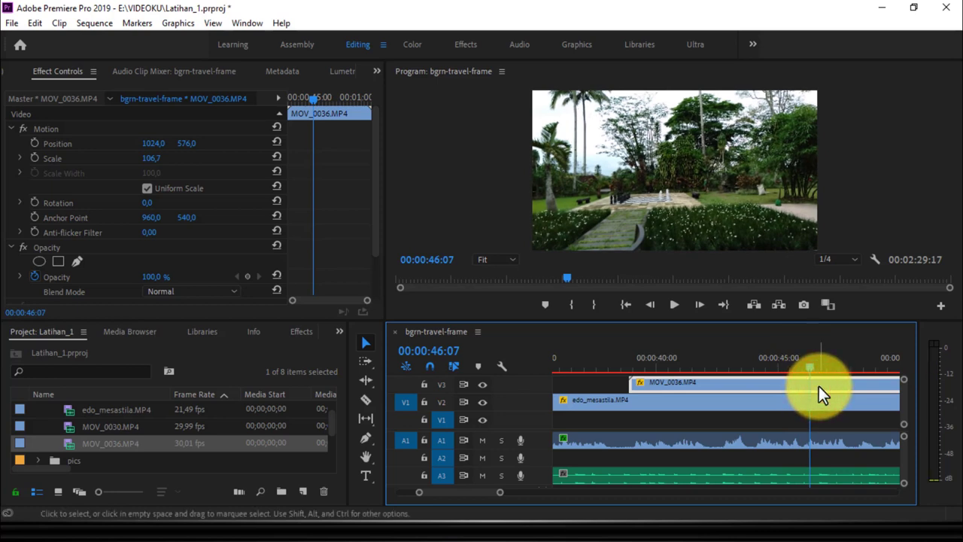
{"action": "key", "text": "ctrl+k"}
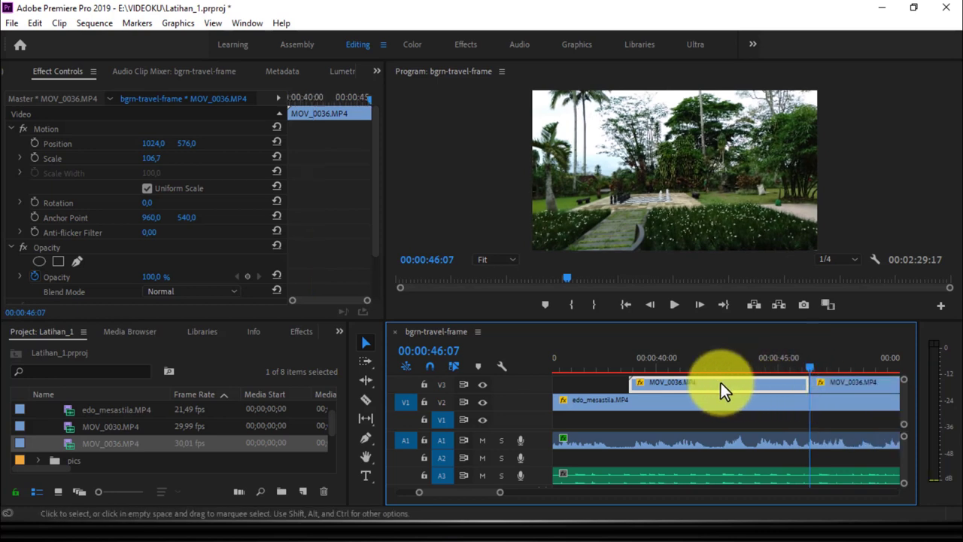
Step: Delete the first garden piece and slide the remaining piece left to start at 00:00:38:21
{"action": "left_click", "coordinate": [808, 362]}
{"action": "left_click_drag", "start_coordinate": [789, 362], "coordinate": [629, 362]}
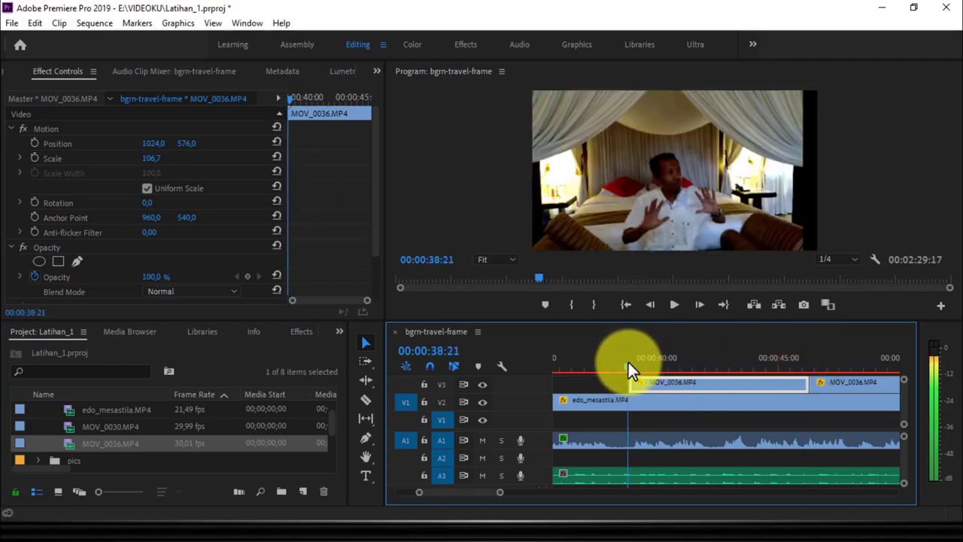
{"action": "left_click_drag", "start_coordinate": [628, 362], "coordinate": [630, 362]}
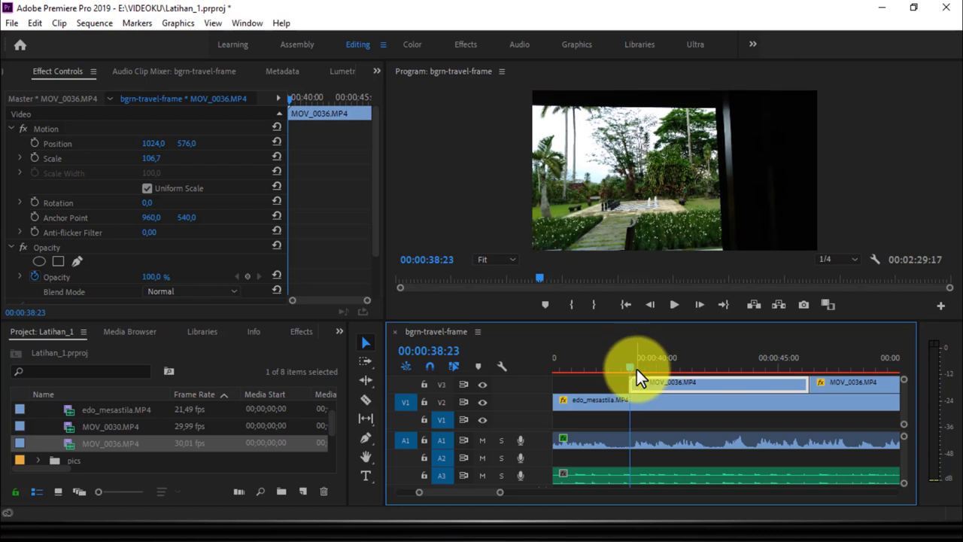
{"action": "left_click", "coordinate": [629, 365]}
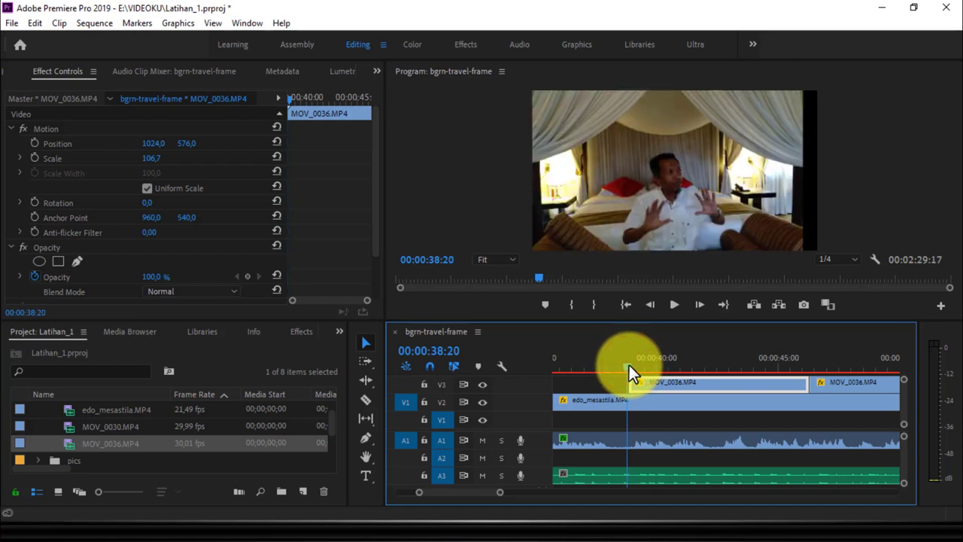
{"action": "key", "text": "Right"}
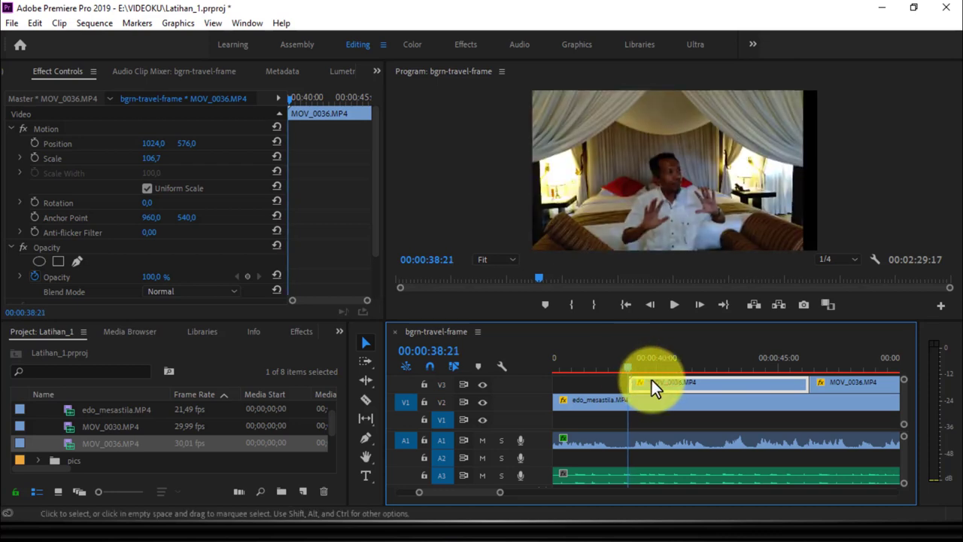
{"action": "left_click", "coordinate": [653, 381]}
{"action": "key", "text": "Delete"}
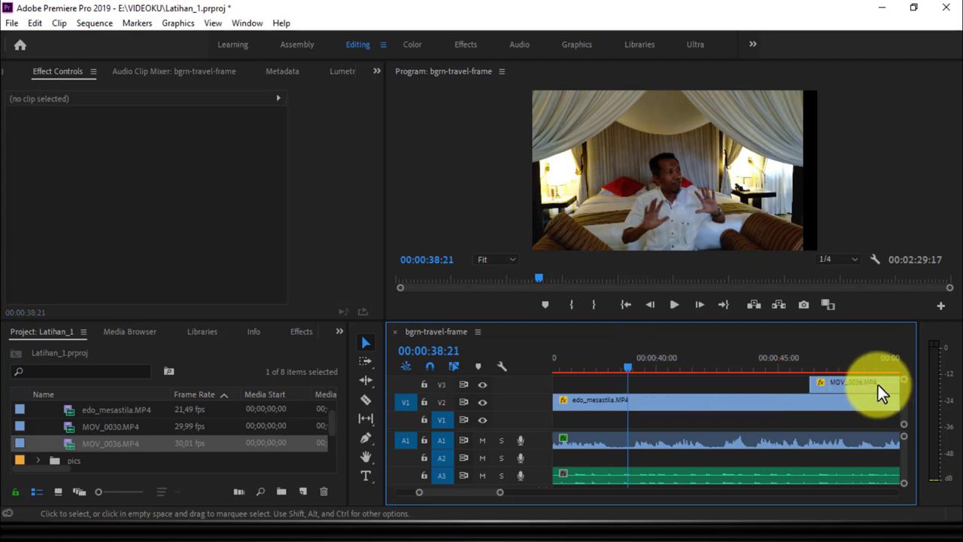
{"action": "left_click", "coordinate": [878, 384]}
{"action": "left_click_drag", "start_coordinate": [878, 385], "coordinate": [697, 385]}
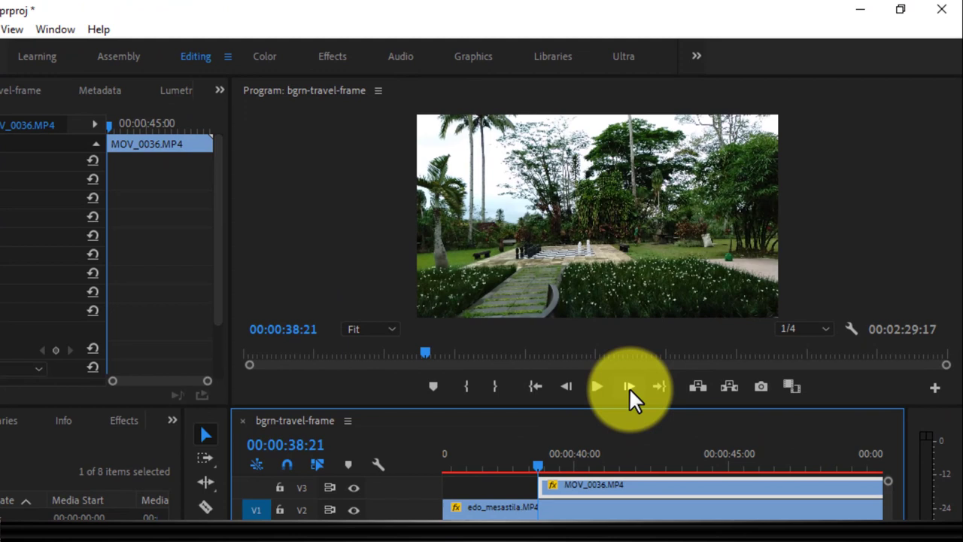
Step: Advance the preview a few frames and zoom the timeline in around 00:00:39:00
{"action": "left_click", "coordinate": [629, 387]}
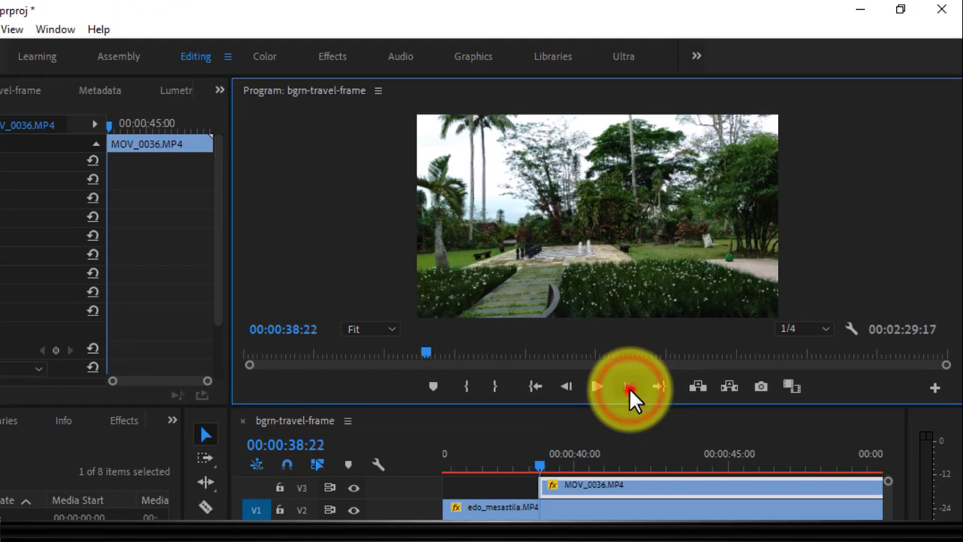
{"action": "left_click", "coordinate": [629, 387]}
{"action": "left_click", "coordinate": [629, 387]}
{"action": "left_click", "coordinate": [629, 388]}
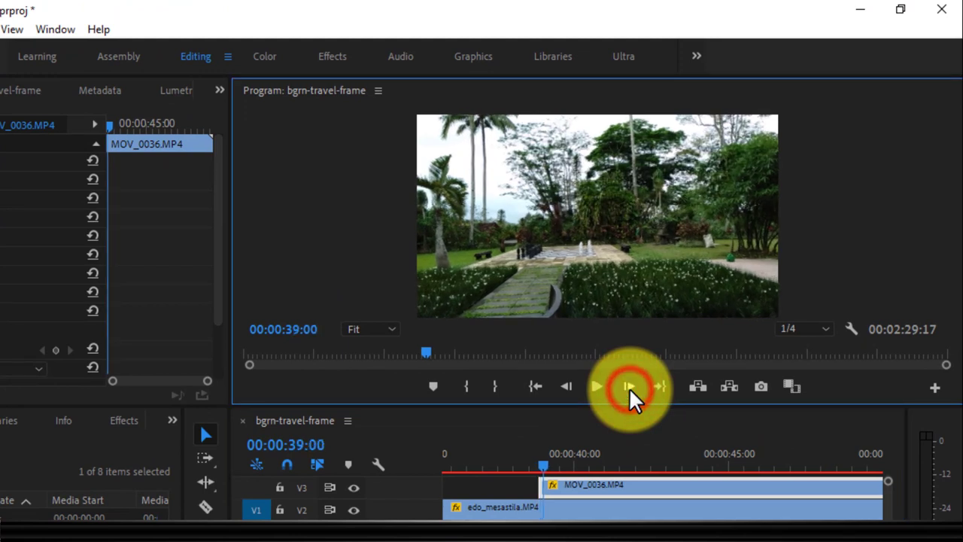
{"action": "key", "text": "shift+3"}
{"action": "key", "text": "equal"}
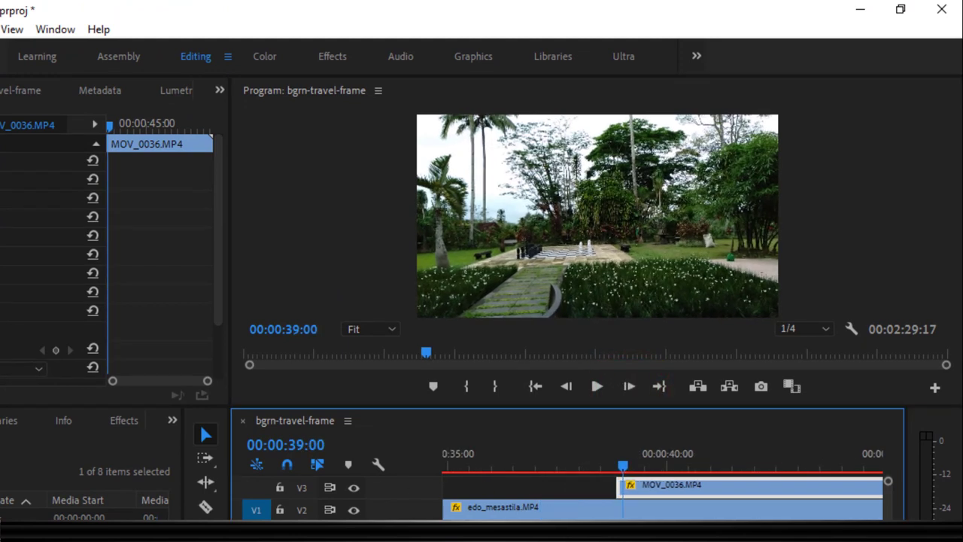
{"action": "key", "text": "equal"}
{"action": "key", "text": "equal"}
{"action": "key", "text": "equal"}
{"action": "key", "text": "equal"}
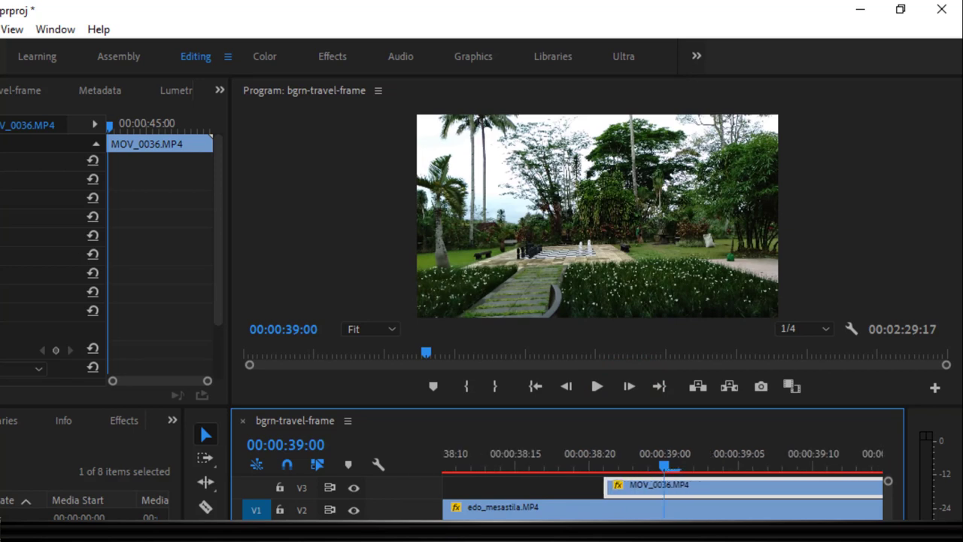
{"action": "key", "text": "equal"}
Step: Split MOV_0036 on V3 at 00:00:39:00 and select the short left piece
{"action": "left_click", "coordinate": [700, 486]}
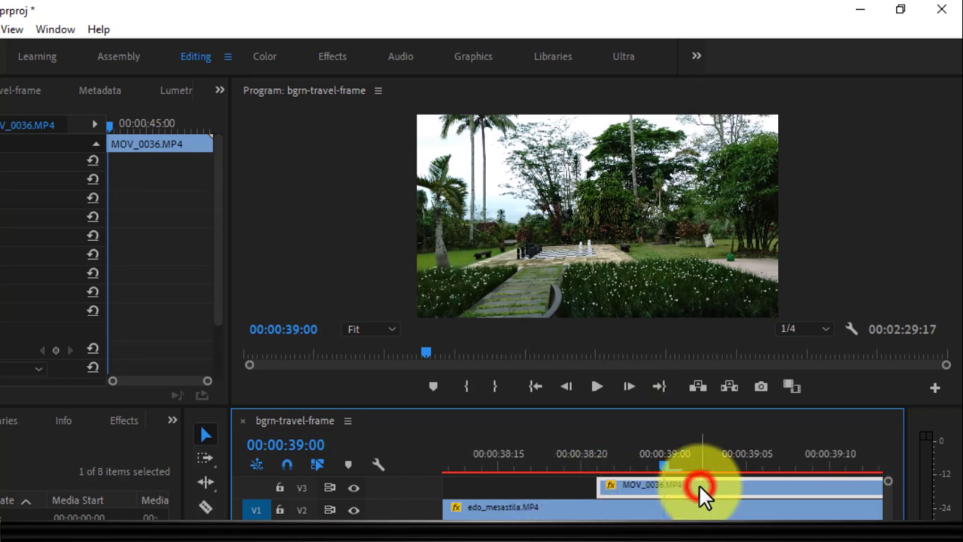
{"action": "left_click_drag", "start_coordinate": [699, 487], "coordinate": [695, 484]}
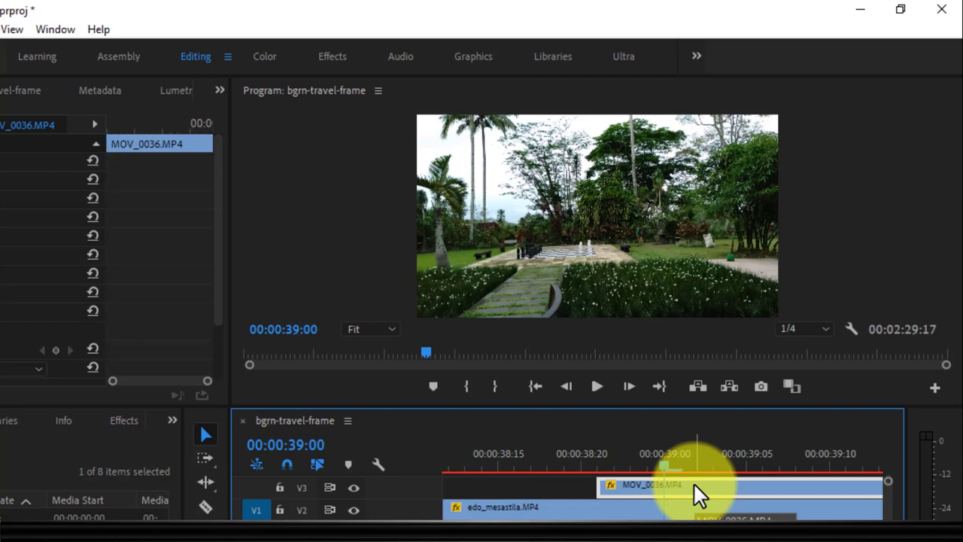
{"action": "key", "text": "ctrl+k"}
{"action": "left_click", "coordinate": [634, 487]}
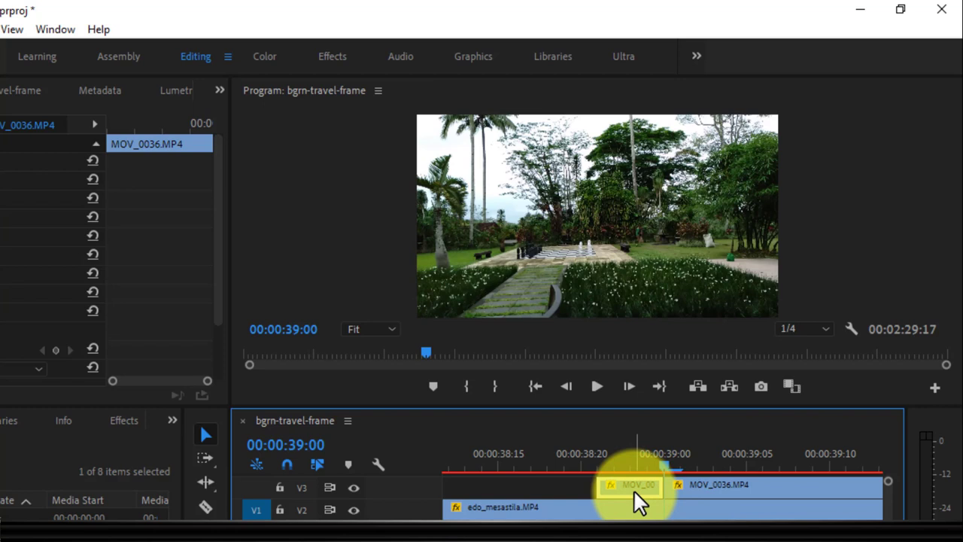
Step: Nest the short left MOV_0036 piece on V3 as Nested Sequence 03
{"action": "right_click", "coordinate": [634, 491]}
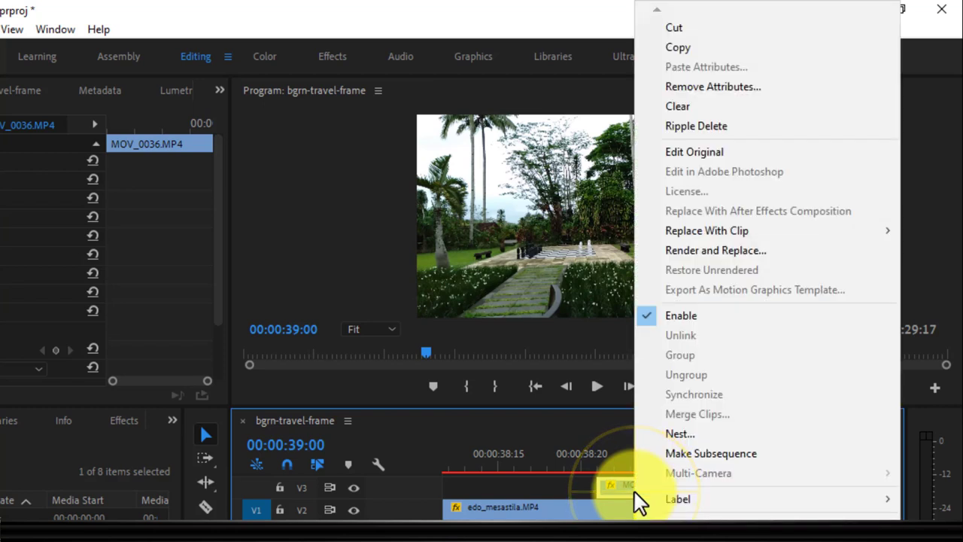
{"action": "left_click", "coordinate": [693, 434]}
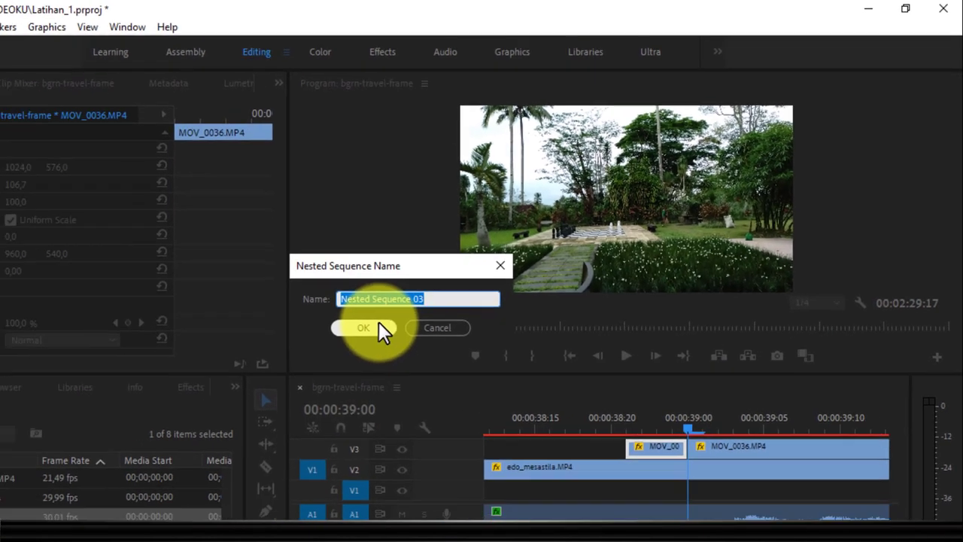
{"action": "left_click", "coordinate": [379, 326]}
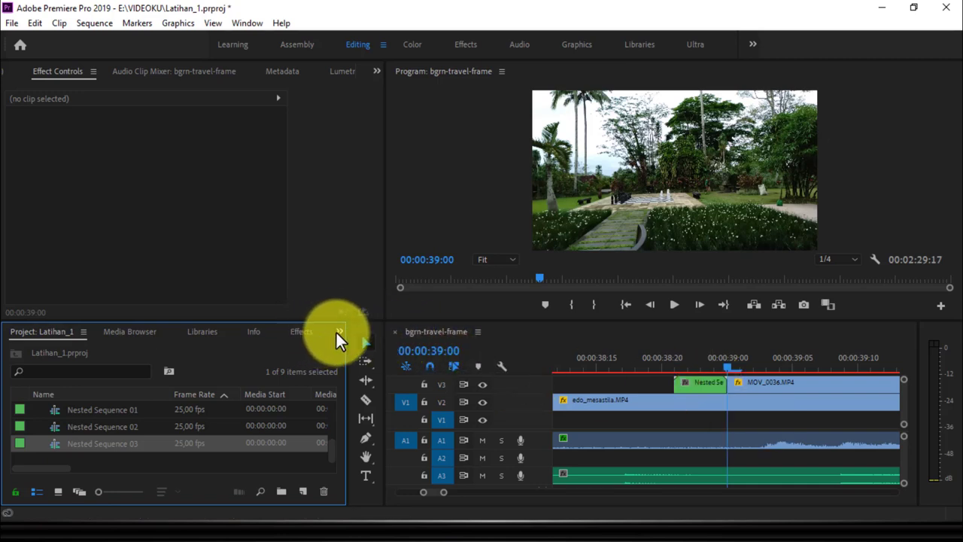
Step: Show the Effects panel and expand Presets and FILM CRUX Transitions Vol. 1
{"action": "left_click", "coordinate": [302, 331]}
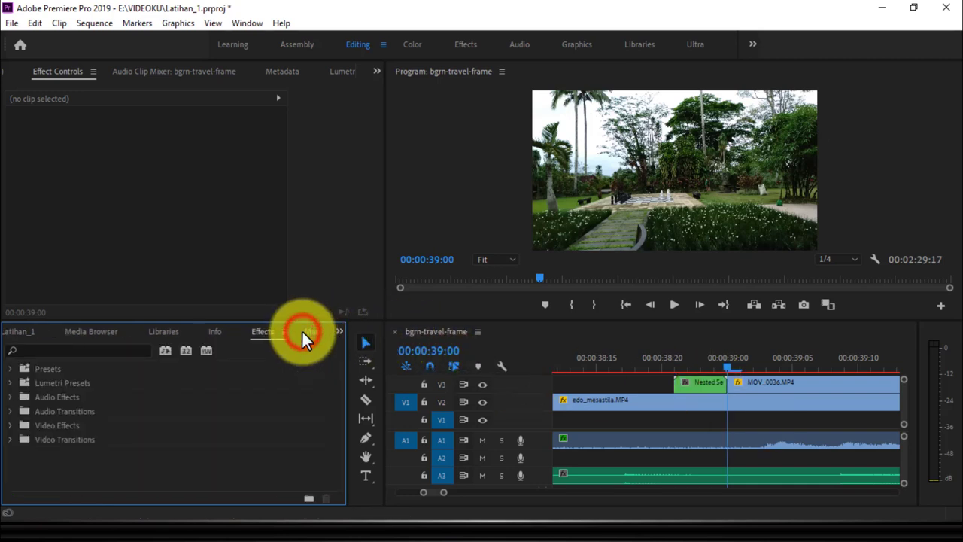
{"action": "left_click", "coordinate": [10, 369]}
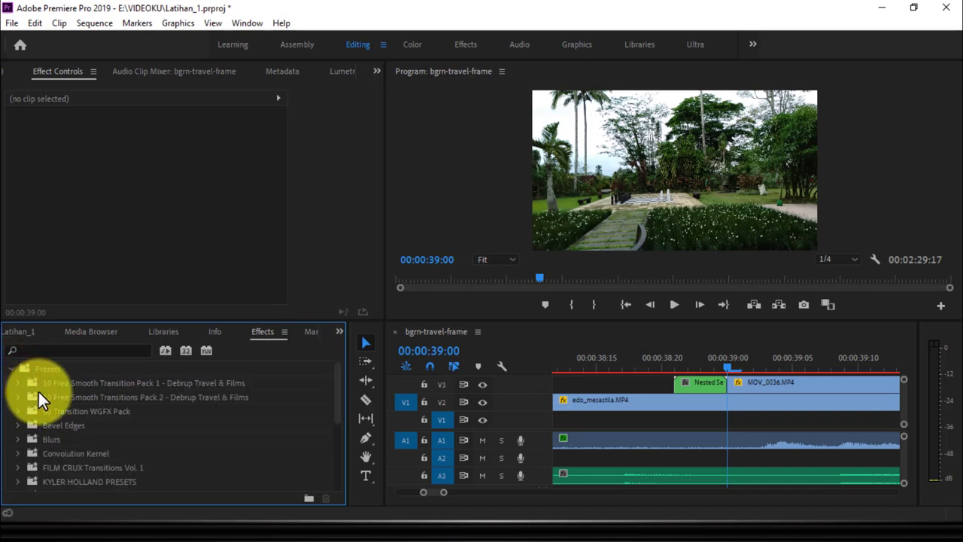
{"action": "left_click", "coordinate": [22, 468]}
{"action": "scroll", "coordinate": [86, 442], "scroll_direction": "down", "scroll_amount": 2}
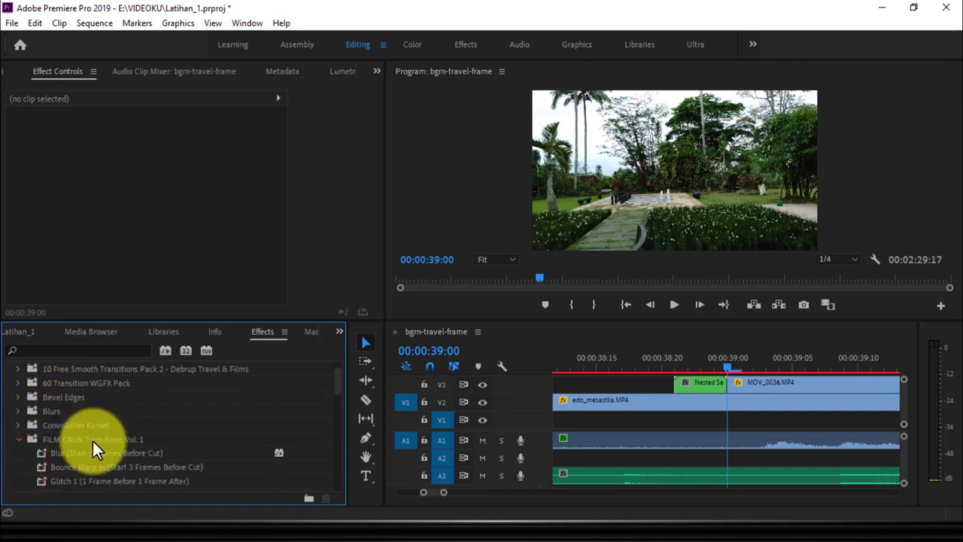
Step: Browse the FILM CRUX presets past Slide Right down to Warp Spin Clockwise
{"action": "left_click", "coordinate": [70, 453]}
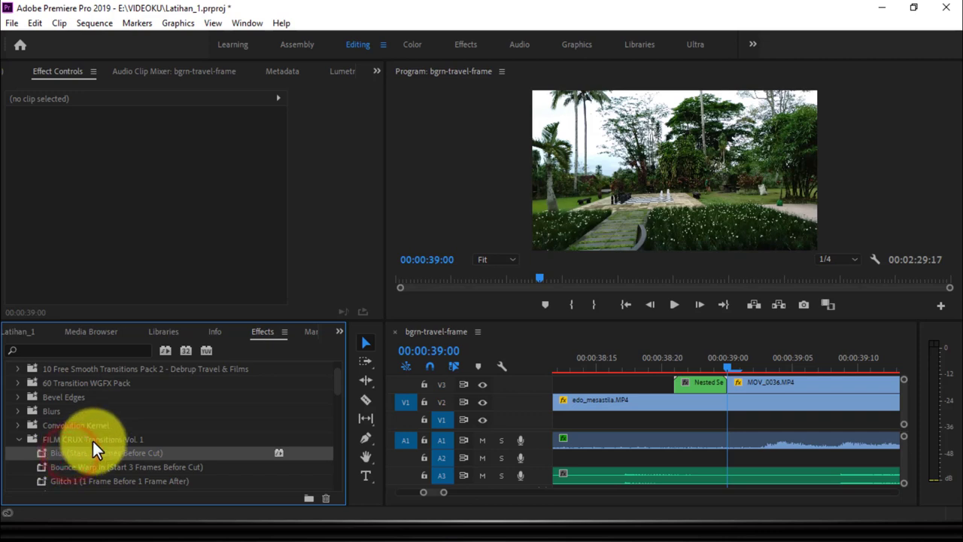
{"action": "left_click", "coordinate": [58, 467]}
{"action": "scroll", "coordinate": [76, 457], "scroll_direction": "down", "scroll_amount": 3}
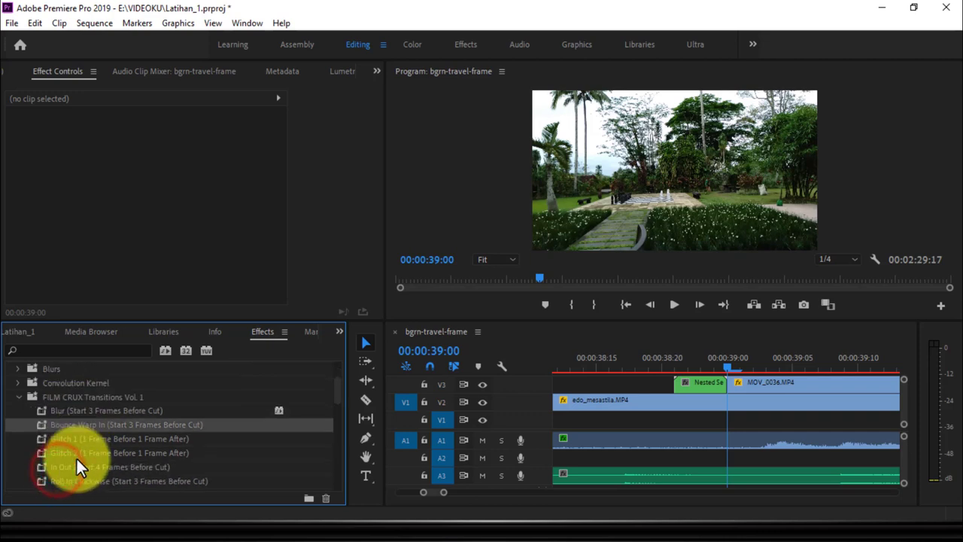
{"action": "left_click", "coordinate": [58, 468]}
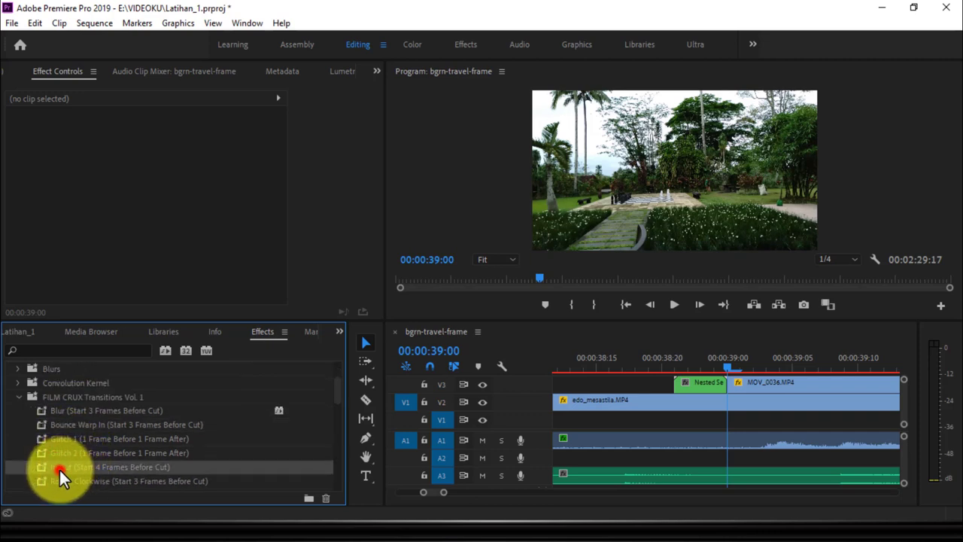
{"action": "scroll", "coordinate": [66, 460], "scroll_direction": "down", "scroll_amount": 3}
{"action": "scroll", "coordinate": [79, 436], "scroll_direction": "down", "scroll_amount": 3}
{"action": "scroll", "coordinate": [67, 452], "scroll_direction": "down", "scroll_amount": 1}
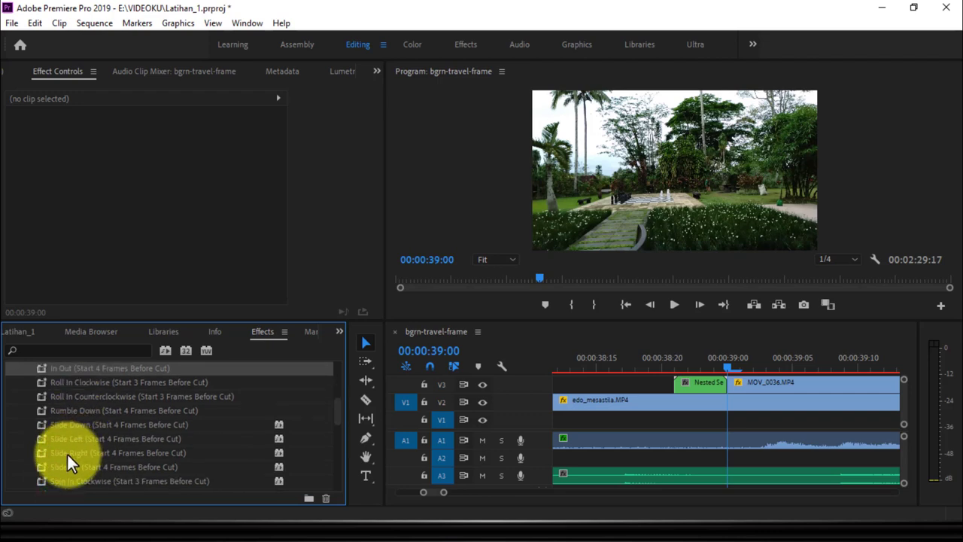
{"action": "left_click", "coordinate": [58, 453]}
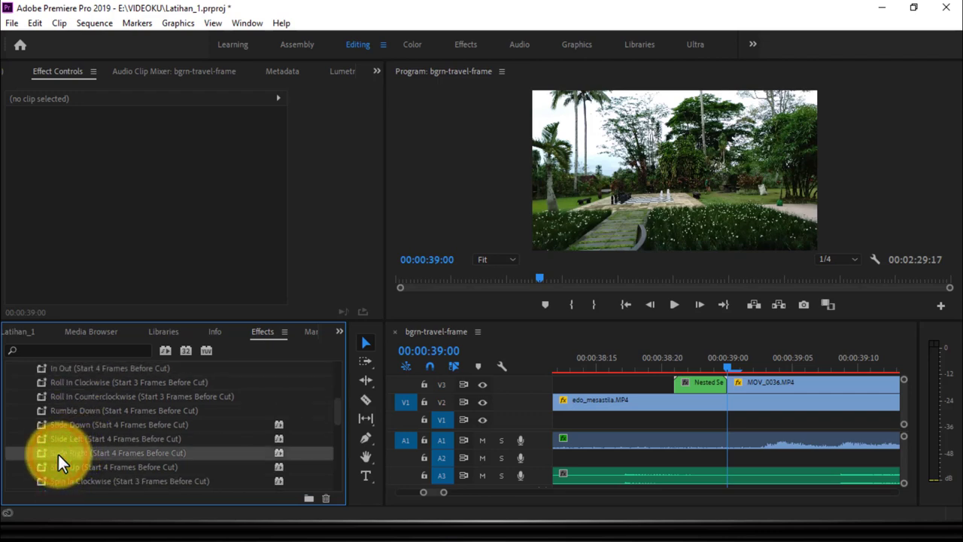
{"action": "scroll", "coordinate": [82, 433], "scroll_direction": "down", "scroll_amount": 3}
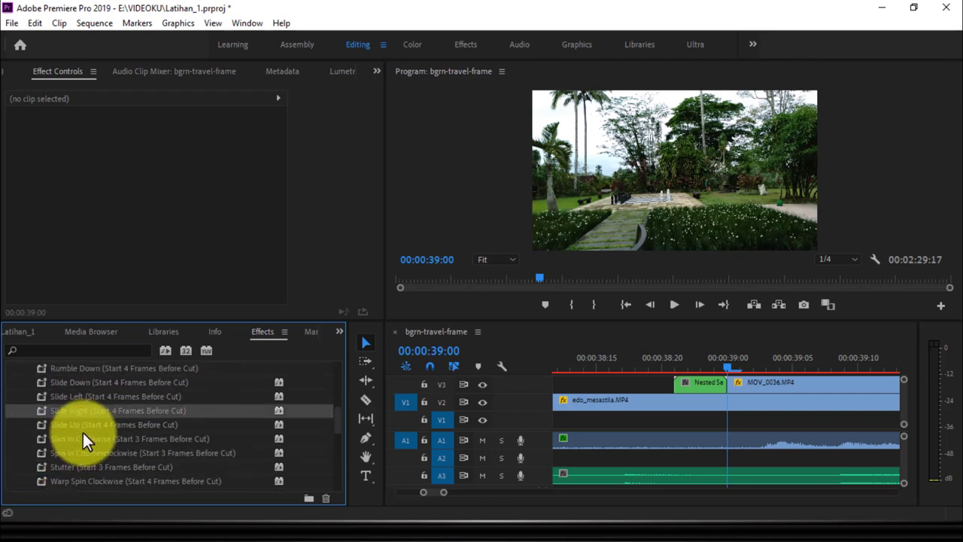
{"action": "left_click", "coordinate": [41, 480]}
{"action": "scroll", "coordinate": [97, 442], "scroll_direction": "down", "scroll_amount": 3}
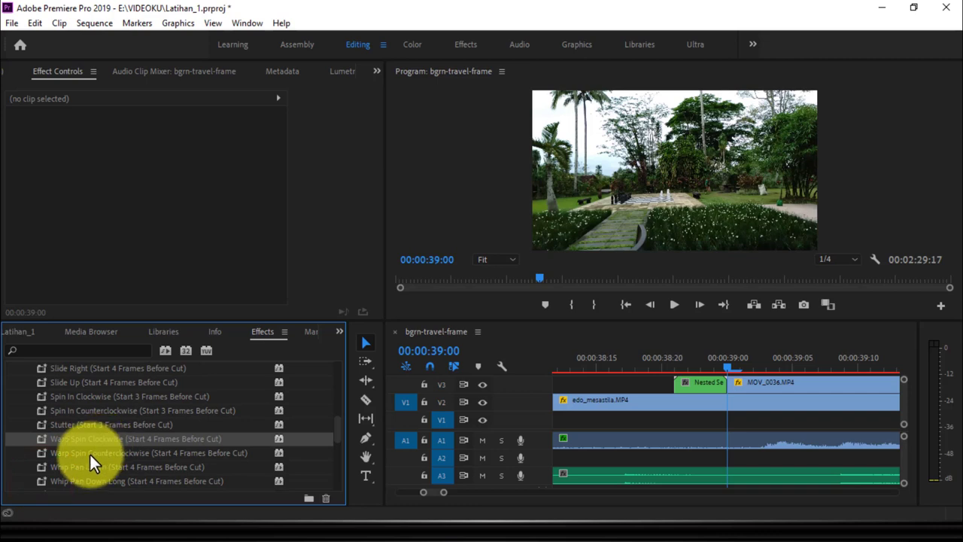
Step: Apply Warp Spin Clockwise to Nested Sequence 03 and preview the transition
{"action": "mouse_move", "coordinate": [43, 440]}
{"action": "left_mouse_down"}
{"action": "mouse_move", "coordinate": [465, 384]}
{"action": "mouse_move", "coordinate": [699, 384]}
{"action": "left_mouse_up"}
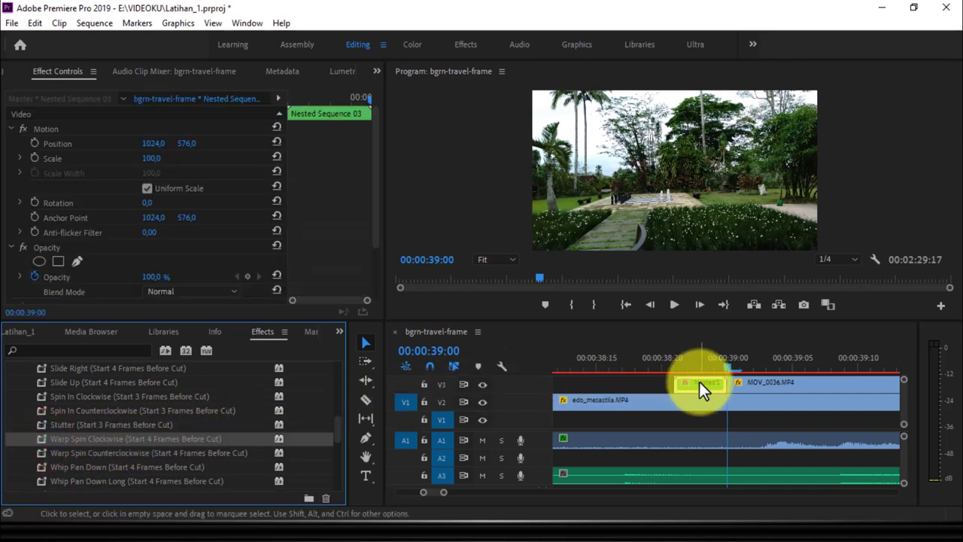
{"action": "left_click_drag", "start_coordinate": [727, 367], "coordinate": [660, 378]}
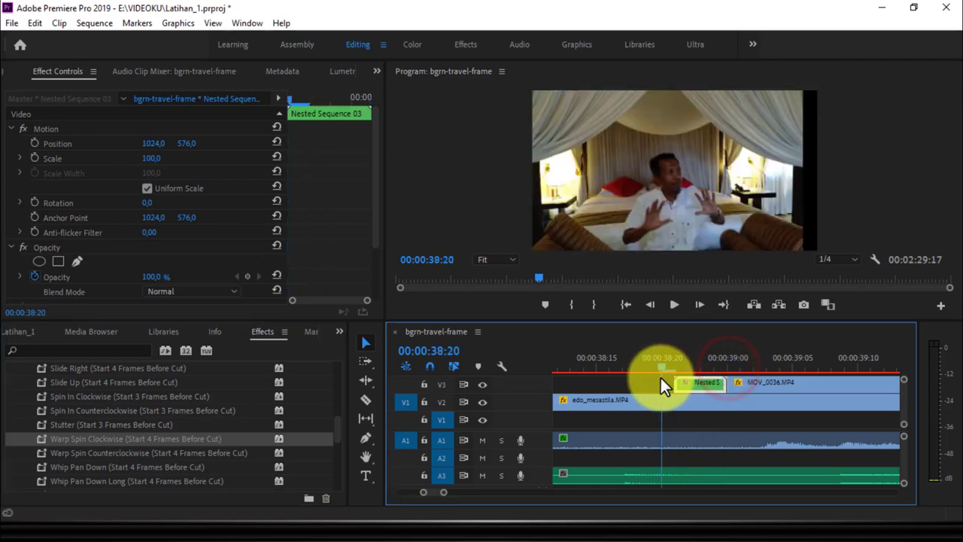
{"action": "left_click", "coordinate": [675, 305]}
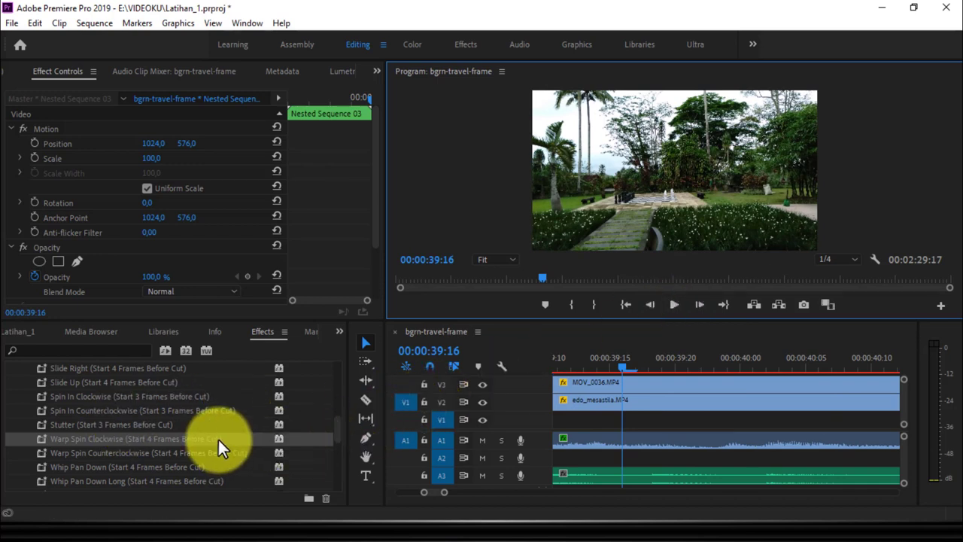
{"action": "left_click", "coordinate": [620, 367]}
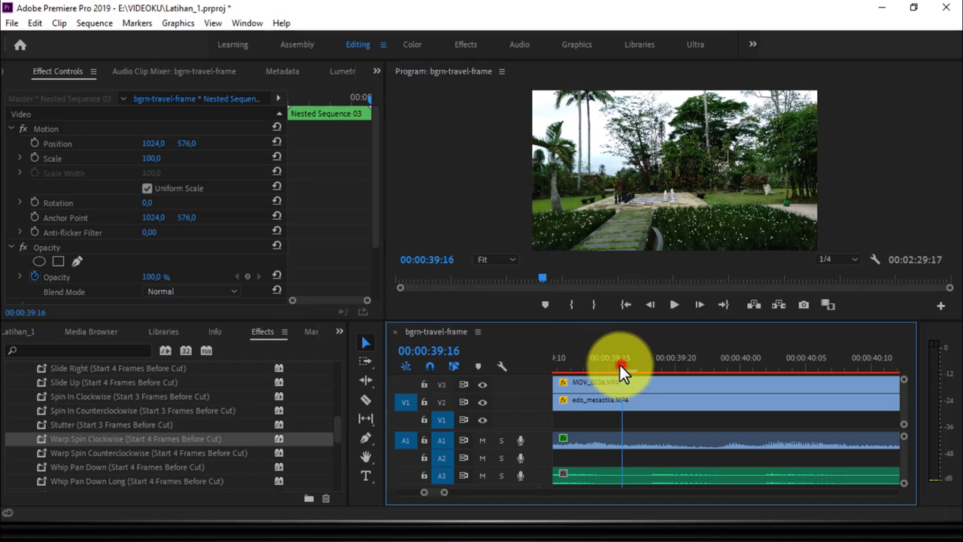
{"action": "left_click_drag", "start_coordinate": [619, 365], "coordinate": [622, 364]}
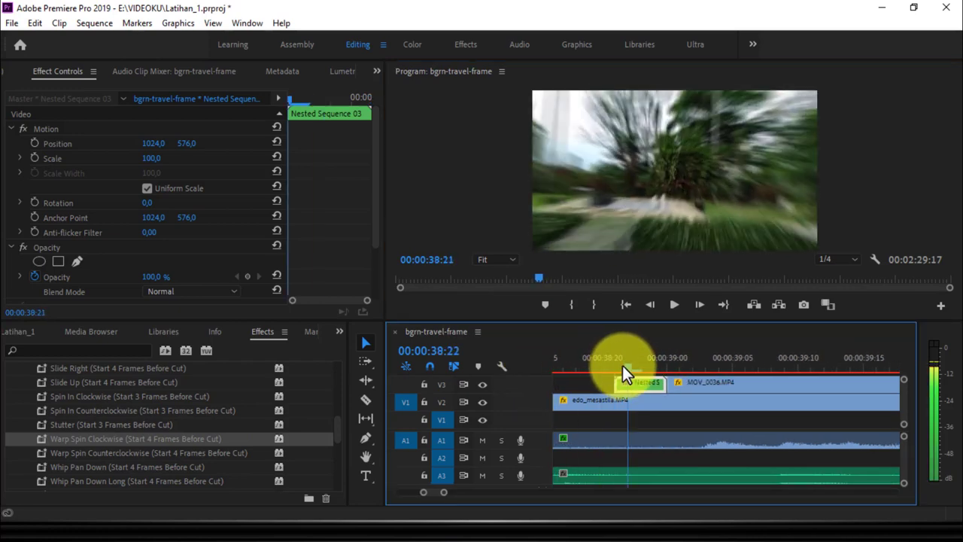
Step: Undo Warp Spin Clockwise and apply the Slide Right preset to the nested clip instead
{"action": "left_click", "coordinate": [43, 26]}
{"action": "left_click", "coordinate": [41, 37]}
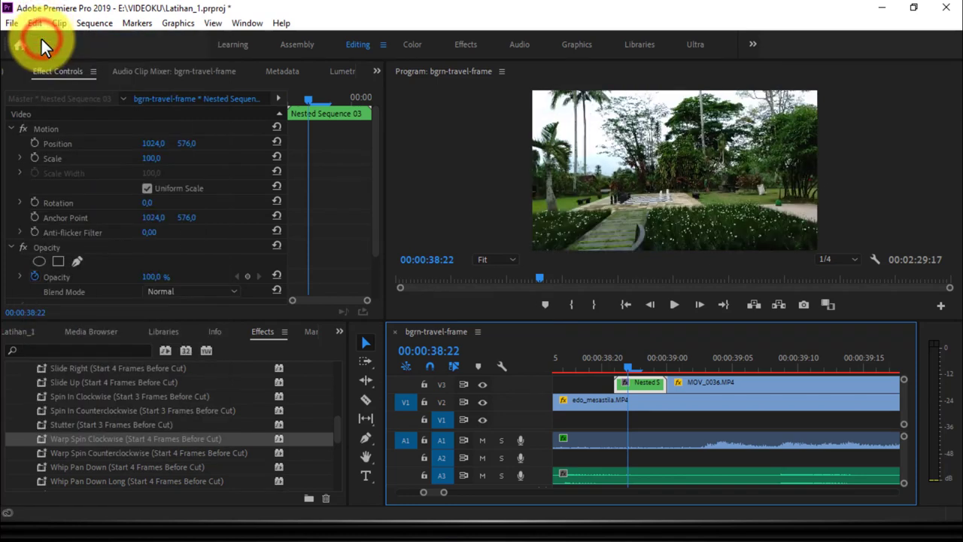
{"action": "left_click", "coordinate": [45, 383]}
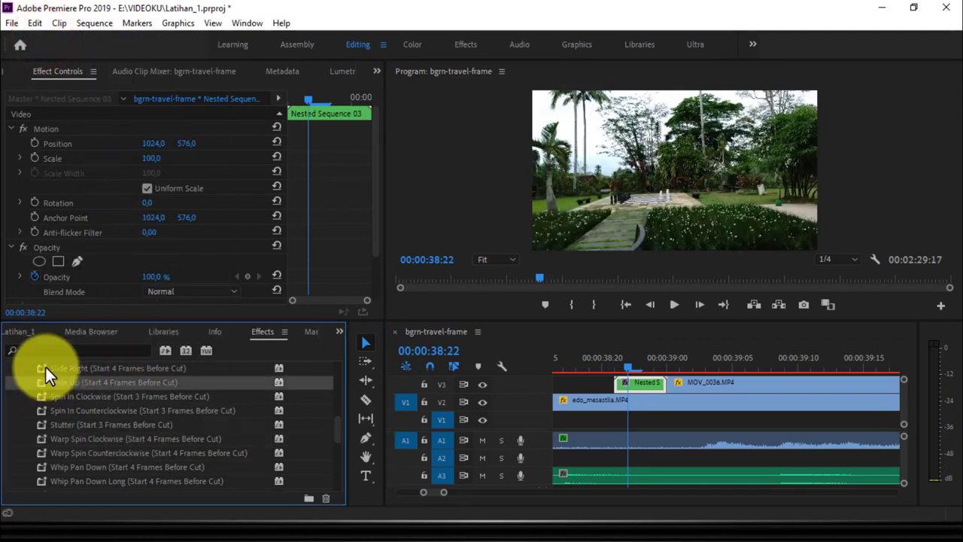
{"action": "left_click", "coordinate": [45, 368]}
{"action": "mouse_move", "coordinate": [39, 367]}
{"action": "left_mouse_down"}
{"action": "mouse_move", "coordinate": [638, 385]}
{"action": "mouse_move", "coordinate": [604, 367]}
{"action": "left_mouse_up"}
Step: Play back the Slide Right transition, stopping at 00:00:42:13, and select the leftover V3 piece
{"action": "left_click", "coordinate": [675, 302]}
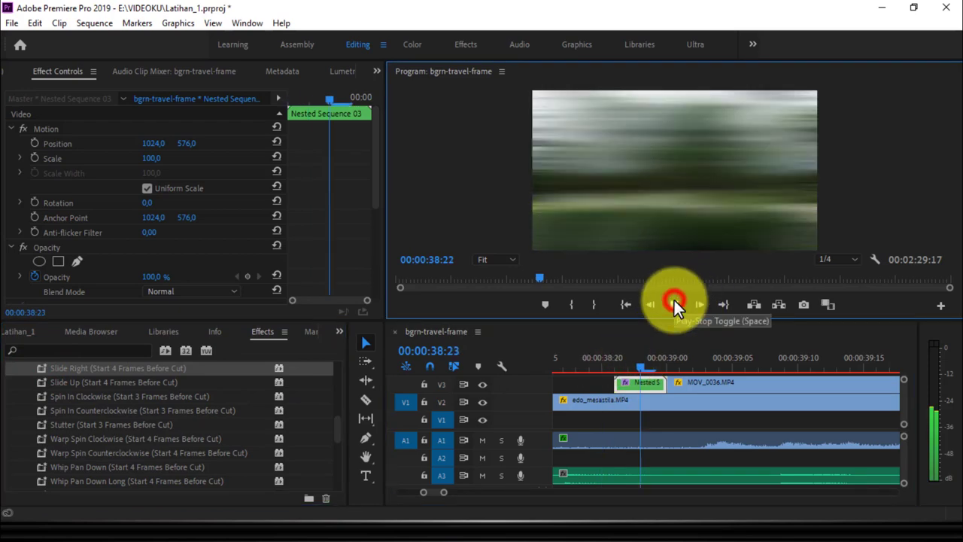
{"action": "left_click", "coordinate": [674, 302]}
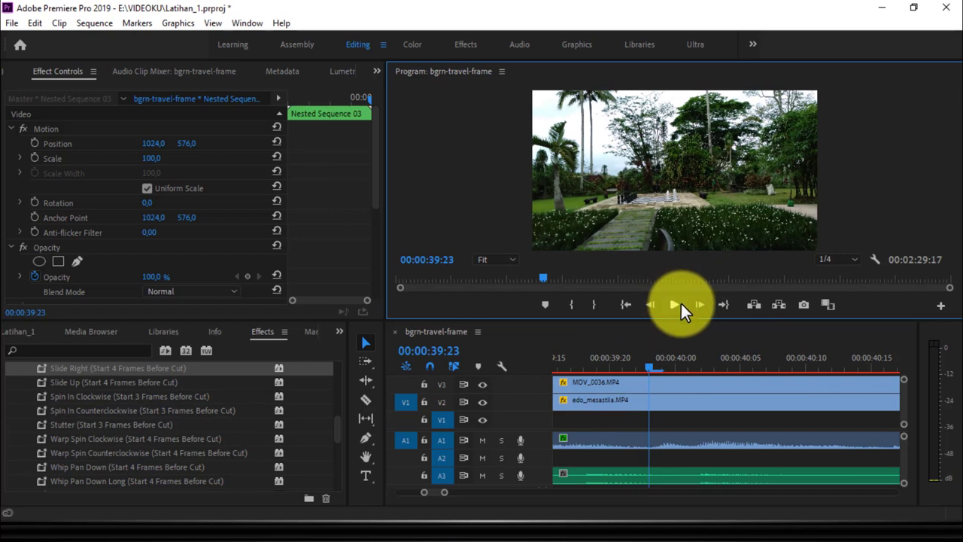
{"action": "left_click", "coordinate": [676, 304]}
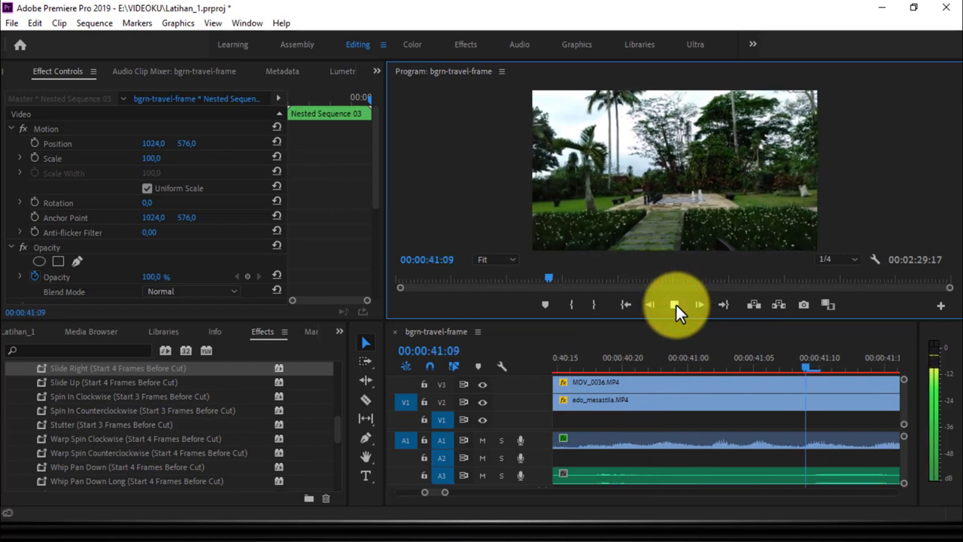
{"action": "left_click", "coordinate": [676, 303]}
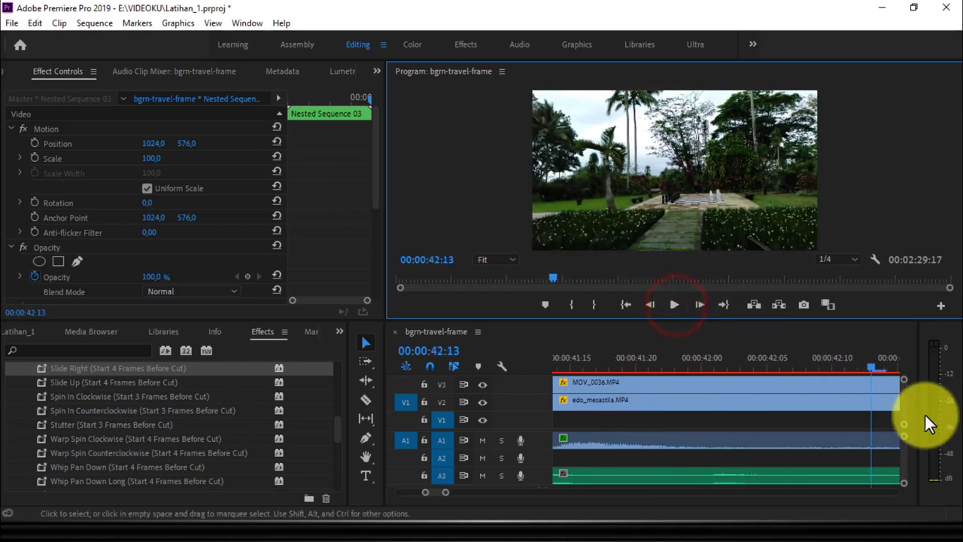
{"action": "left_click", "coordinate": [886, 388]}
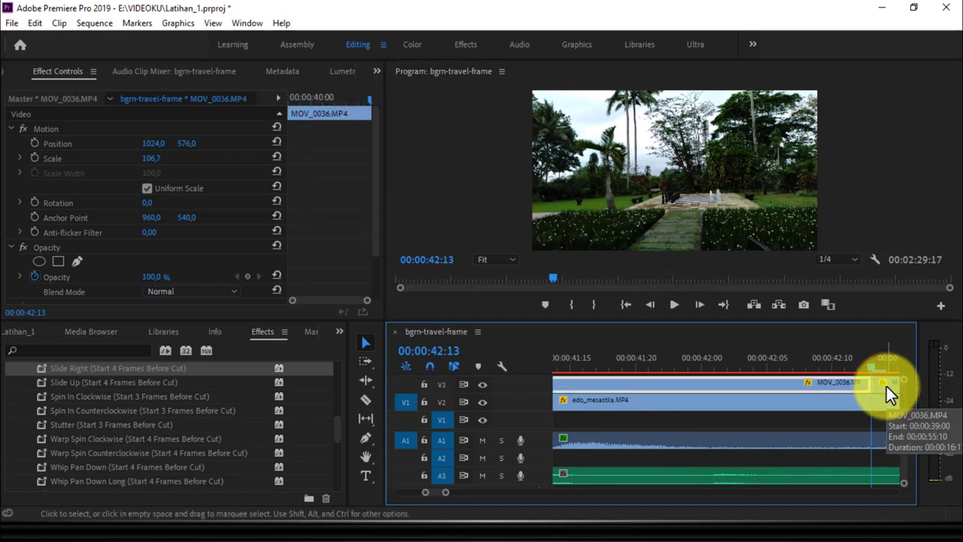
Step: Delete the leftover MOV_0036 piece and step the playhead back to 00:00:42:09
{"action": "key", "text": "Delete"}
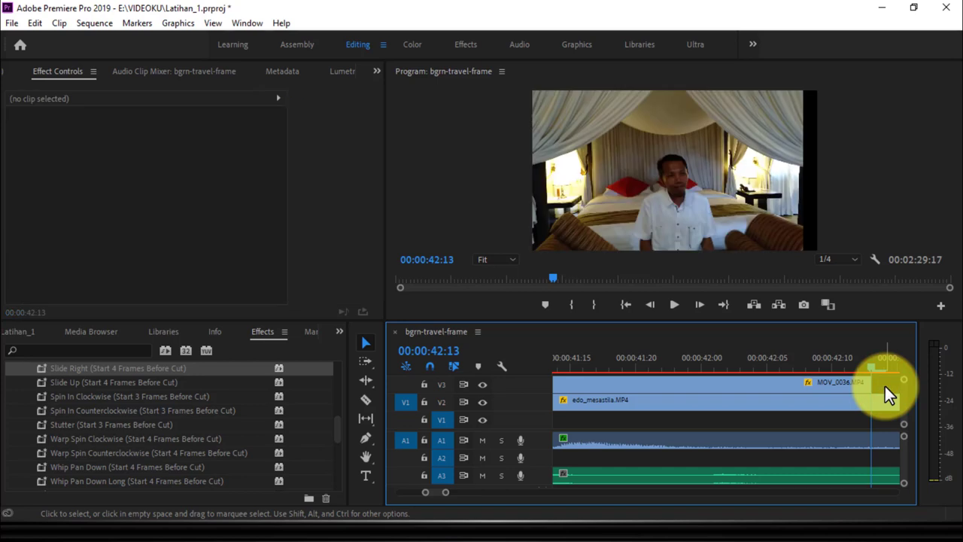
{"action": "left_click", "coordinate": [845, 382]}
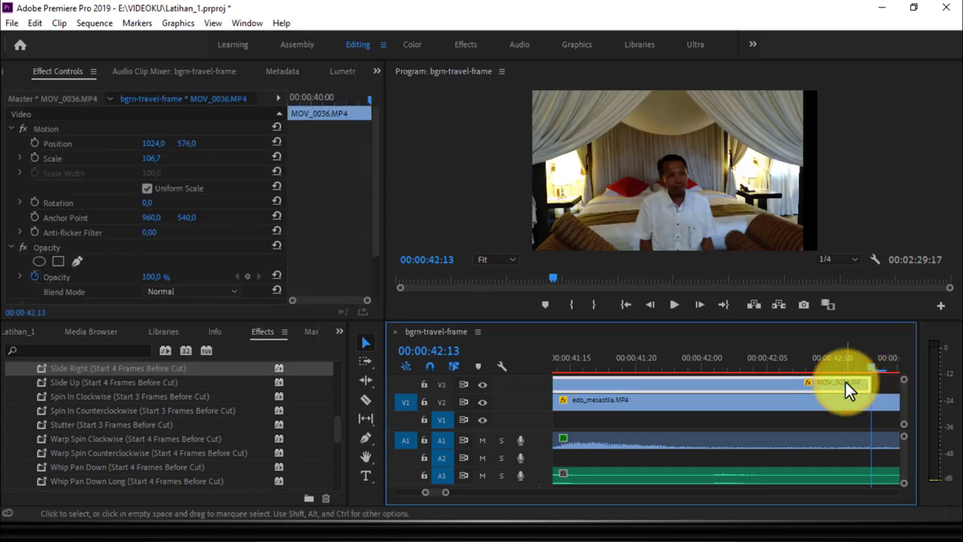
{"action": "left_click", "coordinate": [649, 309]}
{"action": "left_click", "coordinate": [648, 306]}
{"action": "left_click", "coordinate": [648, 306]}
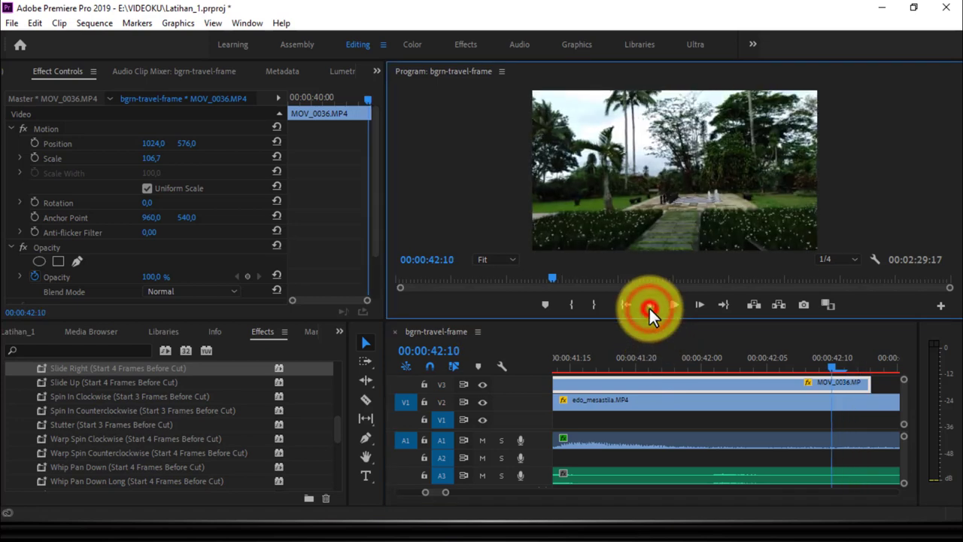
{"action": "left_click", "coordinate": [649, 306]}
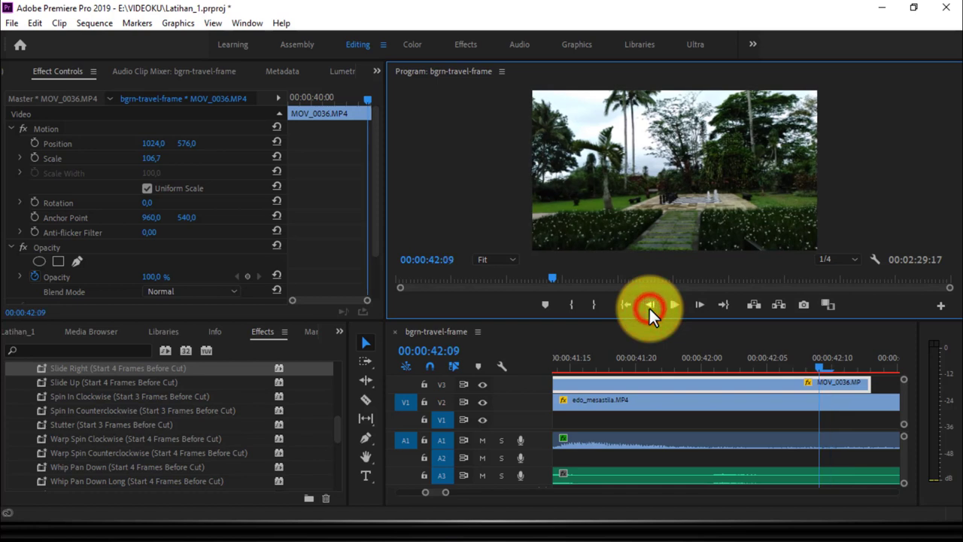
Step: Nest the short end piece of the V3 garden clip as Nested Sequence 04
{"action": "left_click", "coordinate": [845, 381]}
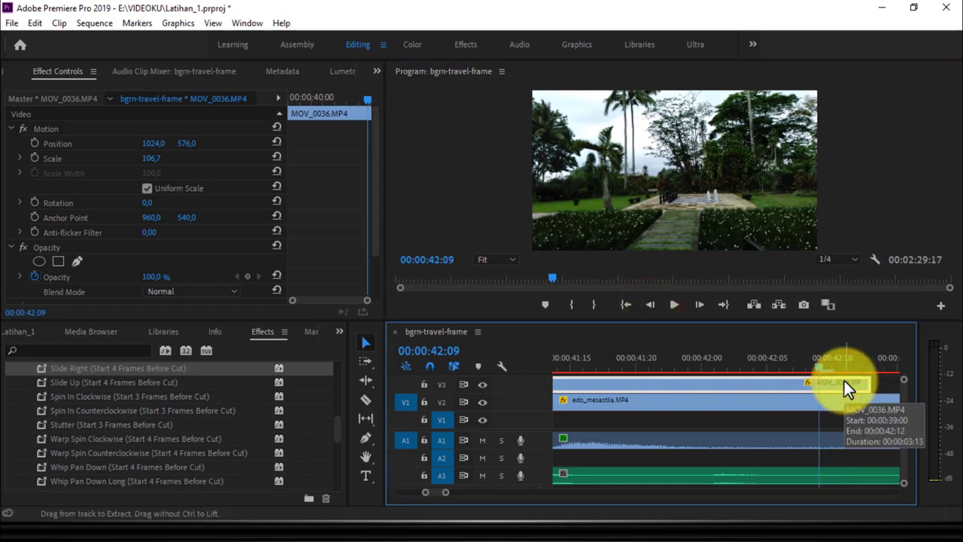
{"action": "left_click", "coordinate": [847, 383]}
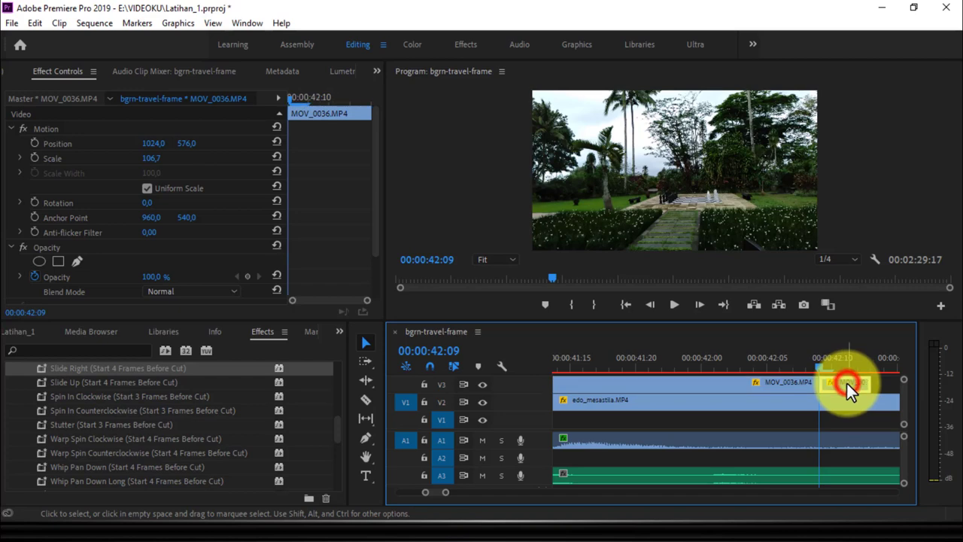
{"action": "right_click", "coordinate": [846, 383]}
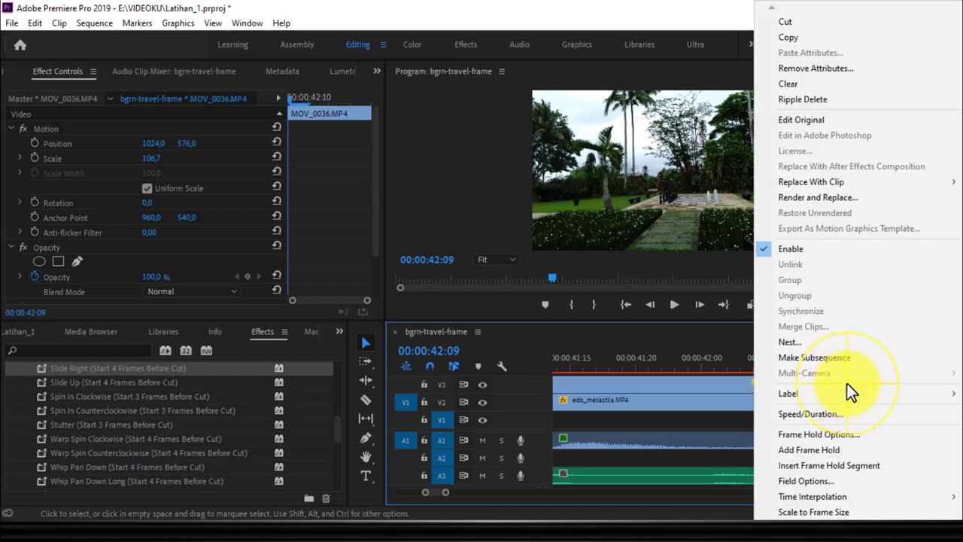
{"action": "left_click", "coordinate": [798, 340]}
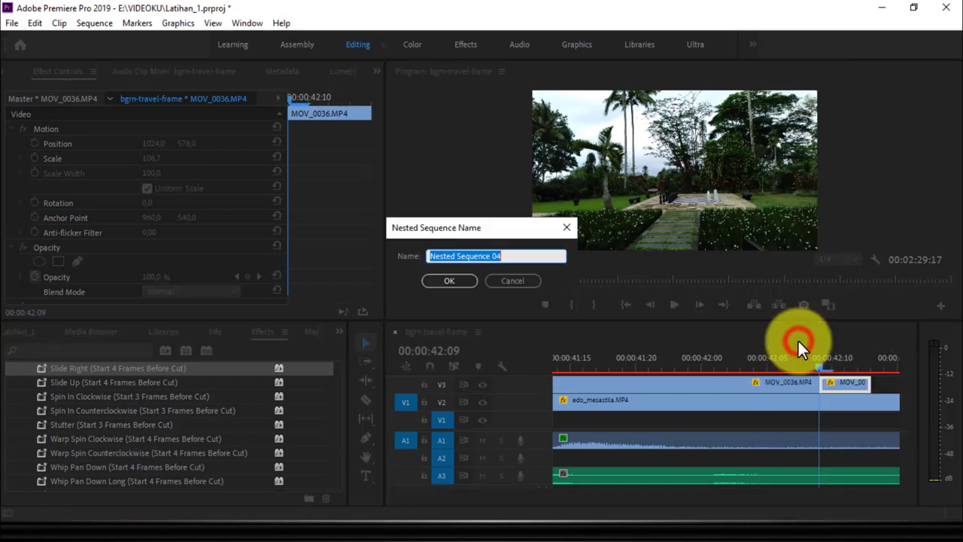
{"action": "left_click", "coordinate": [450, 277]}
Step: Find Zoom Spin (Start 7 Frames Before Cut) among FILM CRUX presets and drop it on Nested Sequence 04
{"action": "scroll", "coordinate": [76, 432], "scroll_direction": "up", "scroll_amount": 1}
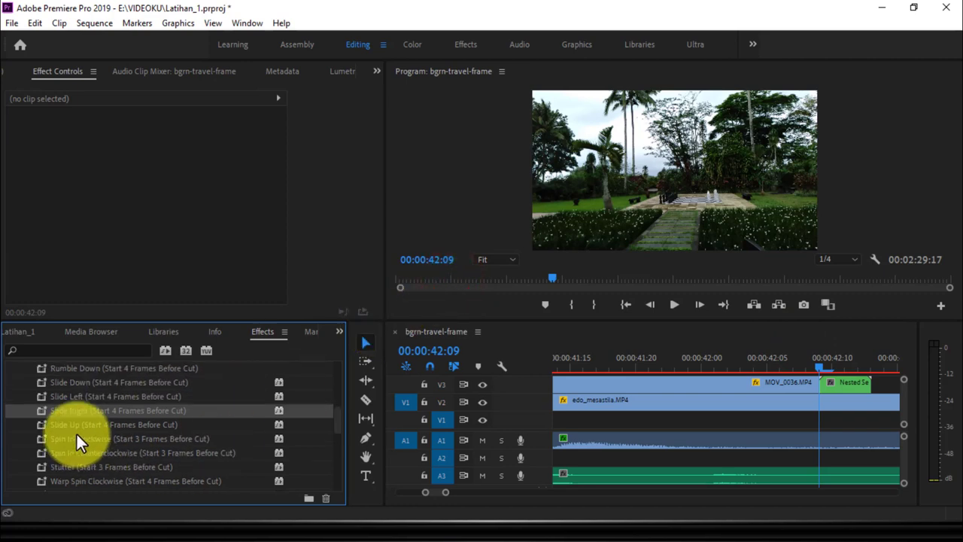
{"action": "scroll", "coordinate": [77, 431], "scroll_direction": "up", "scroll_amount": 2}
{"action": "scroll", "coordinate": [78, 432], "scroll_direction": "up", "scroll_amount": 2}
{"action": "scroll", "coordinate": [78, 432], "scroll_direction": "up", "scroll_amount": 2}
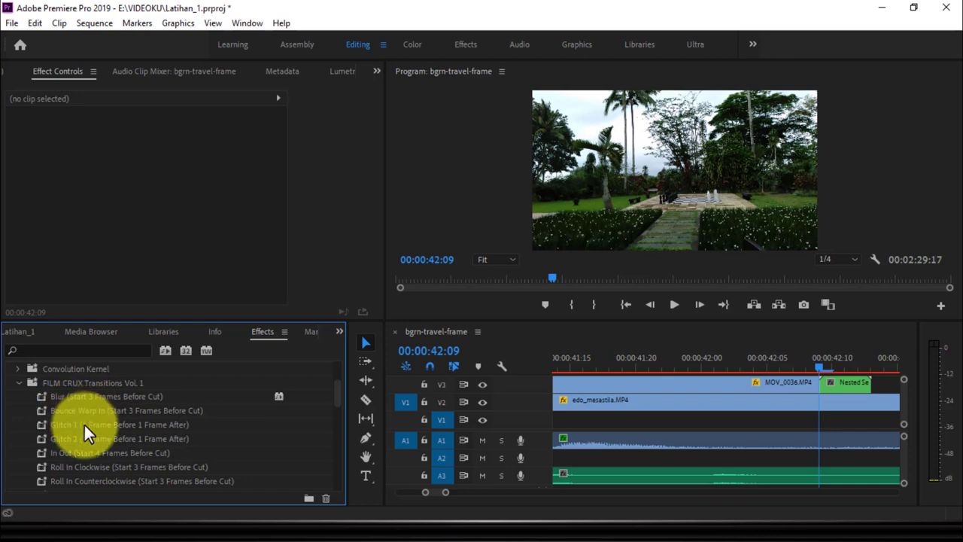
{"action": "left_click", "coordinate": [64, 424]}
{"action": "scroll", "coordinate": [73, 442], "scroll_direction": "down", "scroll_amount": 2}
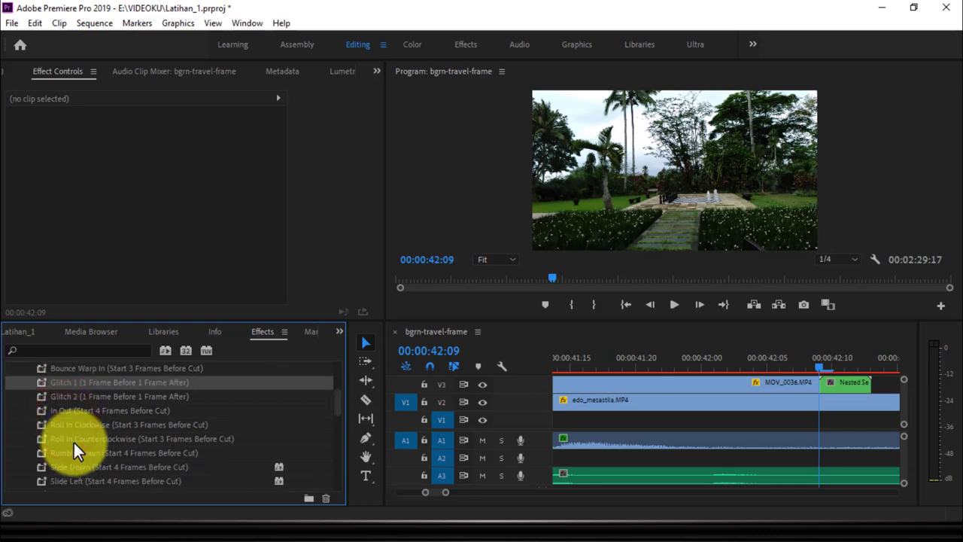
{"action": "scroll", "coordinate": [73, 441], "scroll_direction": "down", "scroll_amount": 2}
{"action": "scroll", "coordinate": [73, 441], "scroll_direction": "down", "scroll_amount": 2}
{"action": "scroll", "coordinate": [73, 442], "scroll_direction": "down", "scroll_amount": 1}
{"action": "scroll", "coordinate": [73, 440], "scroll_direction": "down", "scroll_amount": 3}
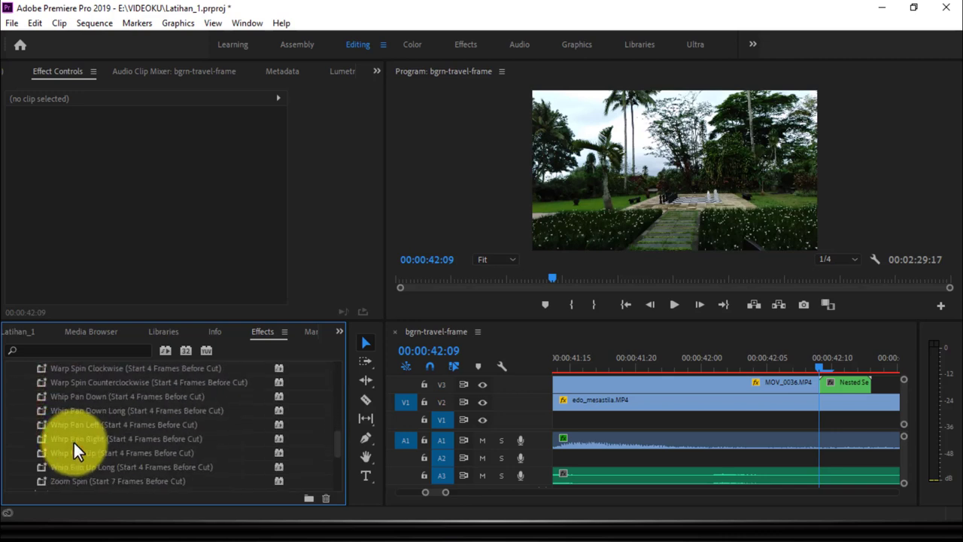
{"action": "left_click", "coordinate": [55, 480]}
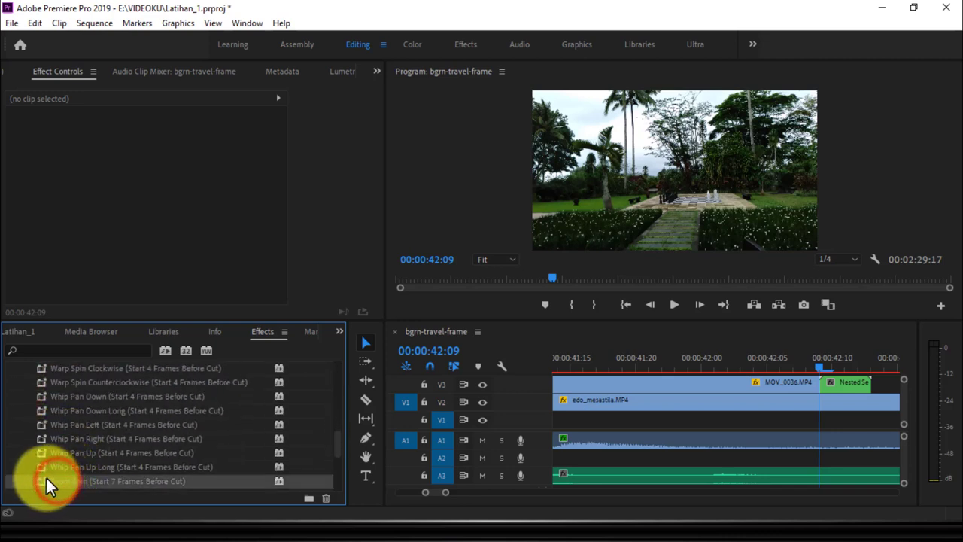
{"action": "mouse_move", "coordinate": [46, 477]}
{"action": "left_mouse_down"}
{"action": "mouse_move", "coordinate": [846, 368]}
{"action": "mouse_move", "coordinate": [848, 384]}
{"action": "mouse_move", "coordinate": [848, 368]}
{"action": "mouse_move", "coordinate": [766, 384]}
{"action": "left_mouse_up"}
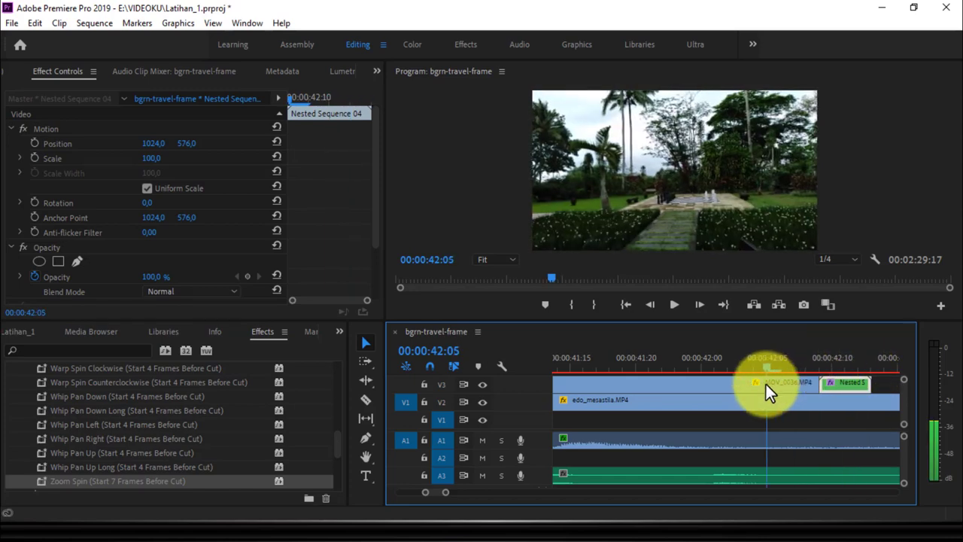
{"action": "left_click", "coordinate": [674, 304]}
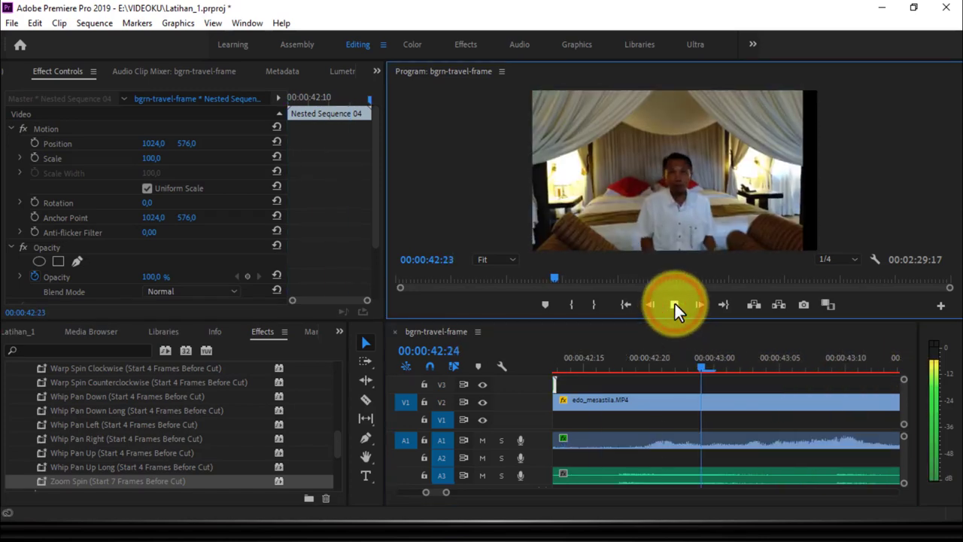
{"action": "left_click", "coordinate": [674, 303]}
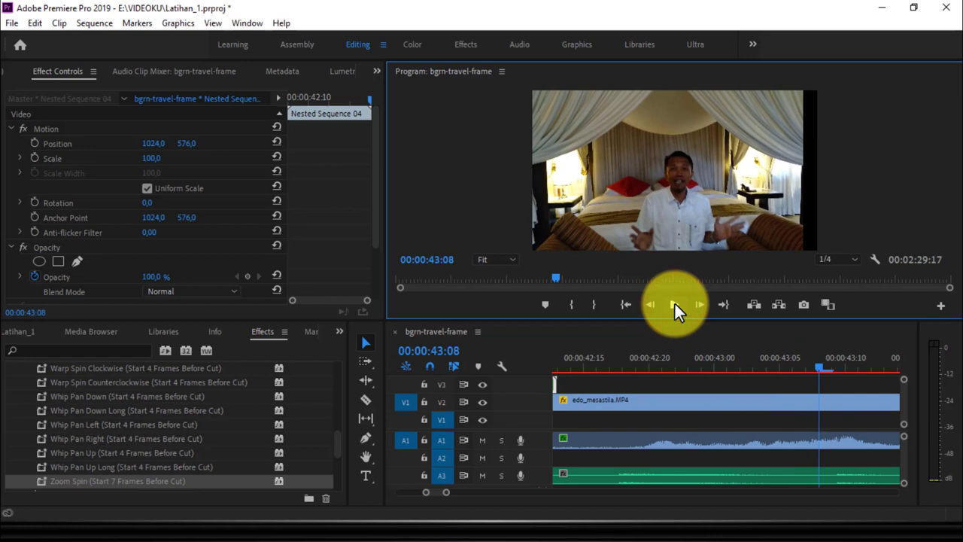
{"action": "left_click", "coordinate": [624, 304]}
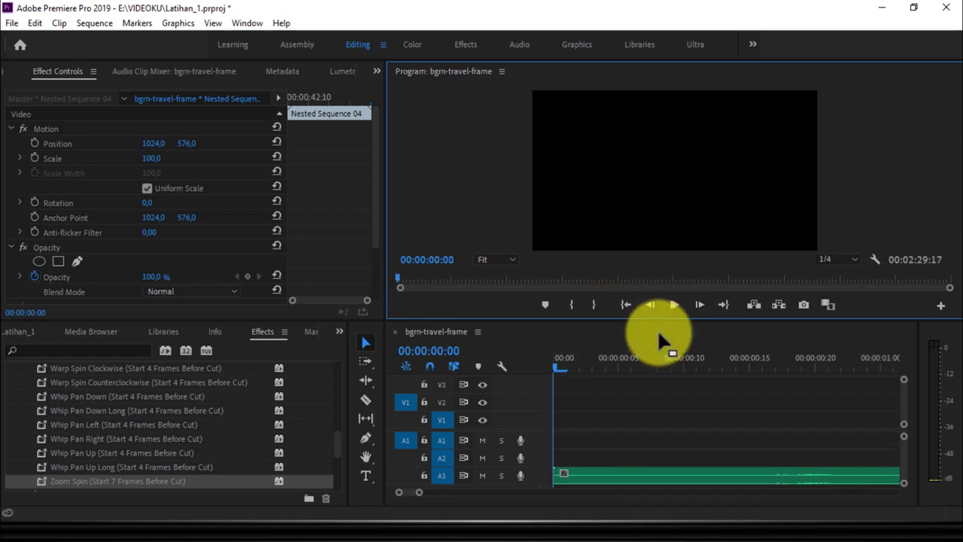
{"action": "left_click", "coordinate": [629, 305]}
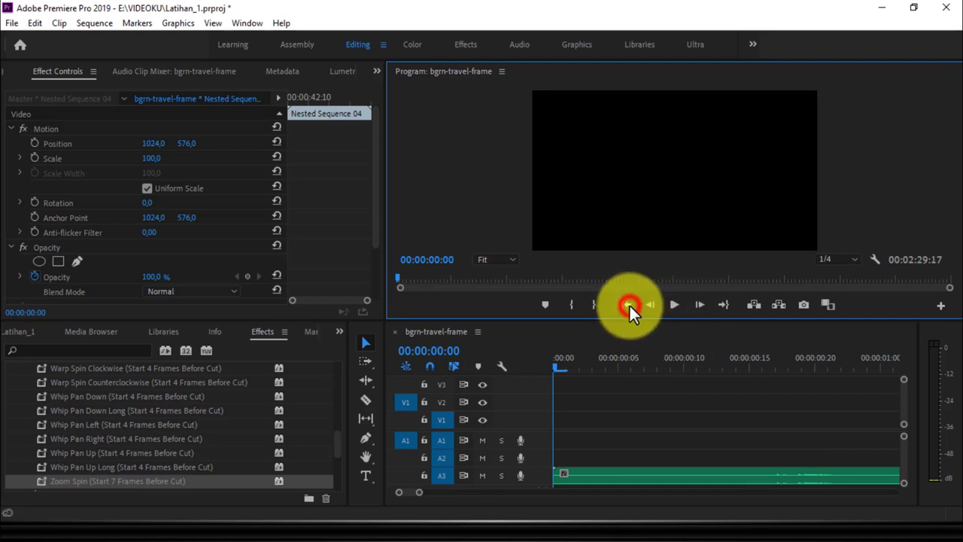
{"action": "left_click", "coordinate": [673, 306]}
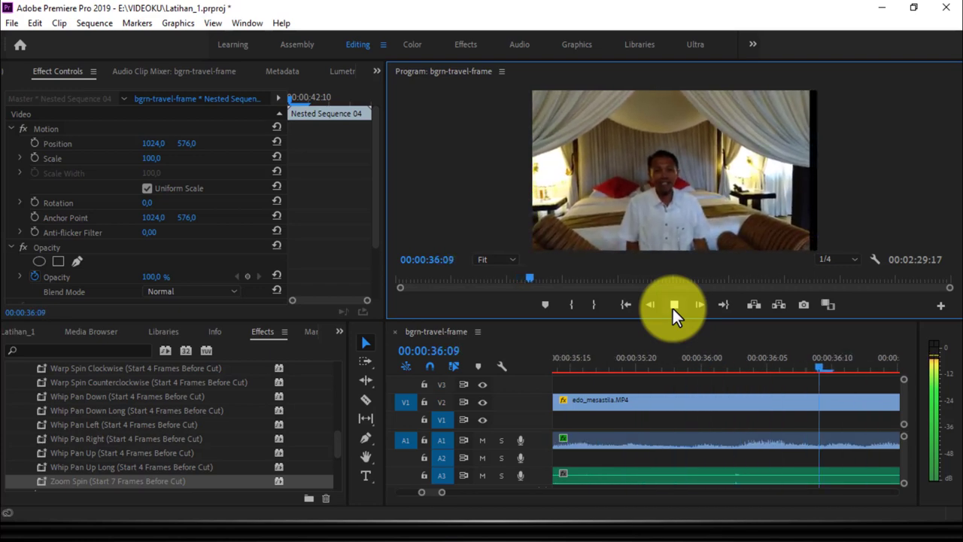
{"action": "left_click", "coordinate": [729, 360]}
{"action": "left_click", "coordinate": [674, 304]}
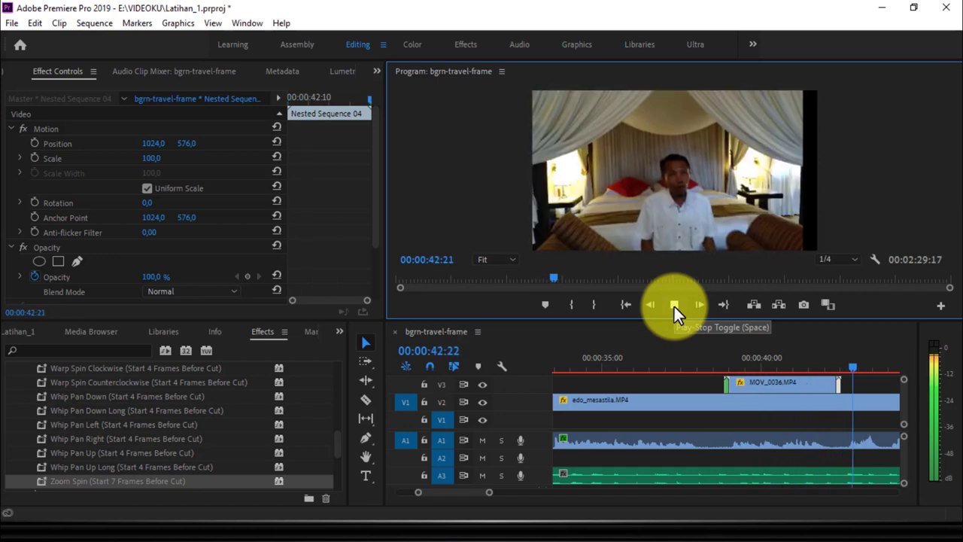
{"action": "left_click", "coordinate": [674, 306]}
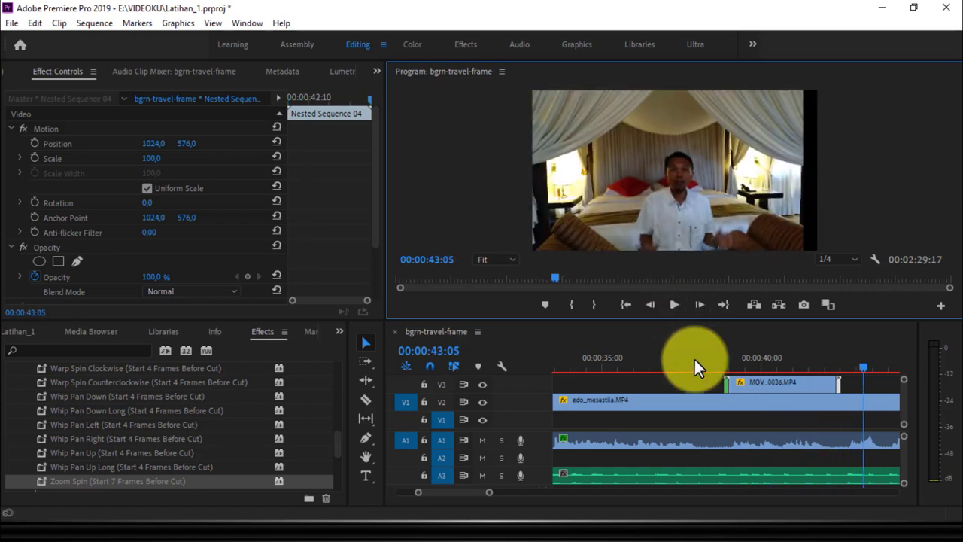
{"action": "left_click", "coordinate": [686, 405]}
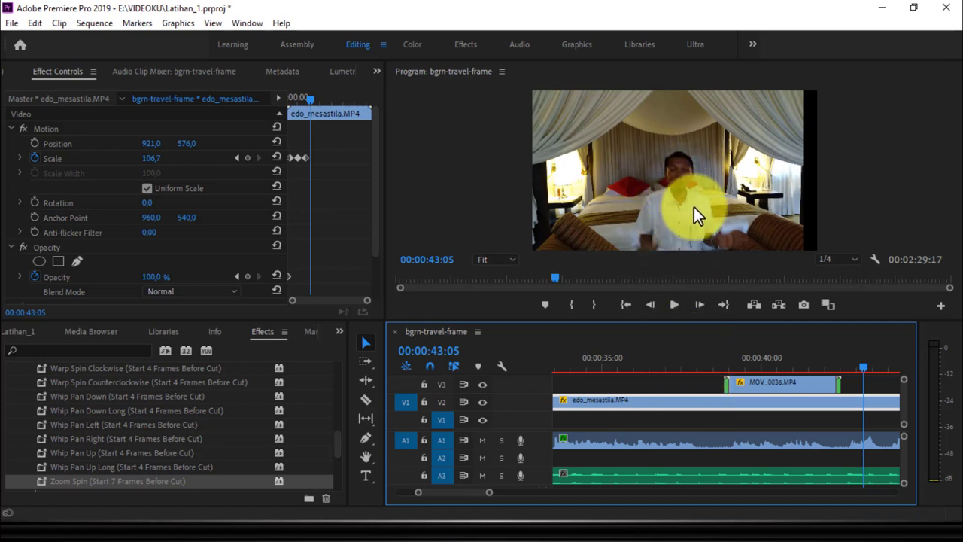
Step: With edo_mesastila.MP4 selected, switch to the Color workspace and lift the RGB curve to brighten it
{"action": "left_click", "coordinate": [710, 402]}
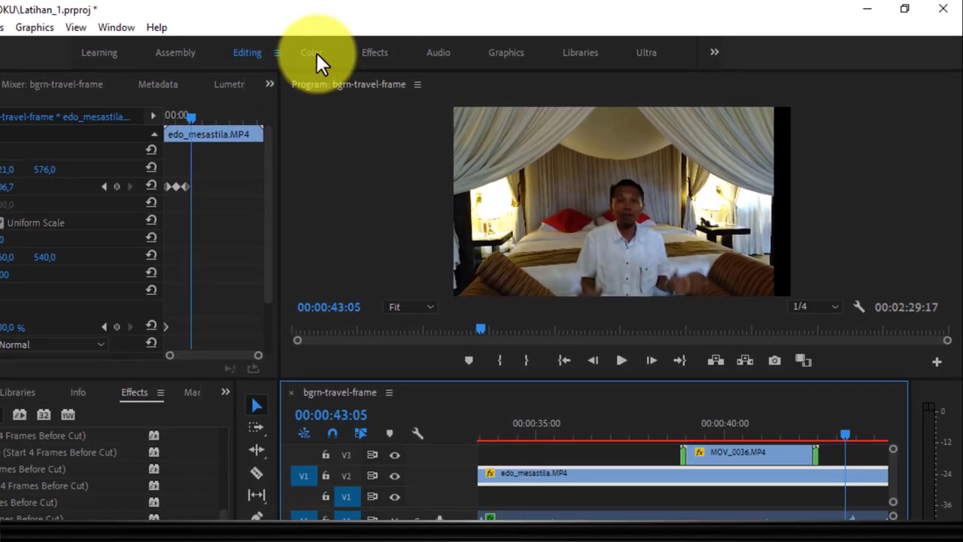
{"action": "left_click", "coordinate": [317, 54]}
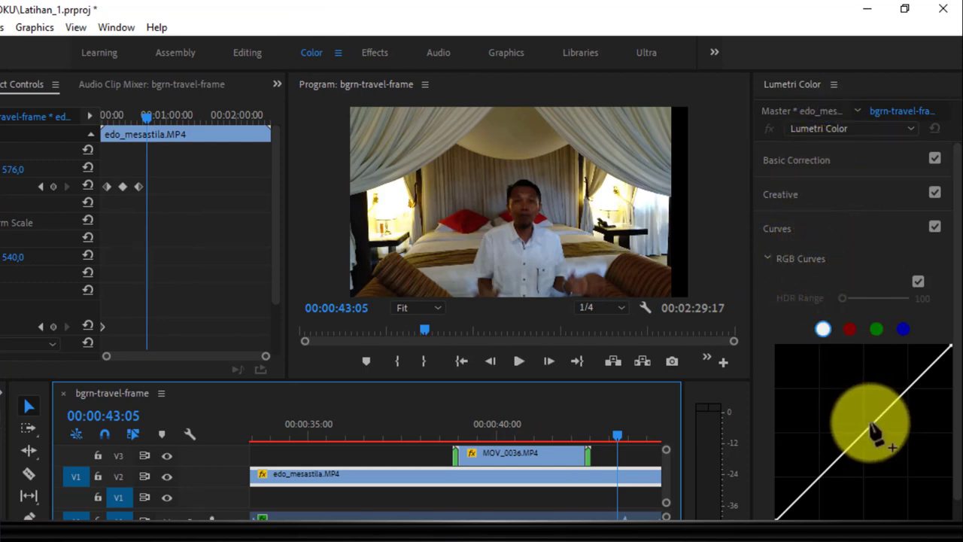
{"action": "left_click_drag", "start_coordinate": [872, 430], "coordinate": [863, 408]}
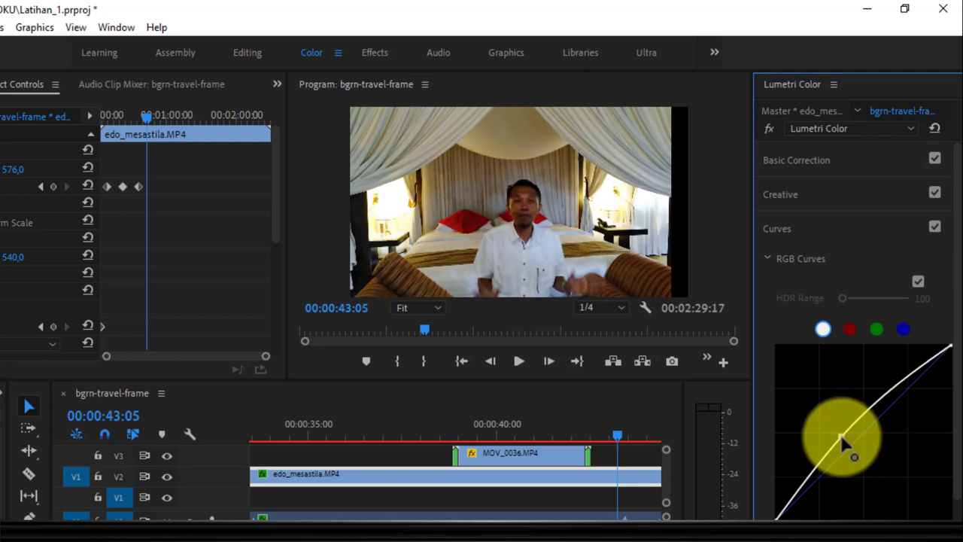
{"action": "left_click_drag", "start_coordinate": [841, 434], "coordinate": [885, 388]}
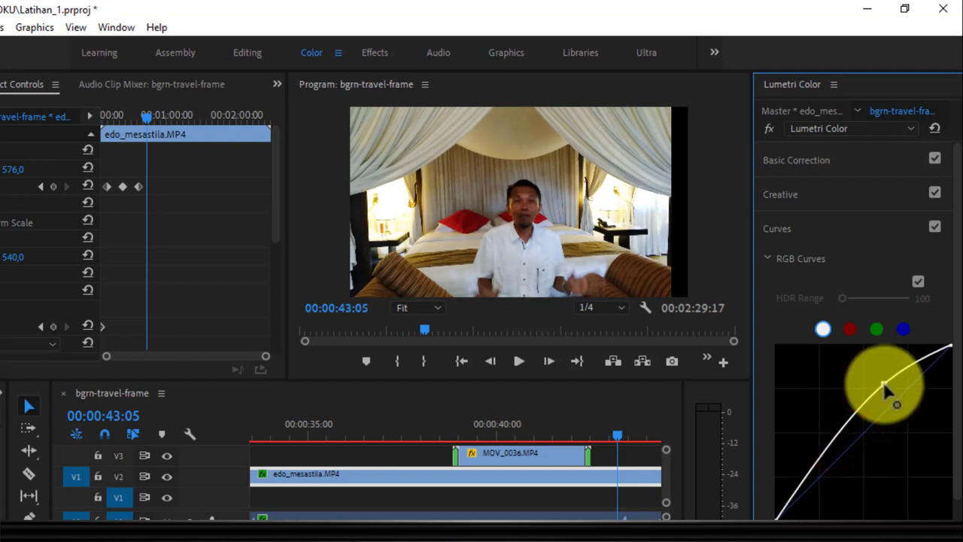
{"action": "left_click_drag", "start_coordinate": [884, 387], "coordinate": [886, 388]}
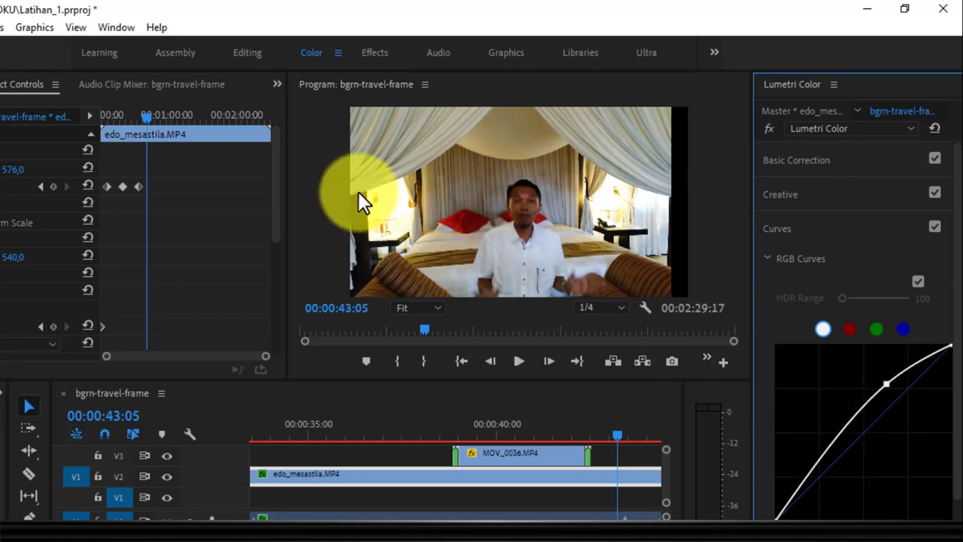
{"action": "left_click", "coordinate": [45, 414]}
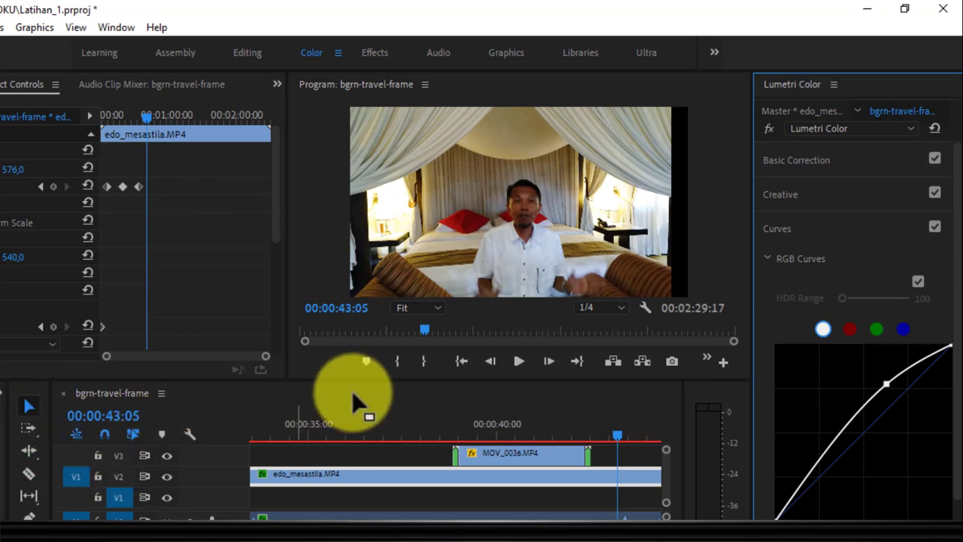
{"action": "left_click_drag", "start_coordinate": [614, 436], "coordinate": [435, 440]}
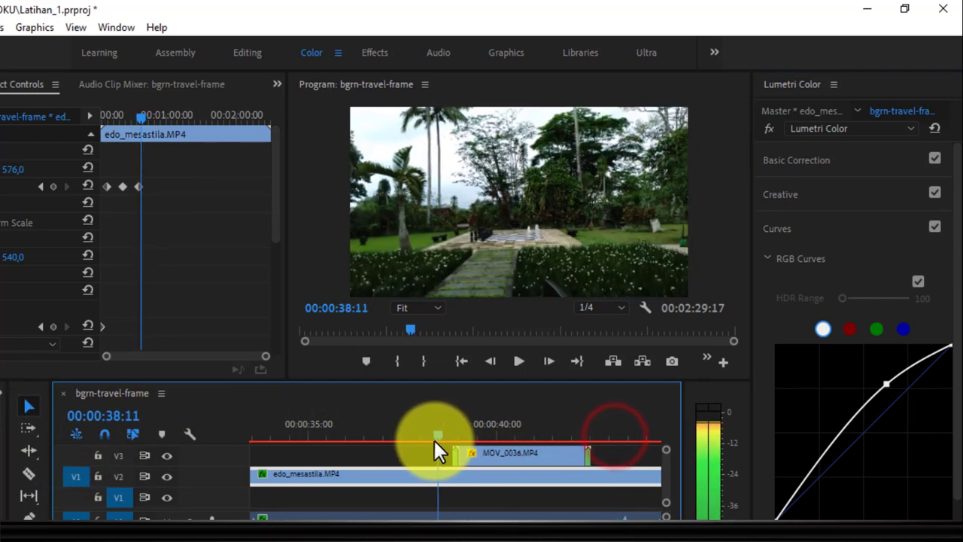
{"action": "left_click", "coordinate": [520, 362]}
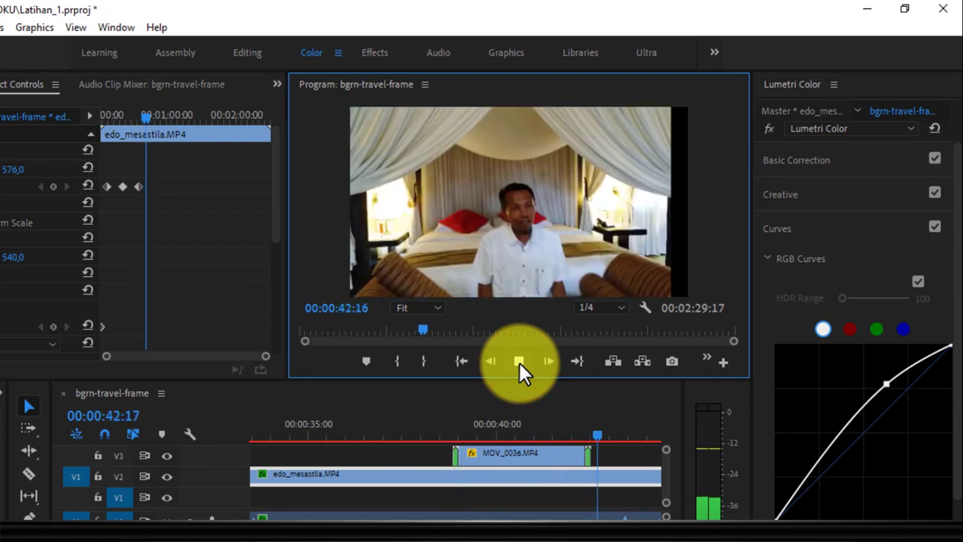
{"action": "left_click", "coordinate": [519, 363]}
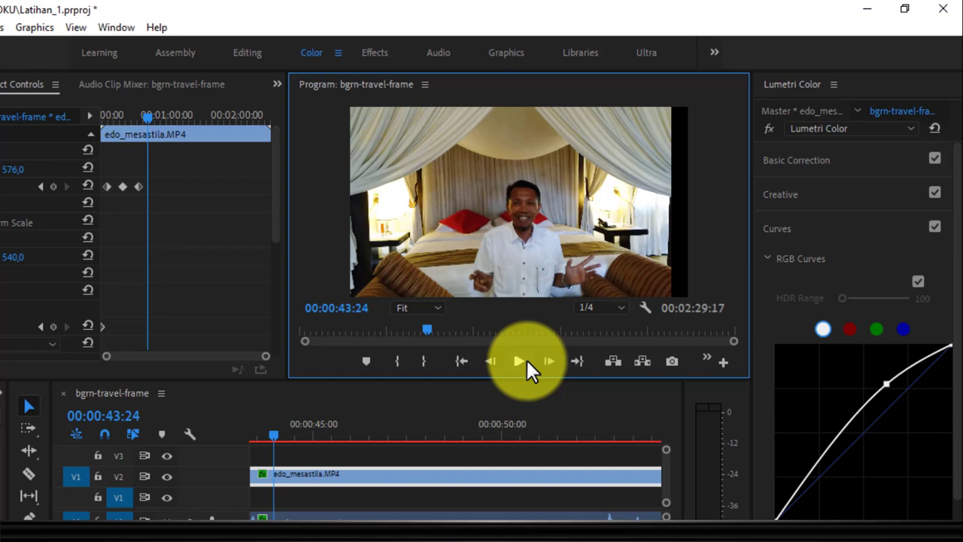
{"action": "left_click", "coordinate": [527, 360]}
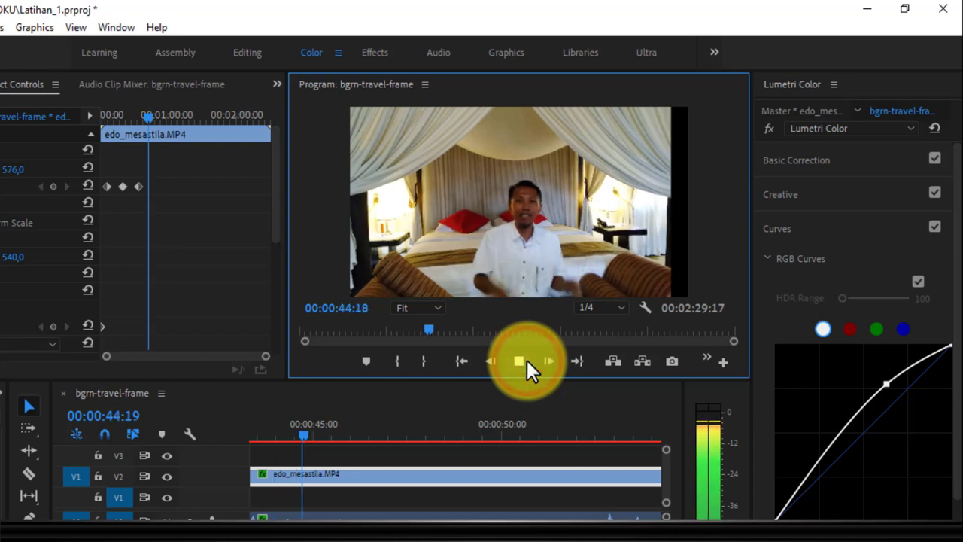